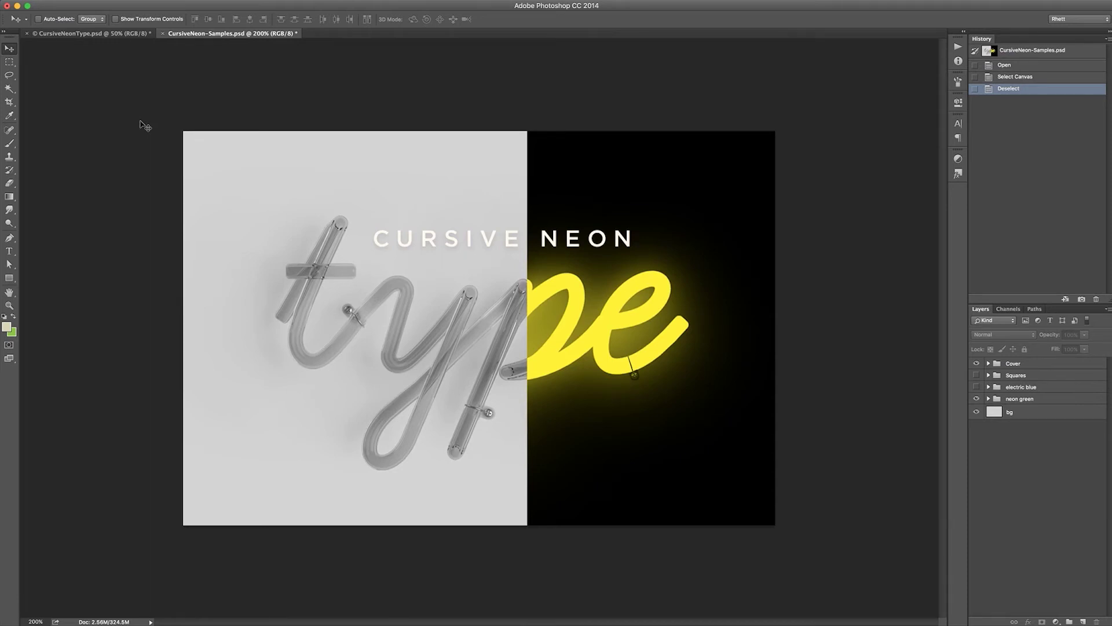
# - Create a new blank document 1160 pixels wide and 772 pixels high
pyautogui.click(117, 35)
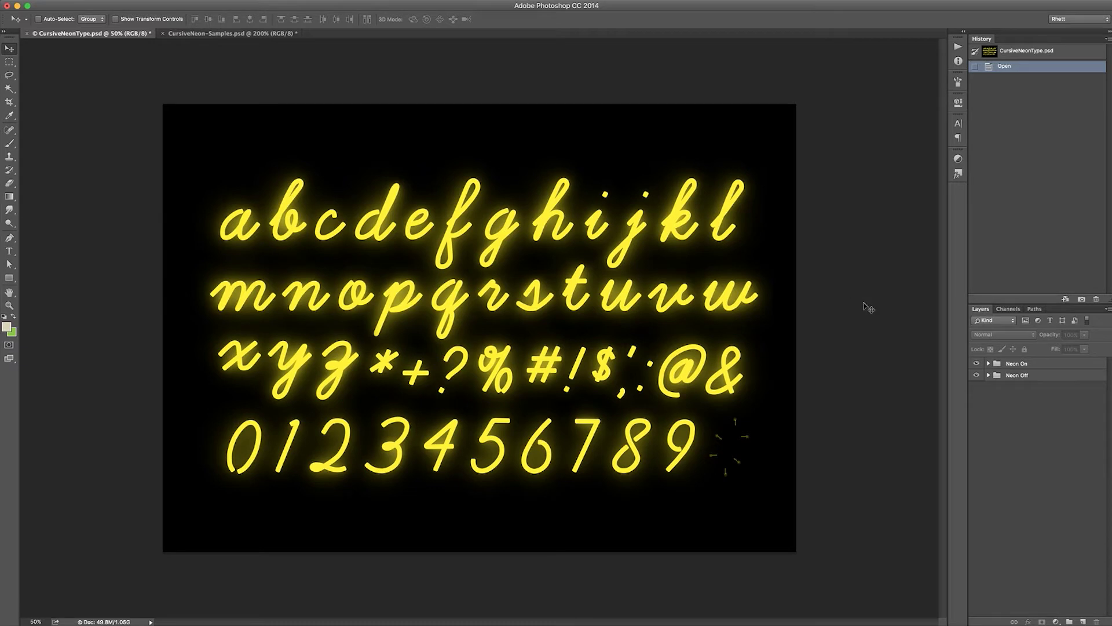
pyautogui.press('super+n')
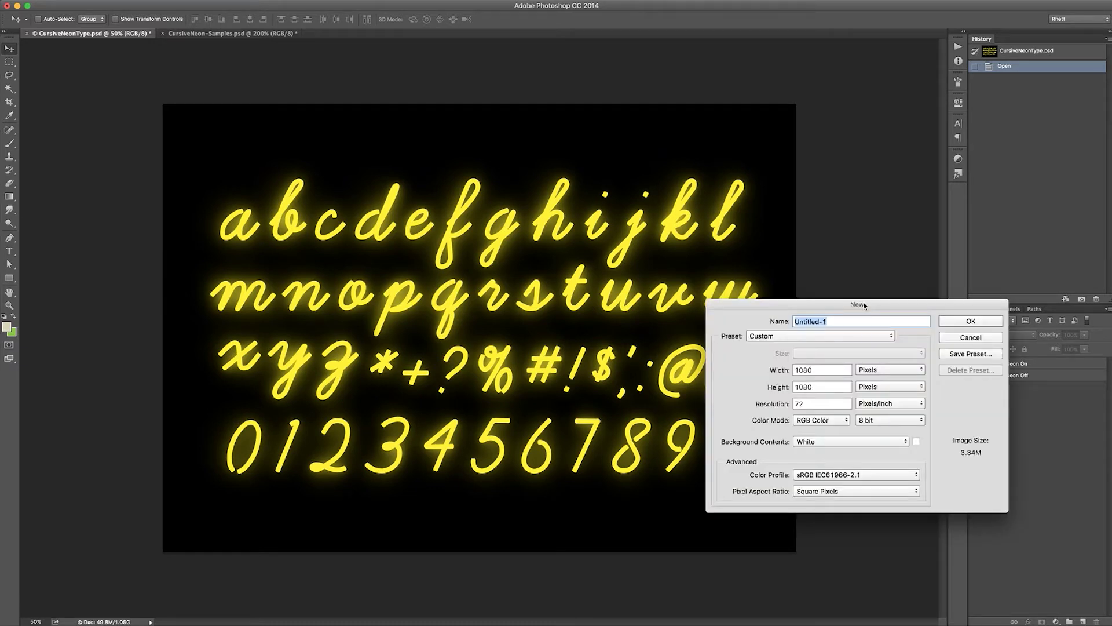
pyautogui.doubleClick(822, 368)
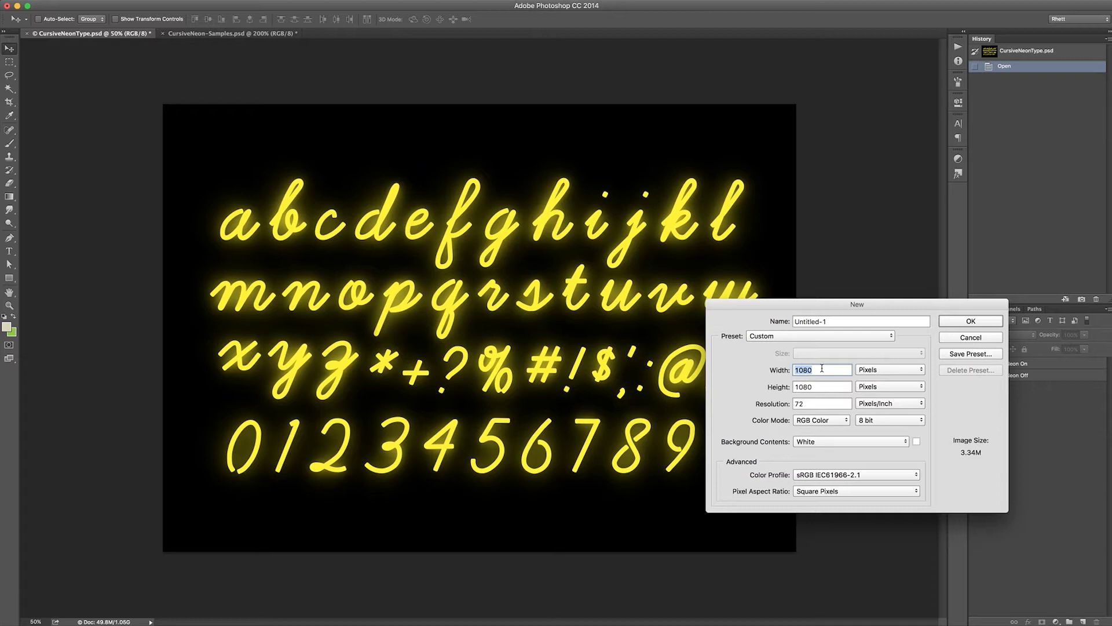
pyautogui.write('1160')
pyautogui.press('Tab')
pyautogui.write('772')
pyautogui.click(975, 322)
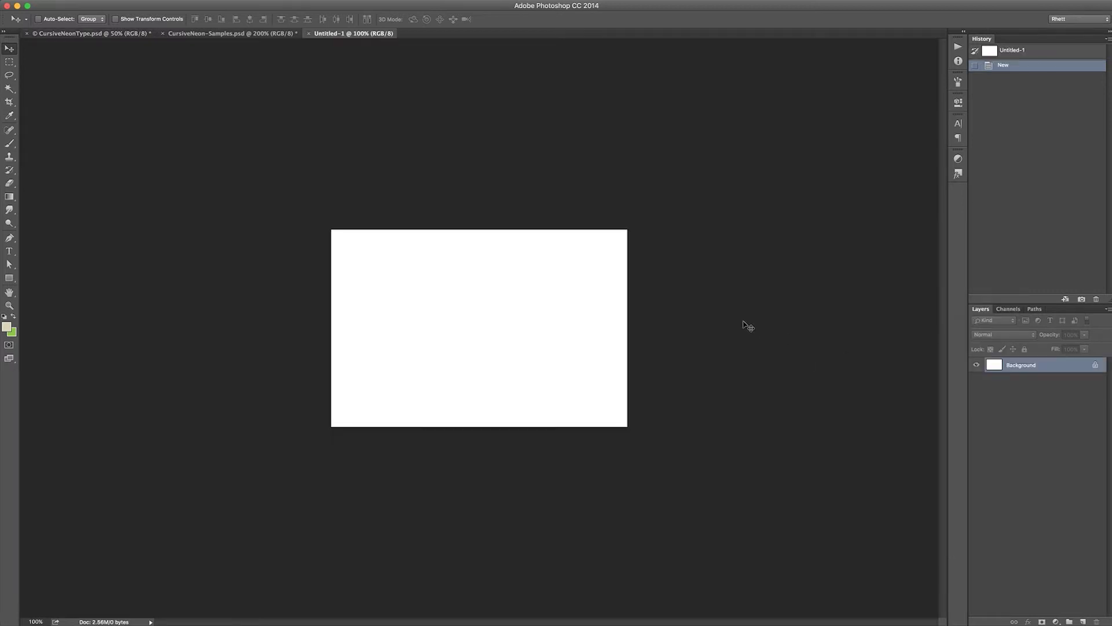
pyautogui.press('super+plus')
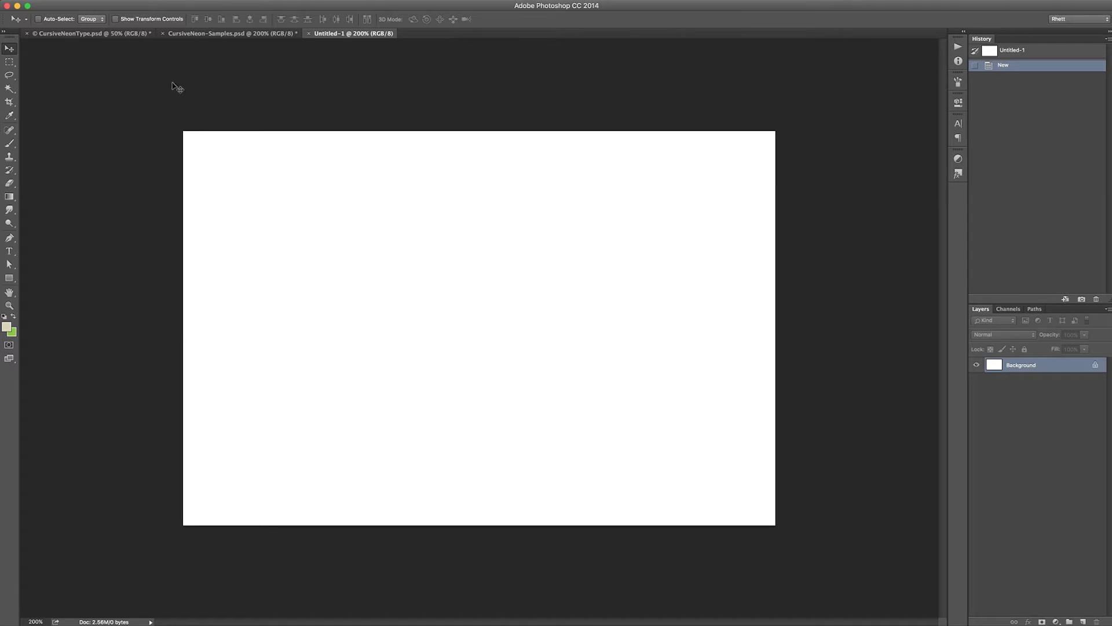
# - Switch to CursiveNeonType.psd and select the w - Neon On letter group
pyautogui.click(116, 31)
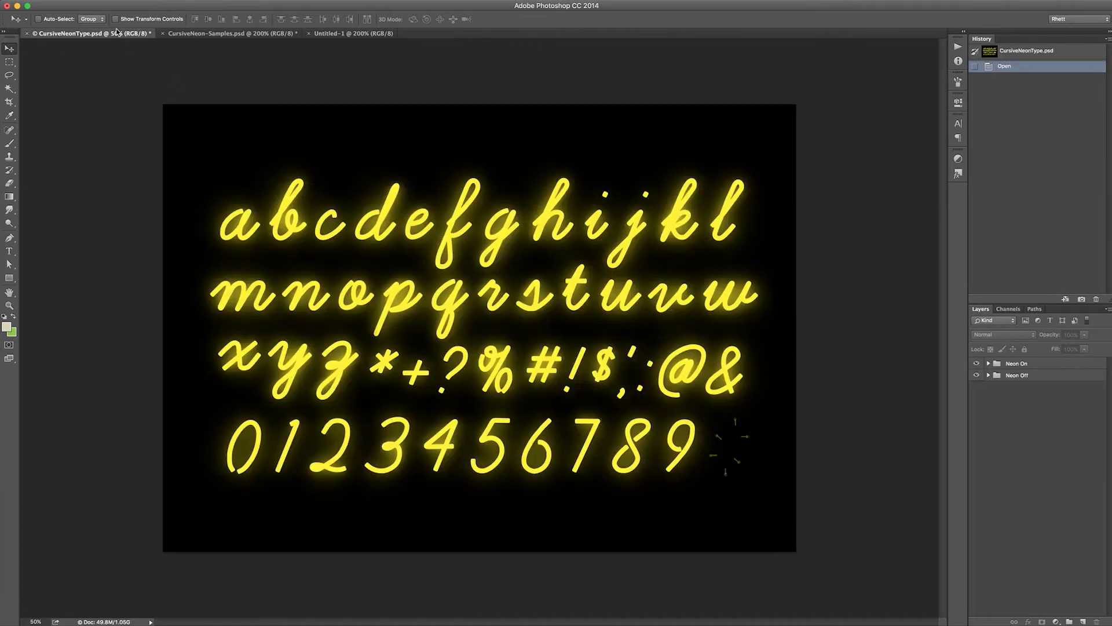
pyautogui.click(364, 34)
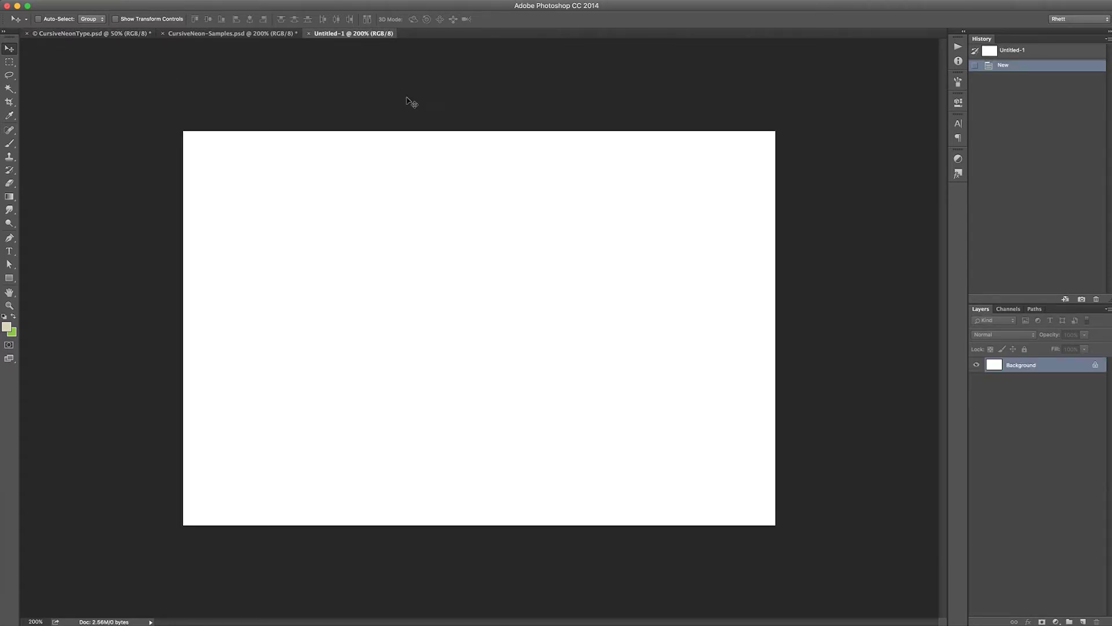
pyautogui.click(108, 36)
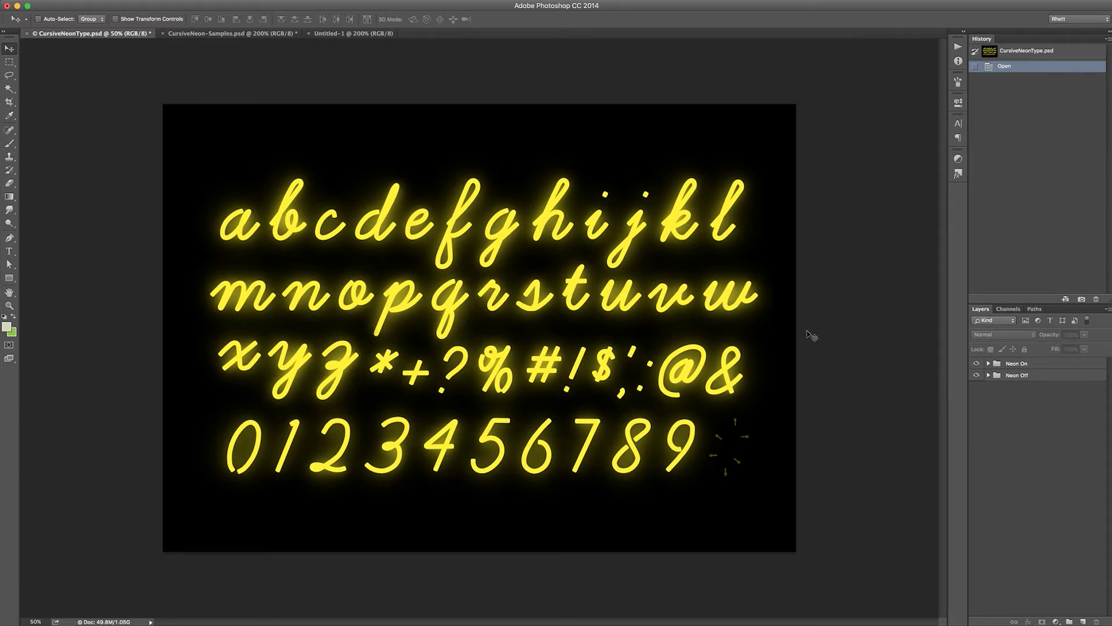
pyautogui.rightClick(746, 304)
pyautogui.click(733, 303)
pyautogui.rightClick(724, 300)
pyautogui.click(712, 307)
pyautogui.rightClick(746, 301)
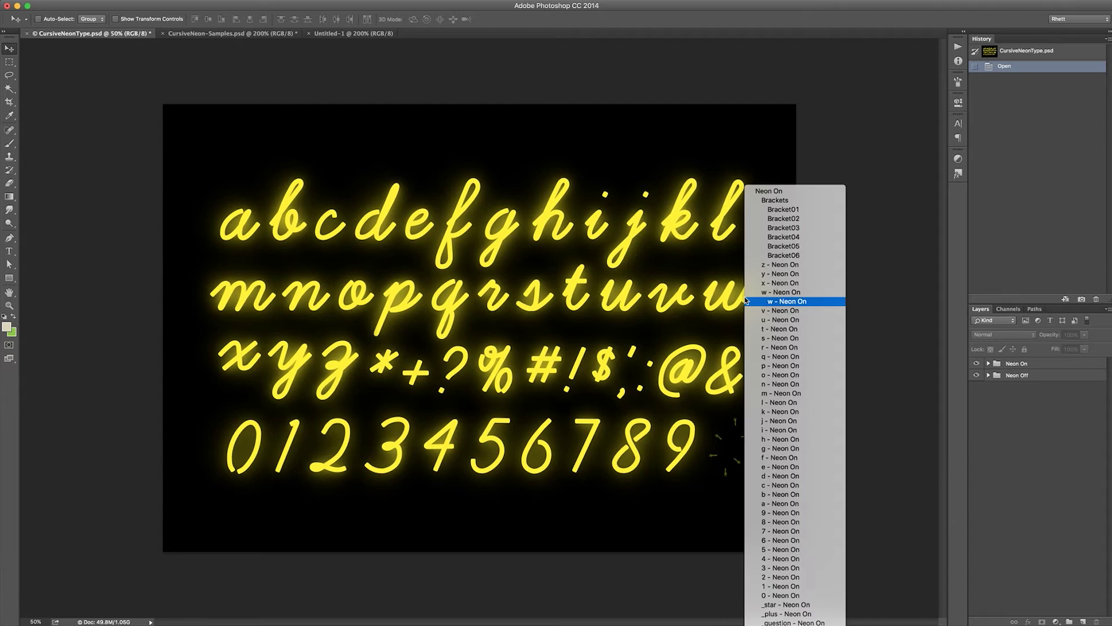
pyautogui.click(779, 293)
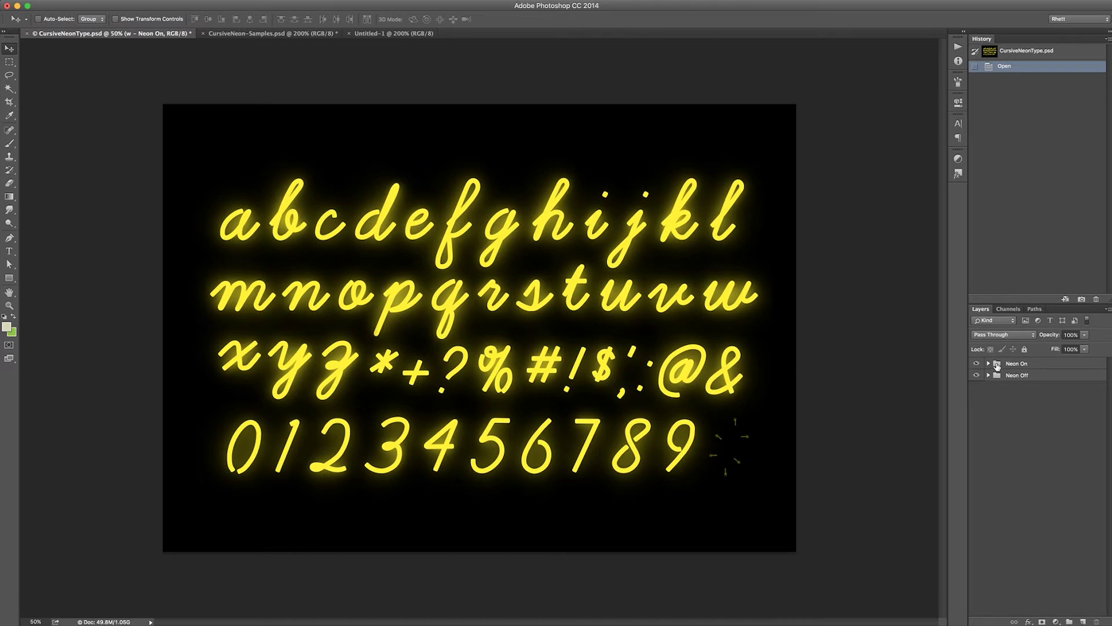
# - Expand the Neon On and Neon Off groups and add w - Neon Off to the selection
pyautogui.click(989, 364)
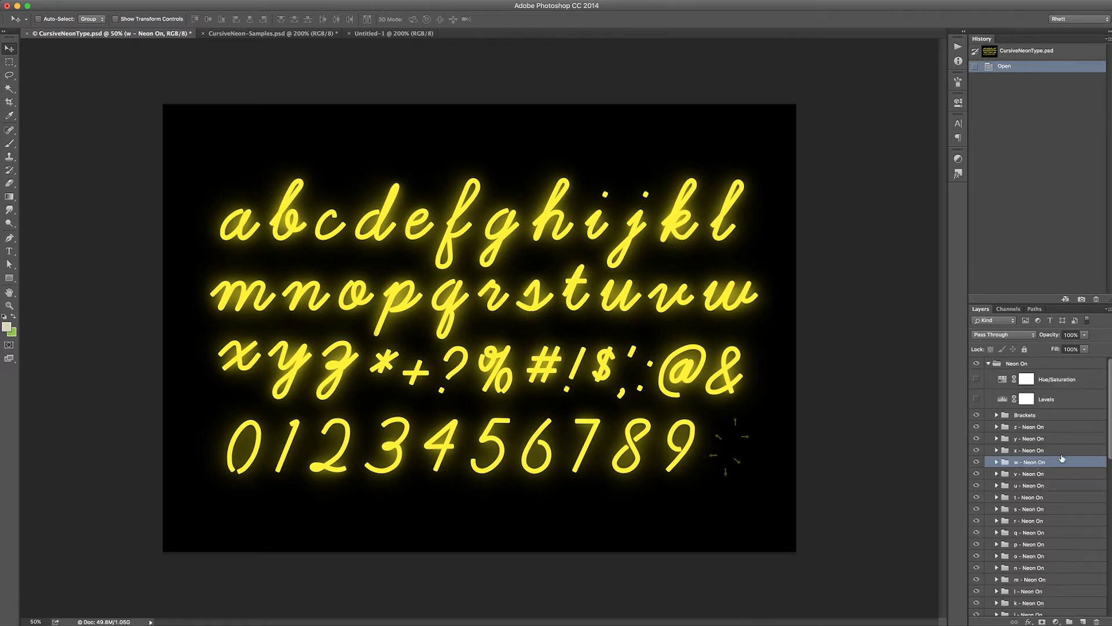
pyautogui.scroll(-3, 1062, 459)
pyautogui.scroll(3, 1062, 458)
pyautogui.scroll(-1, 1062, 459)
pyautogui.scroll(1, 1062, 458)
pyautogui.scroll(-20, 1064, 469)
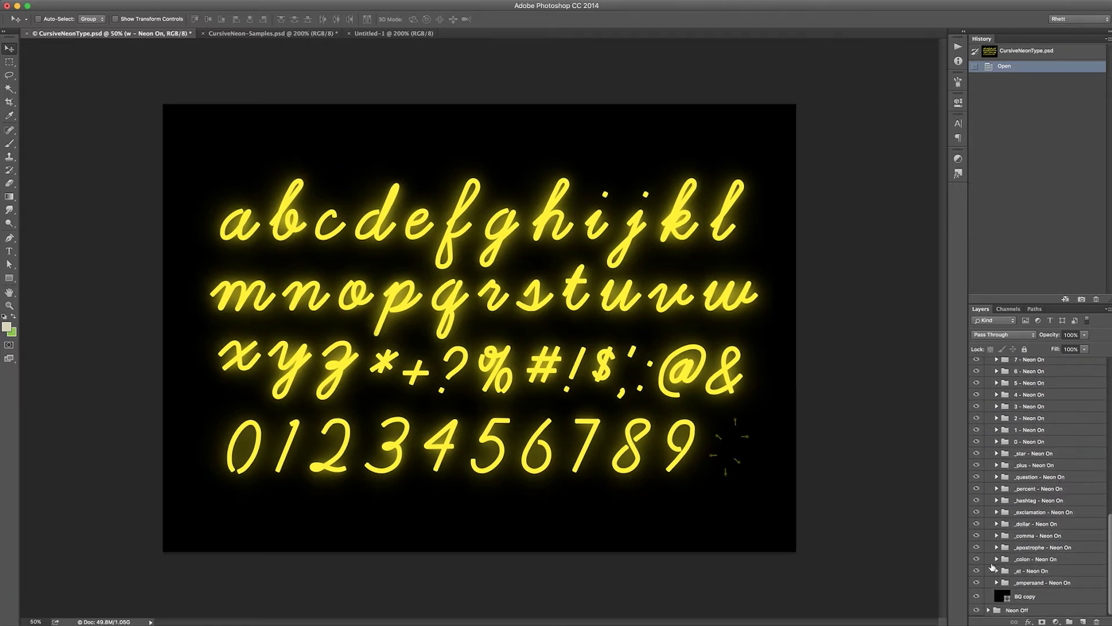
pyautogui.click(989, 610)
pyautogui.scroll(-7, 1035, 604)
pyautogui.scroll(-5, 1035, 604)
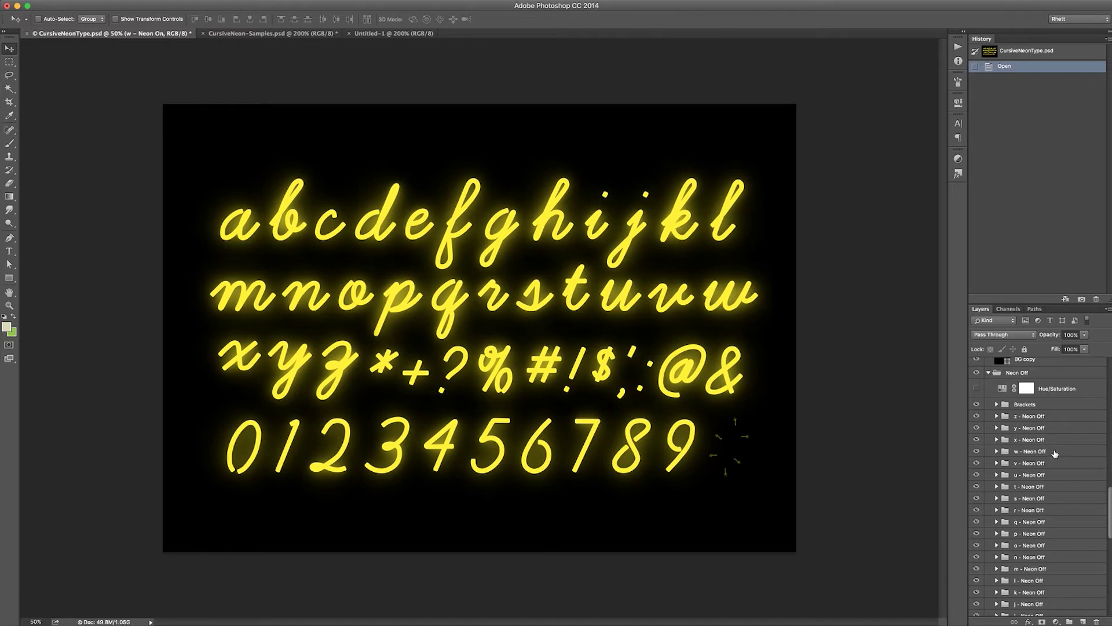
pyautogui.click(1054, 454)
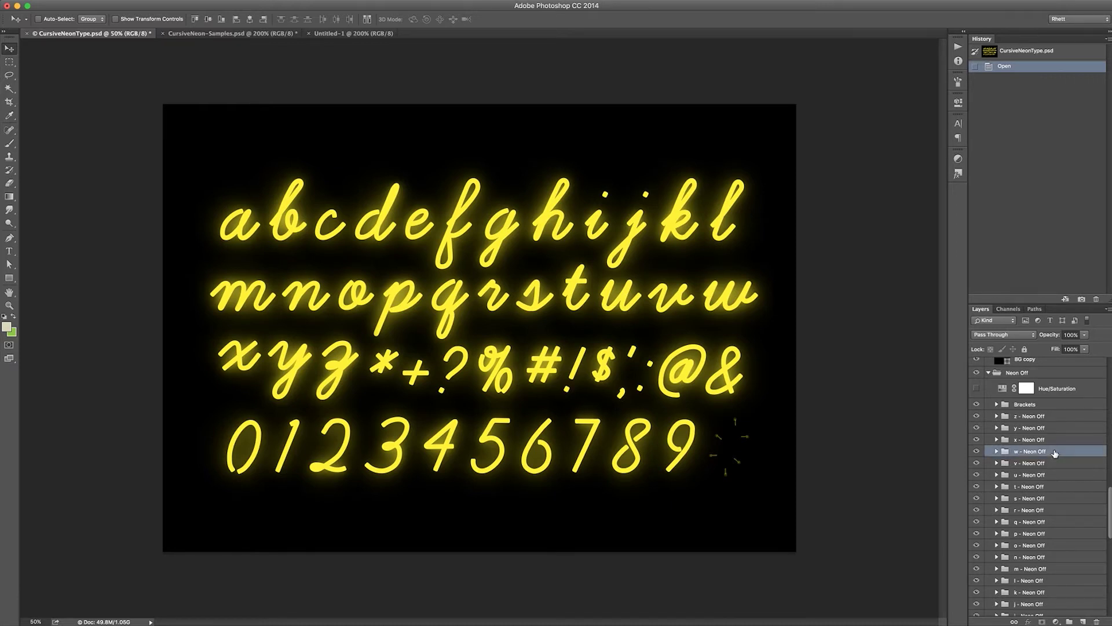
pyautogui.scroll(10, 1048, 462)
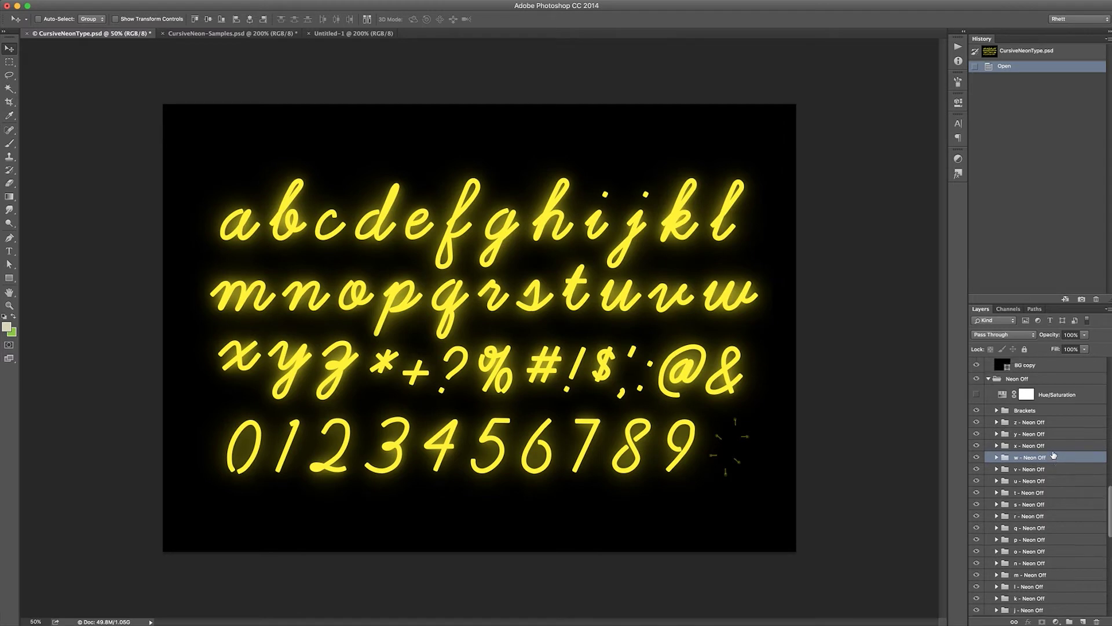
pyautogui.scroll(-10, 1053, 466)
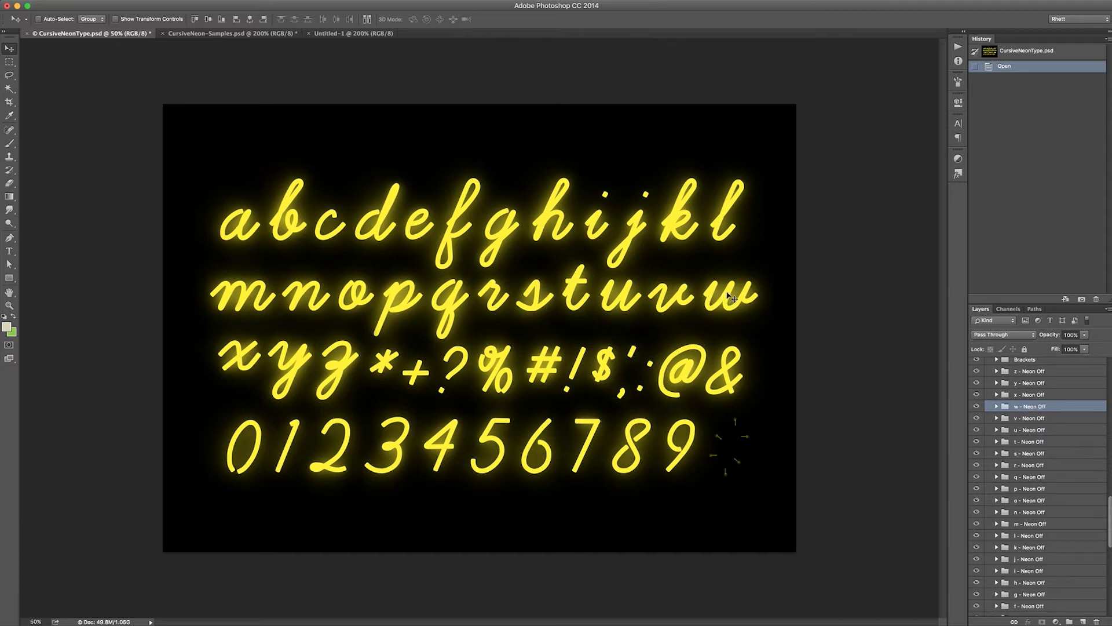
# - Copy both selected w groups into the new document and position the letter near the canvas's left edge at mid-height
pyautogui.moveTo(683, 290); pyautogui.dragTo(335, 35)
pyautogui.moveTo(335, 247); pyautogui.dragTo(334, 247)
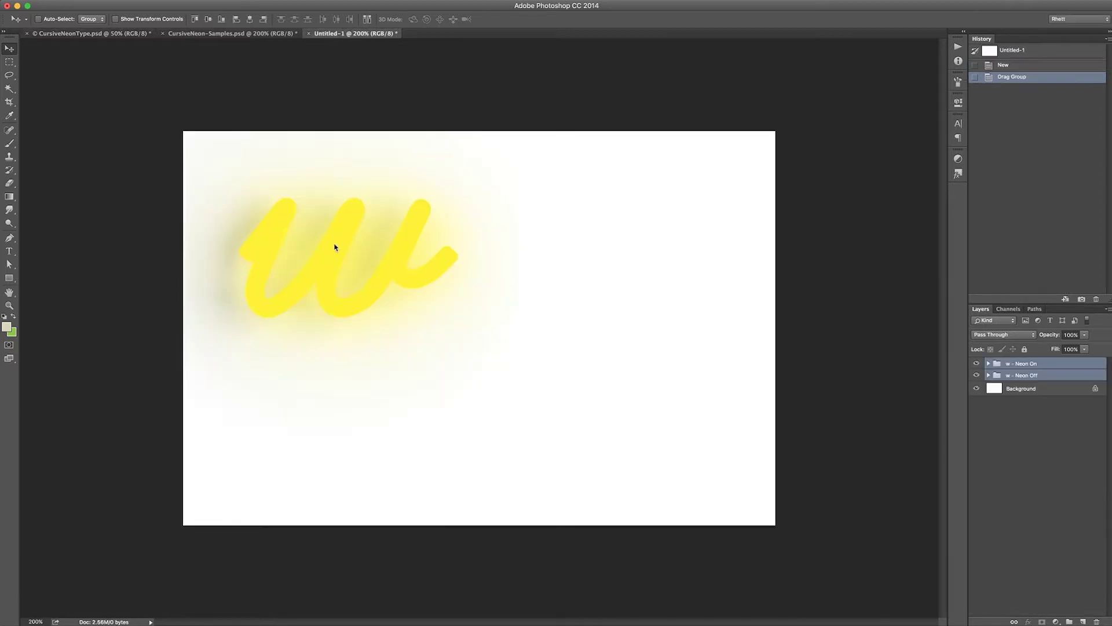
pyautogui.moveTo(394, 281); pyautogui.dragTo(364, 348)
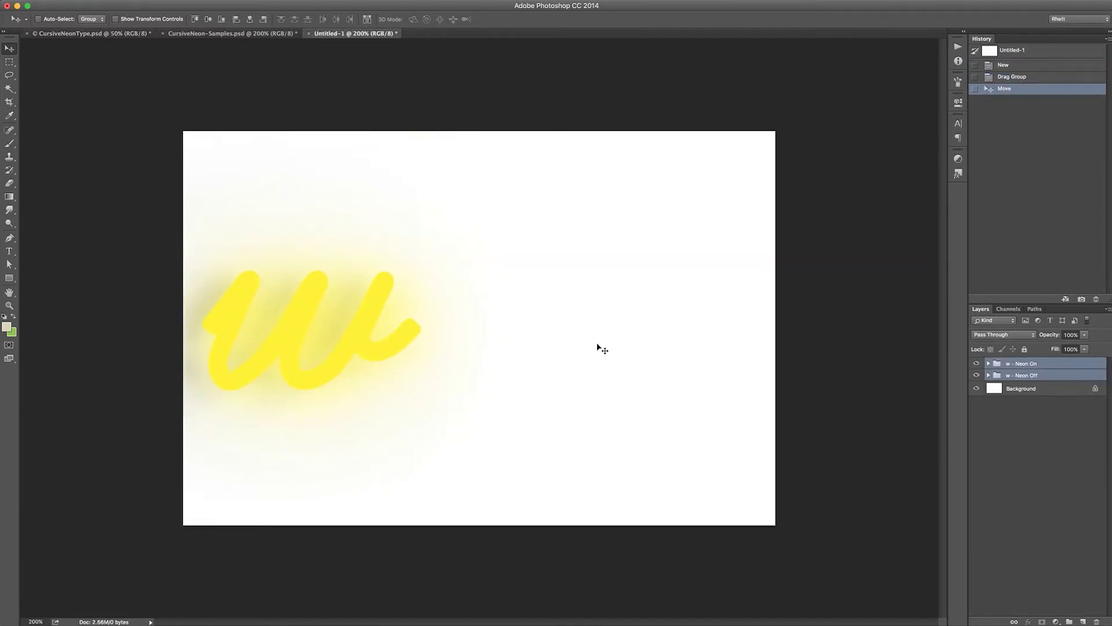
pyautogui.press('super+minus')
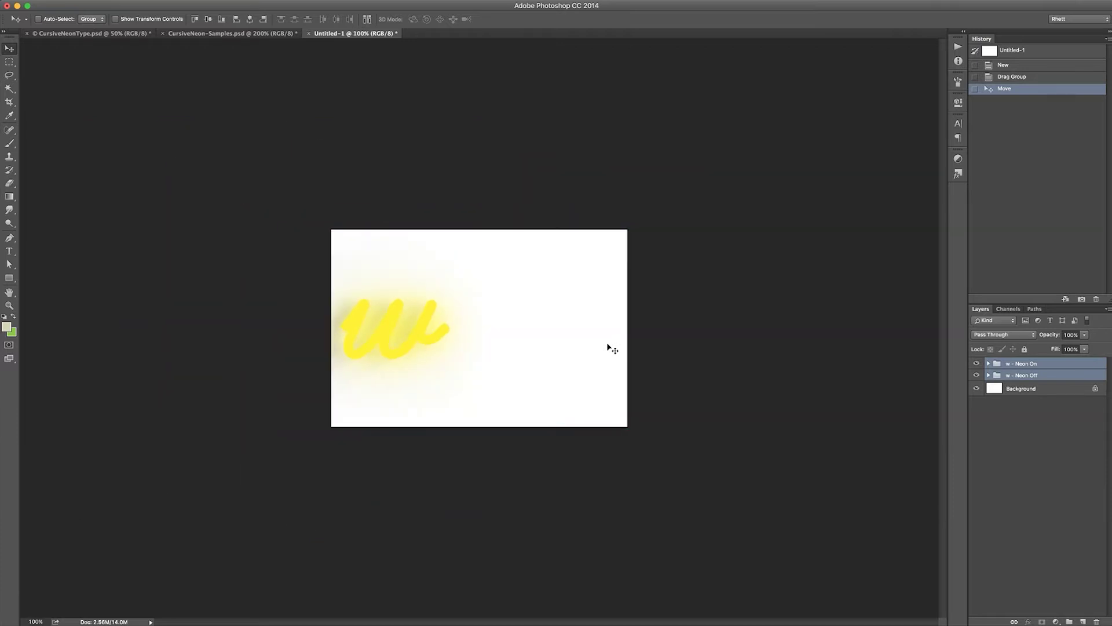
# - Copy the h - Neon On and h - Neon Off groups from CursiveNeonType.psd into the new document, joining the end of the w
pyautogui.click(104, 39)
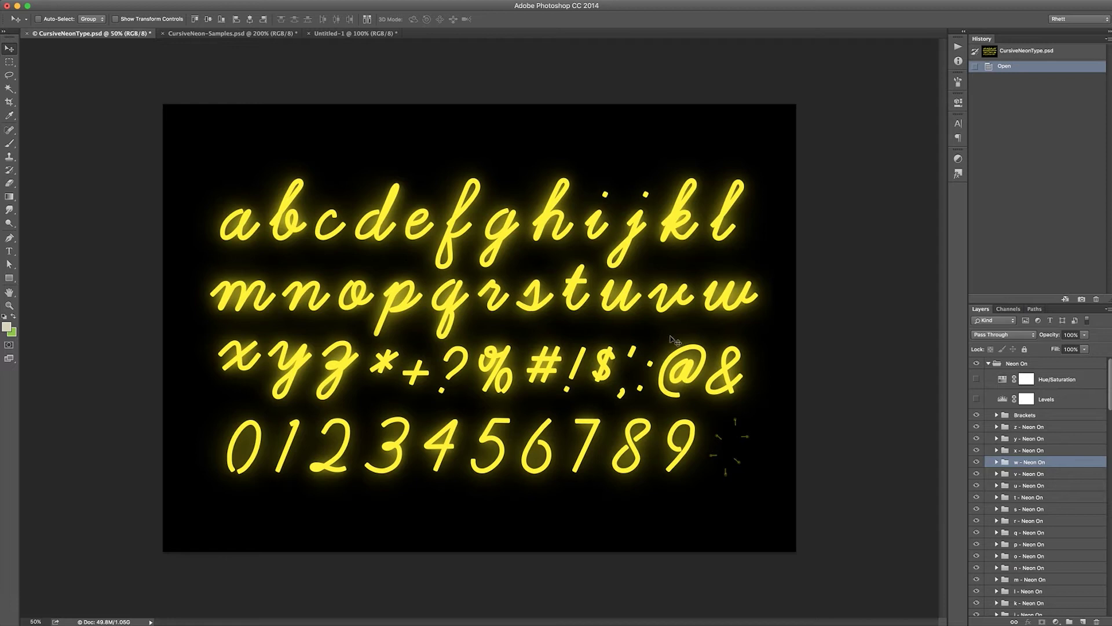
pyautogui.scroll(-3, 1060, 476)
pyautogui.scroll(-3, 1060, 476)
pyautogui.click(1039, 476)
pyautogui.scroll(-3, 1059, 468)
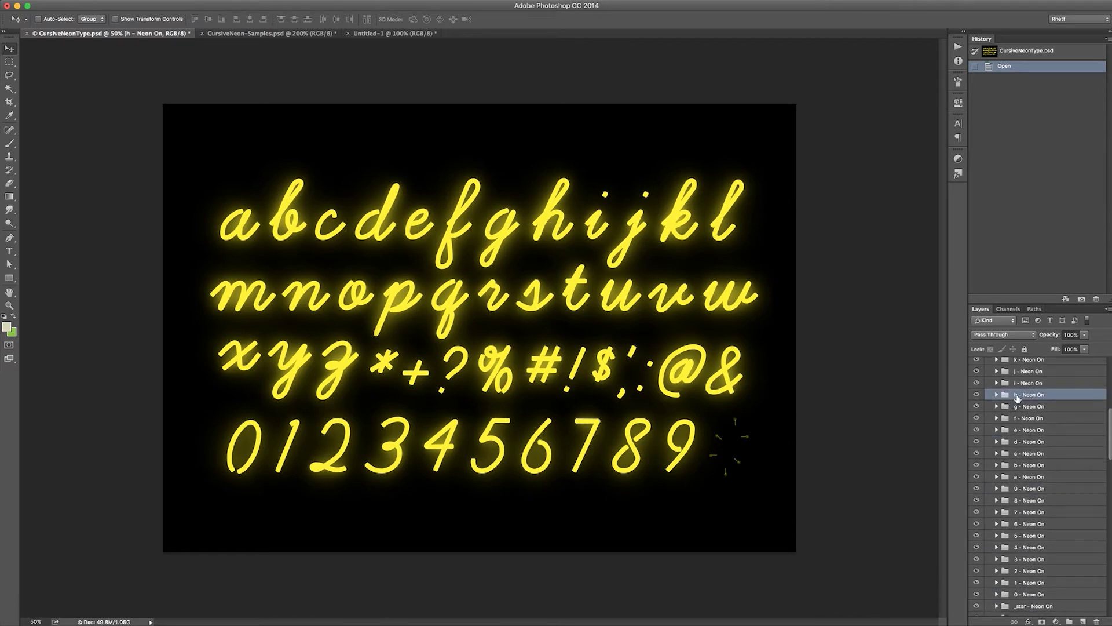
pyautogui.scroll(-10, 1071, 444)
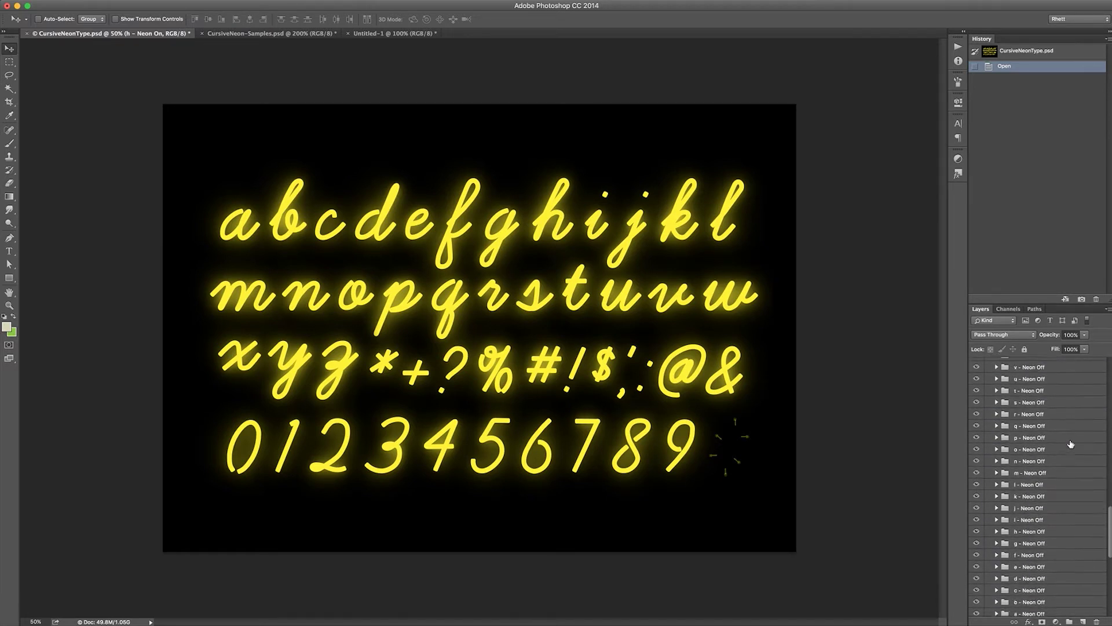
pyautogui.scroll(-1, 1055, 499)
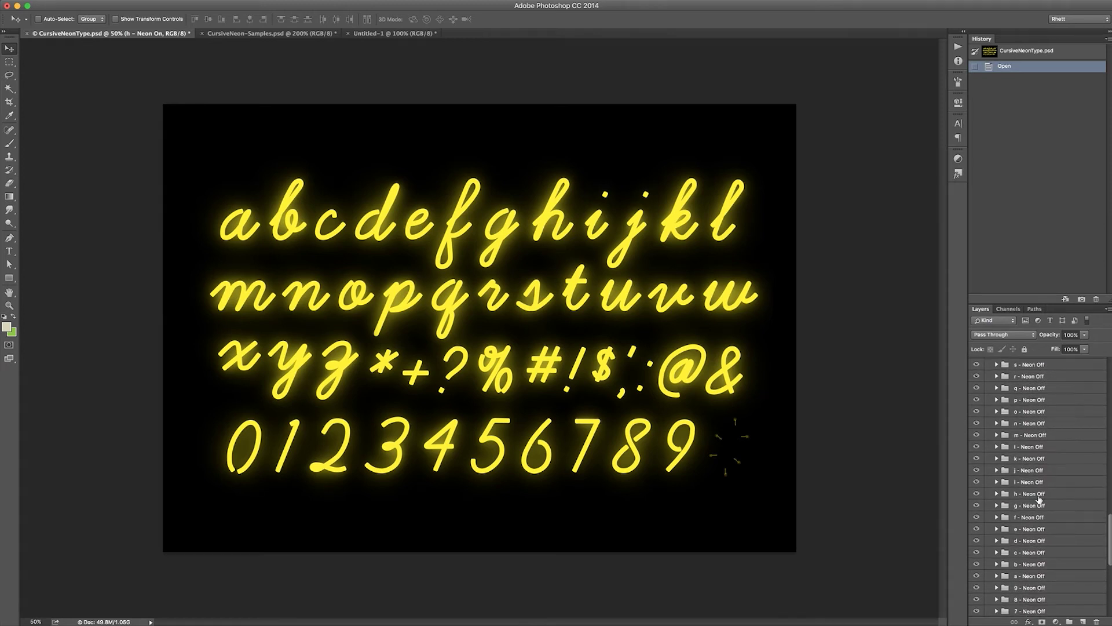
pyautogui.click(1040, 495)
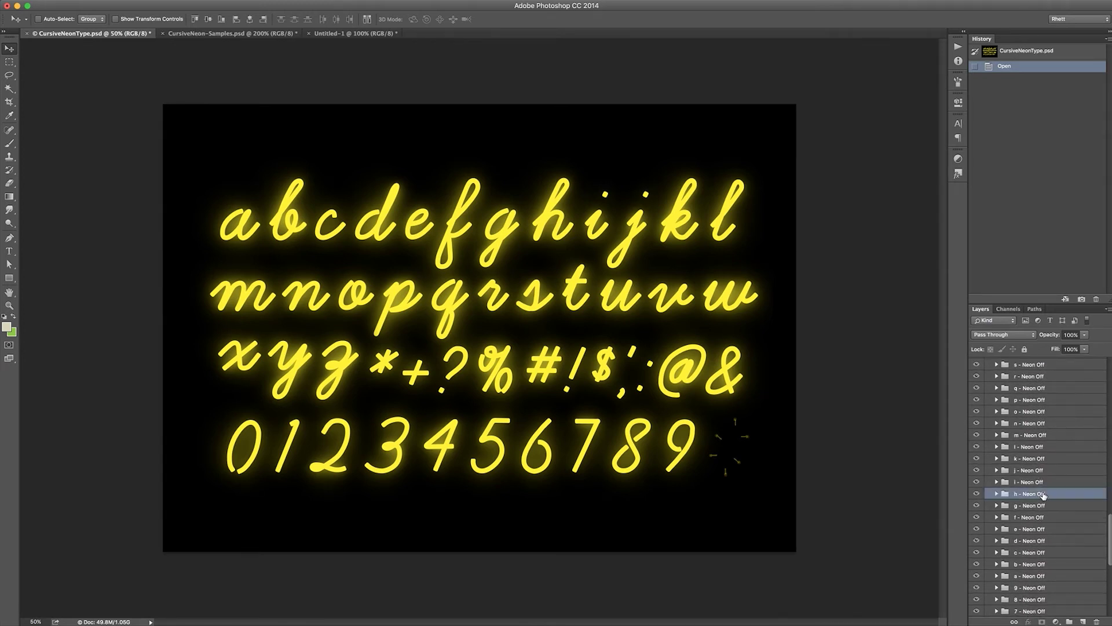
pyautogui.moveTo(558, 219); pyautogui.dragTo(339, 36)
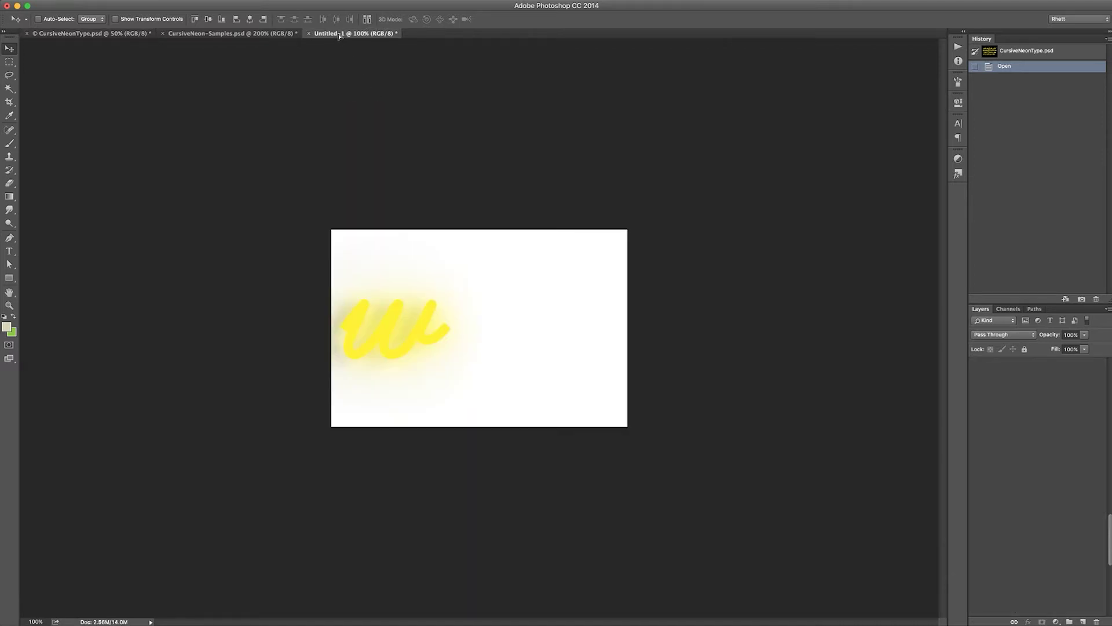
pyautogui.moveTo(446, 298); pyautogui.dragTo(485, 332)
# - Copy the a - Neon On and a - Neon Off groups from CursiveNeonType.psd into the new document beside the h
pyautogui.click(118, 33)
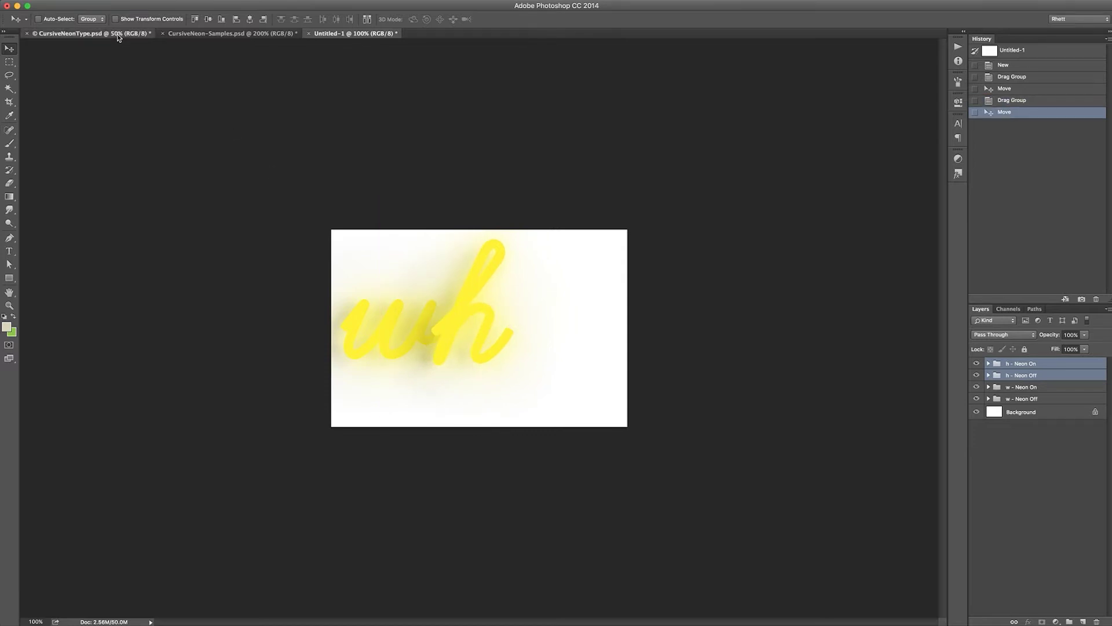
pyautogui.rightClick(246, 236)
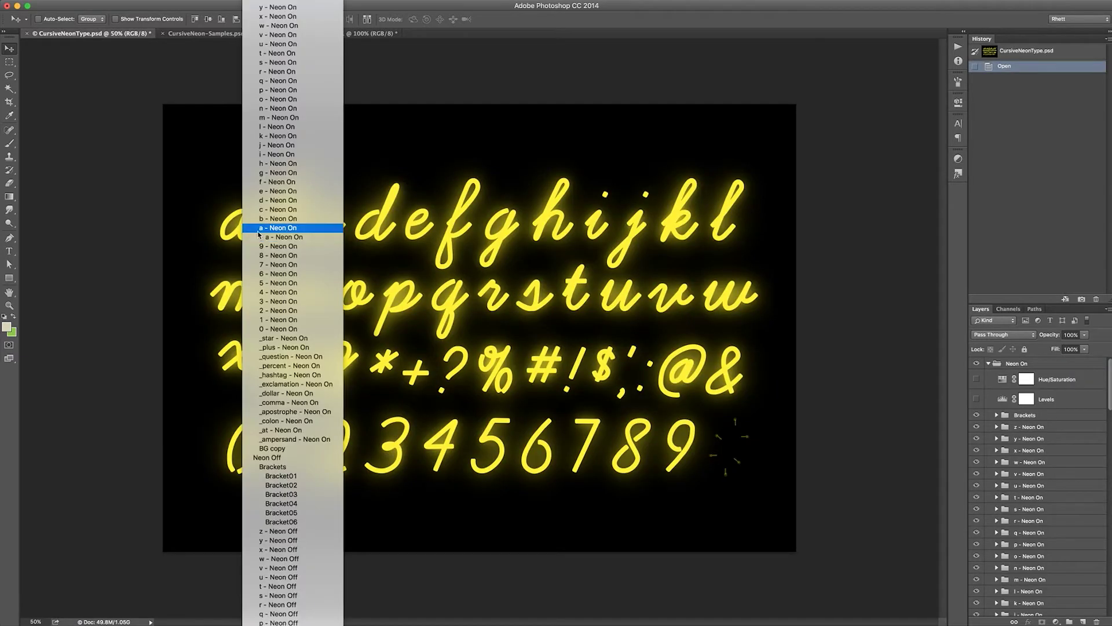
pyautogui.click(259, 234)
pyautogui.scroll(-10, 1078, 523)
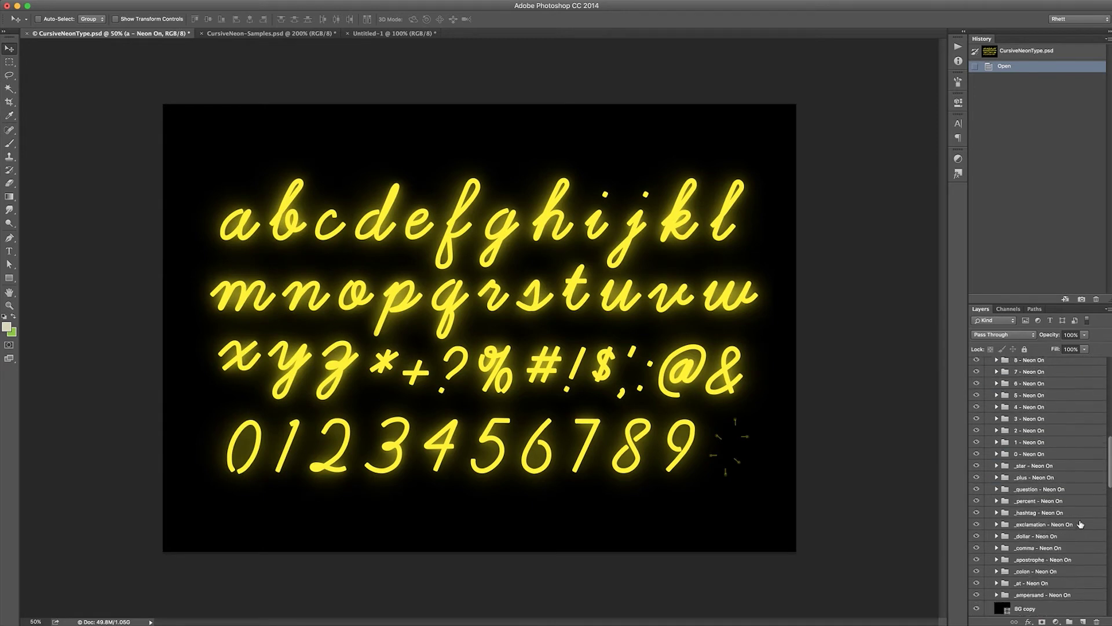
pyautogui.scroll(-6, 1079, 524)
pyautogui.scroll(3, 1080, 524)
pyautogui.scroll(-4, 1080, 524)
pyautogui.click(1051, 509)
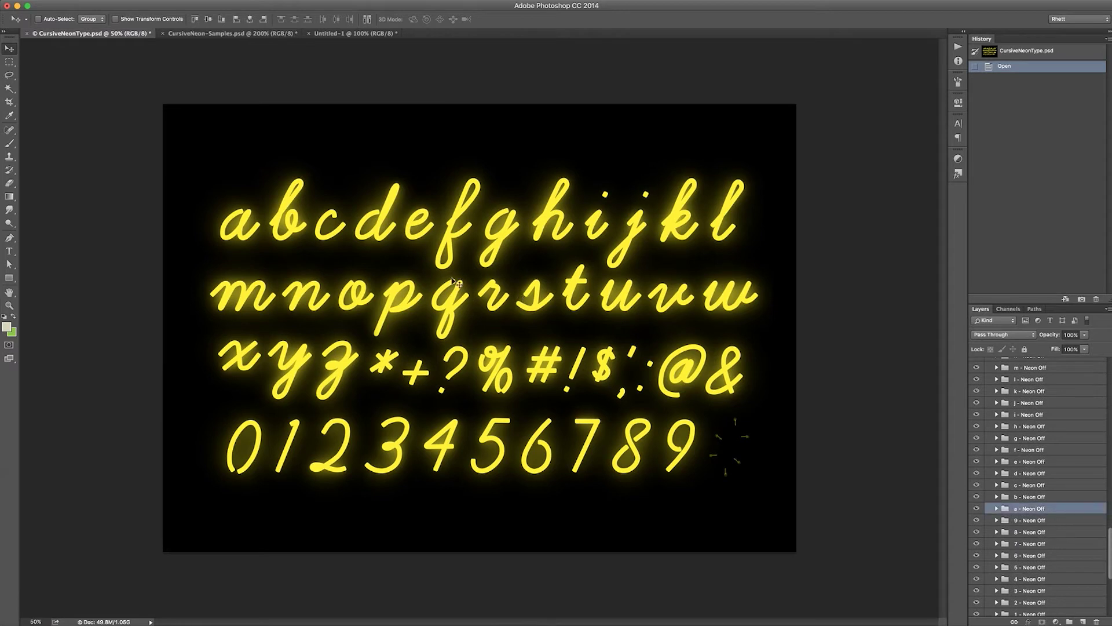
pyautogui.click(332, 34)
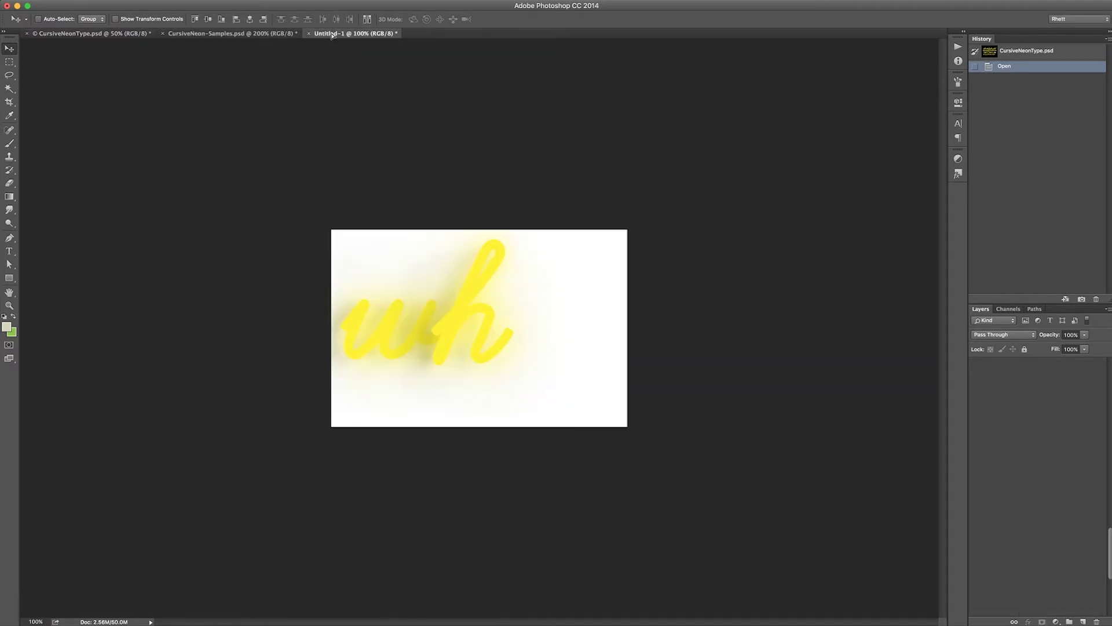
pyautogui.moveTo(491, 299); pyautogui.dragTo(511, 325)
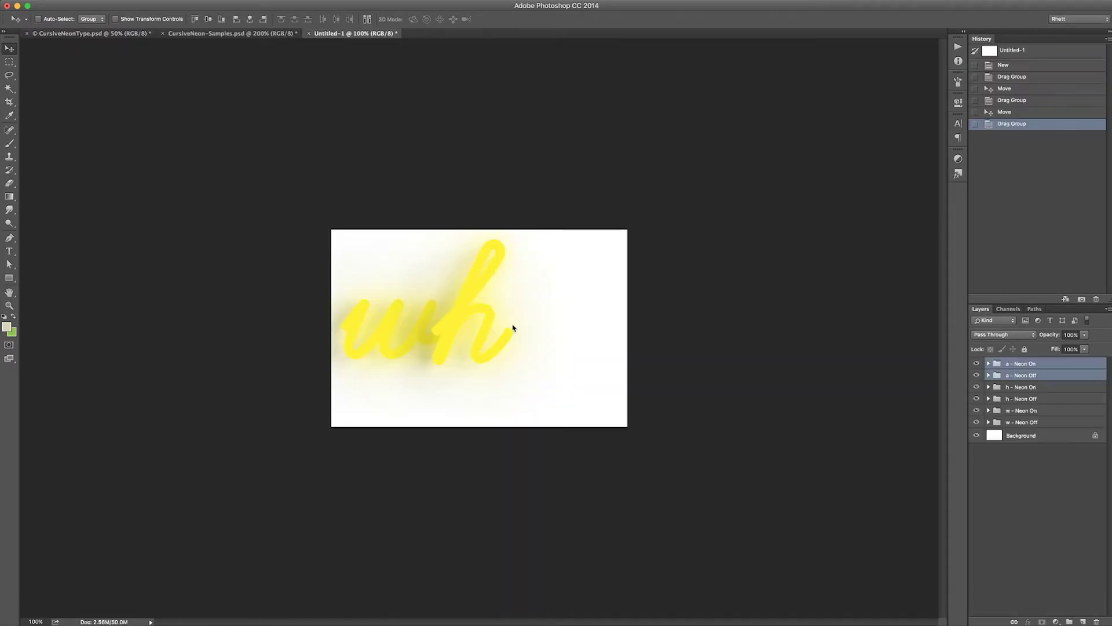
# - Copy the t - Neon On and t - Neon Off groups from CursiveNeonType.psd into the new document, joining the end of the a
pyautogui.click(122, 33)
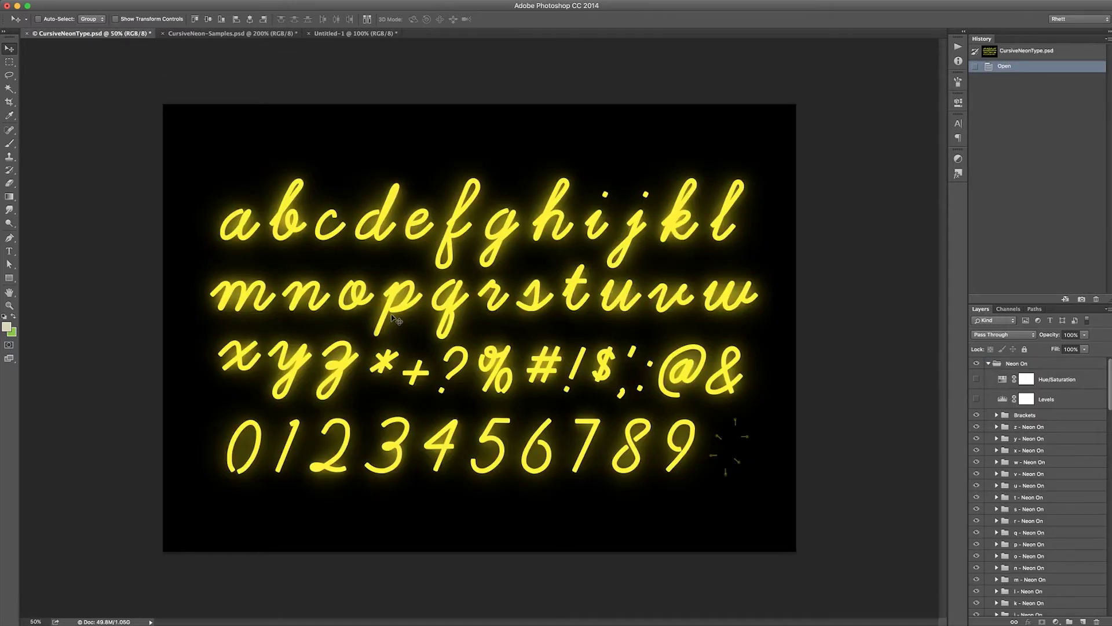
pyautogui.rightClick(585, 302)
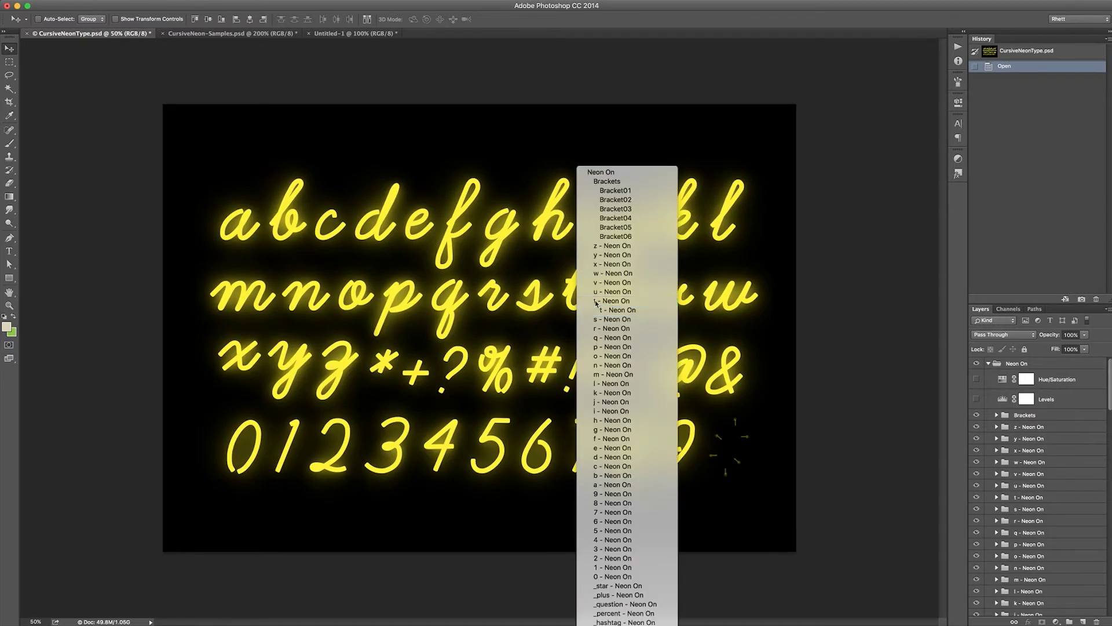
pyautogui.click(605, 318)
pyautogui.scroll(-15, 1069, 536)
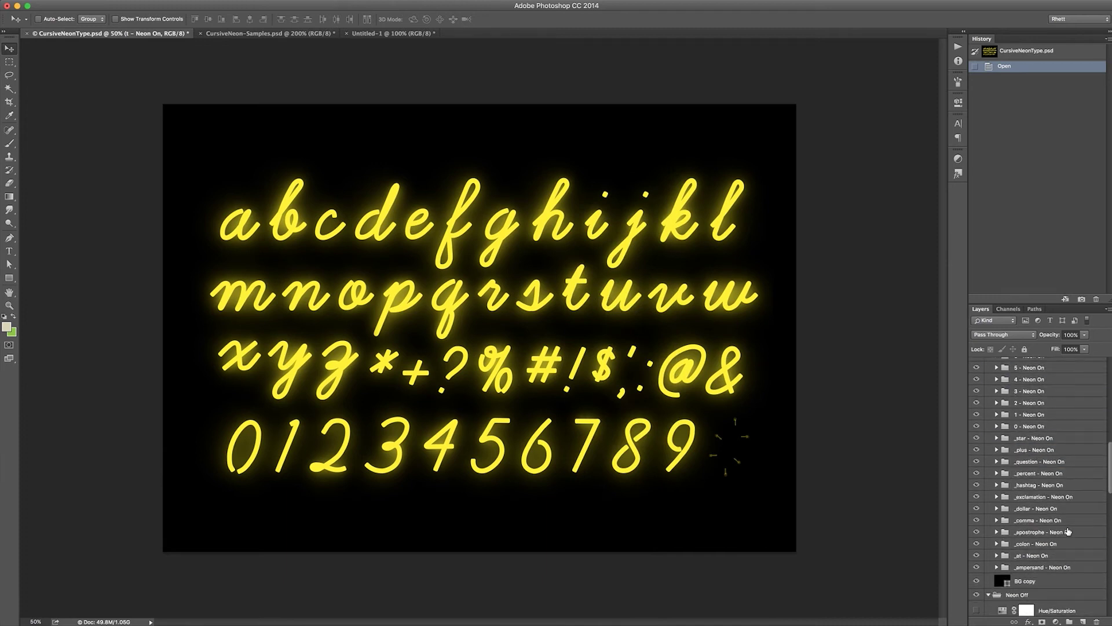
pyautogui.scroll(-2, 1068, 531)
pyautogui.scroll(-2, 1061, 545)
pyautogui.scroll(2, 1060, 546)
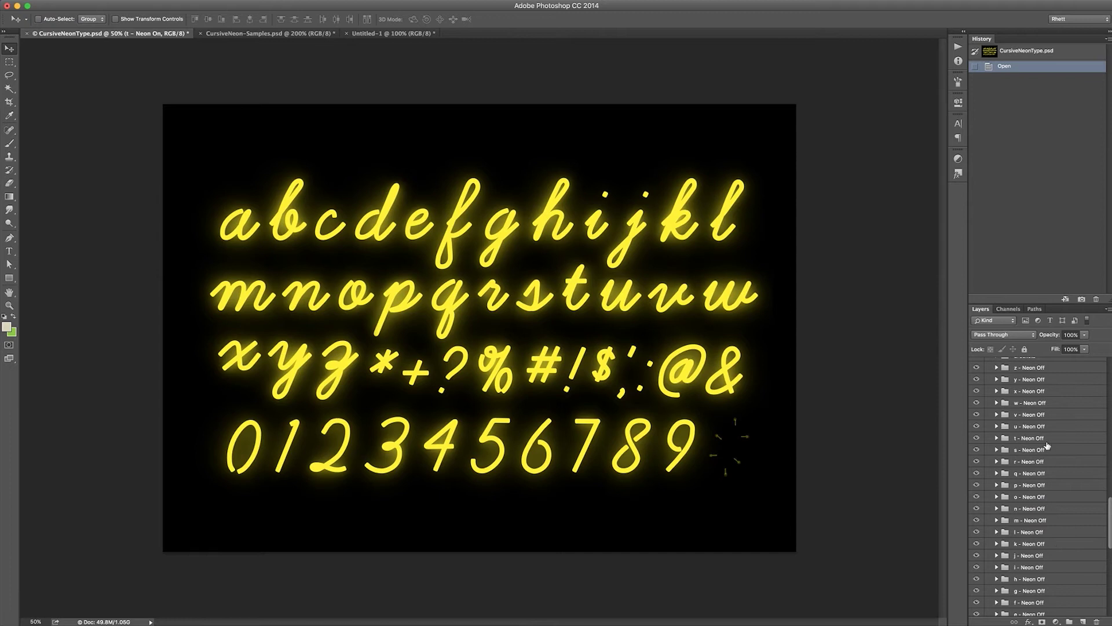
pyautogui.click(1045, 440)
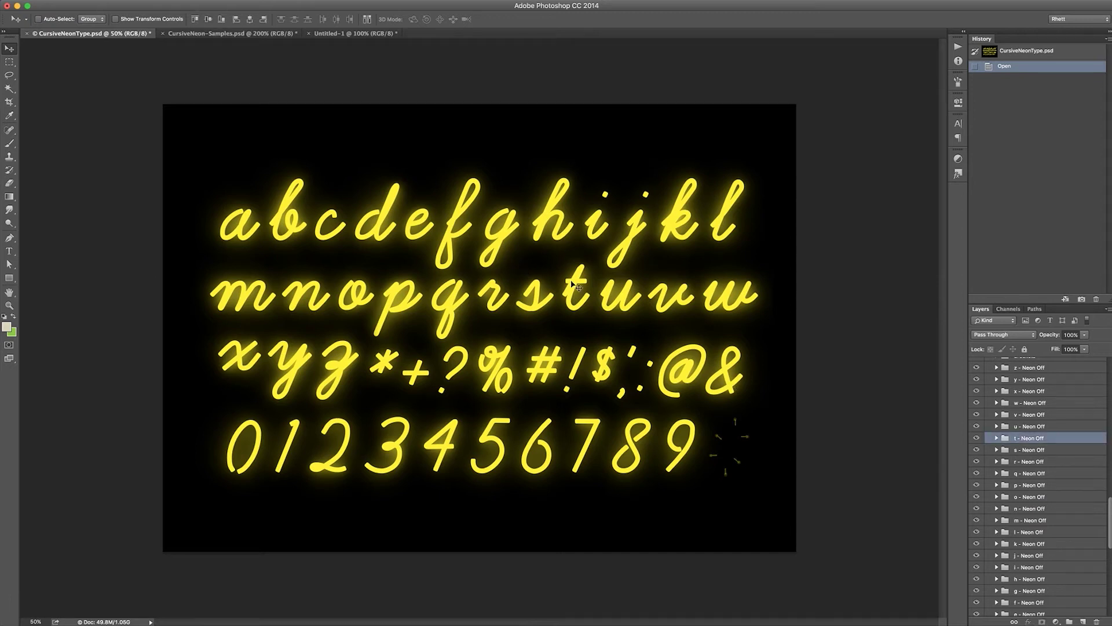
pyautogui.click(371, 34)
pyautogui.moveTo(565, 316); pyautogui.dragTo(543, 305)
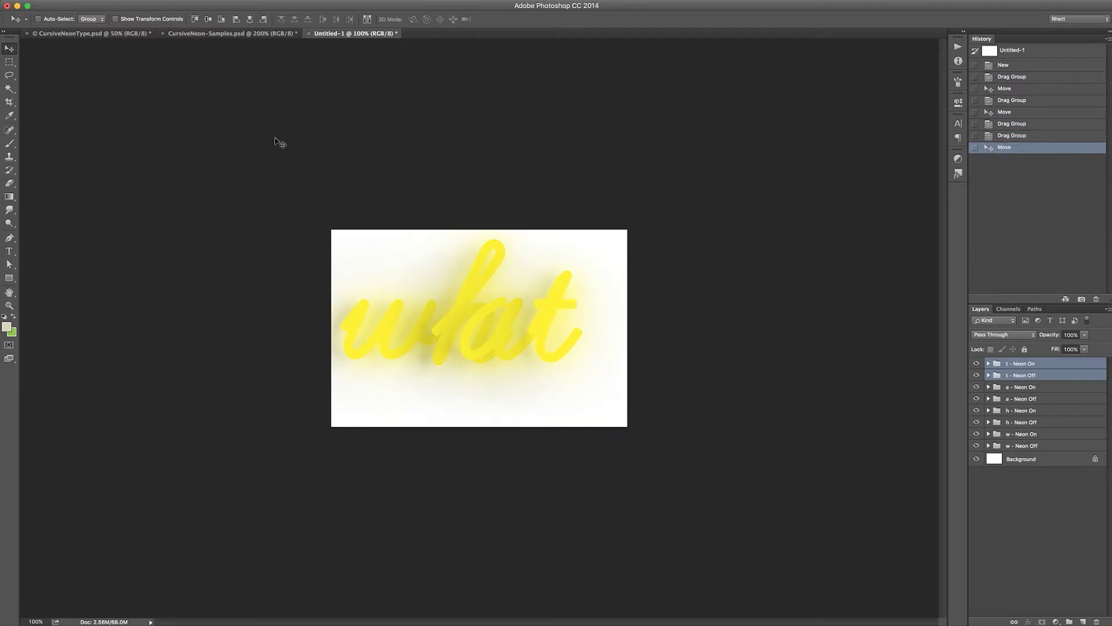
# - Copy the _question - Neon On and _question - Neon Off groups from CursiveNeonType.psd into the new document, just after the t
pyautogui.click(105, 34)
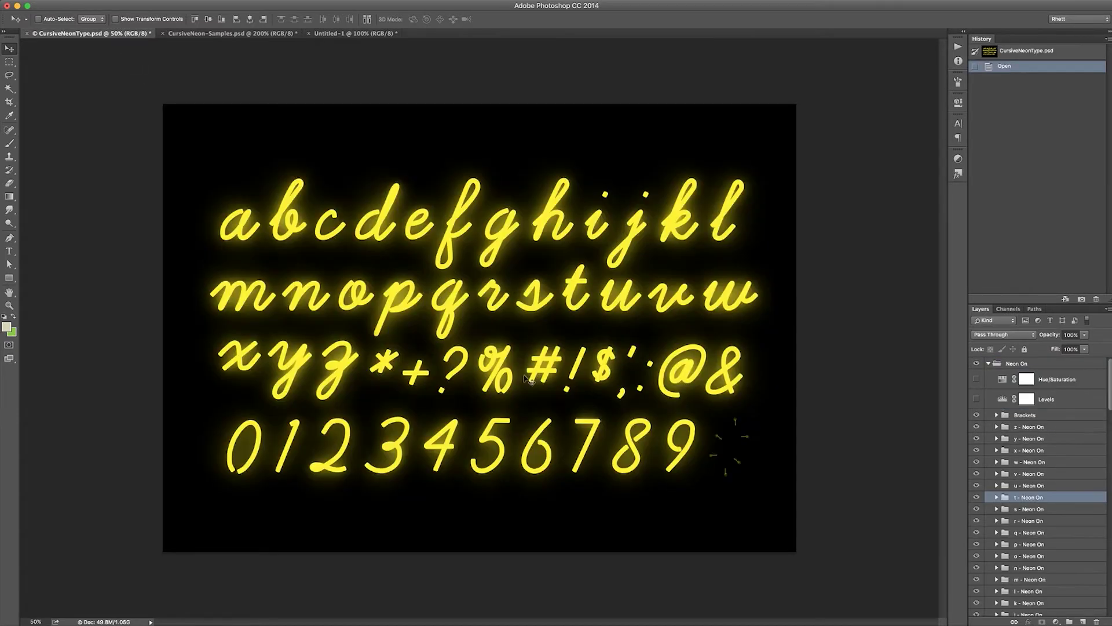
pyautogui.rightClick(470, 371)
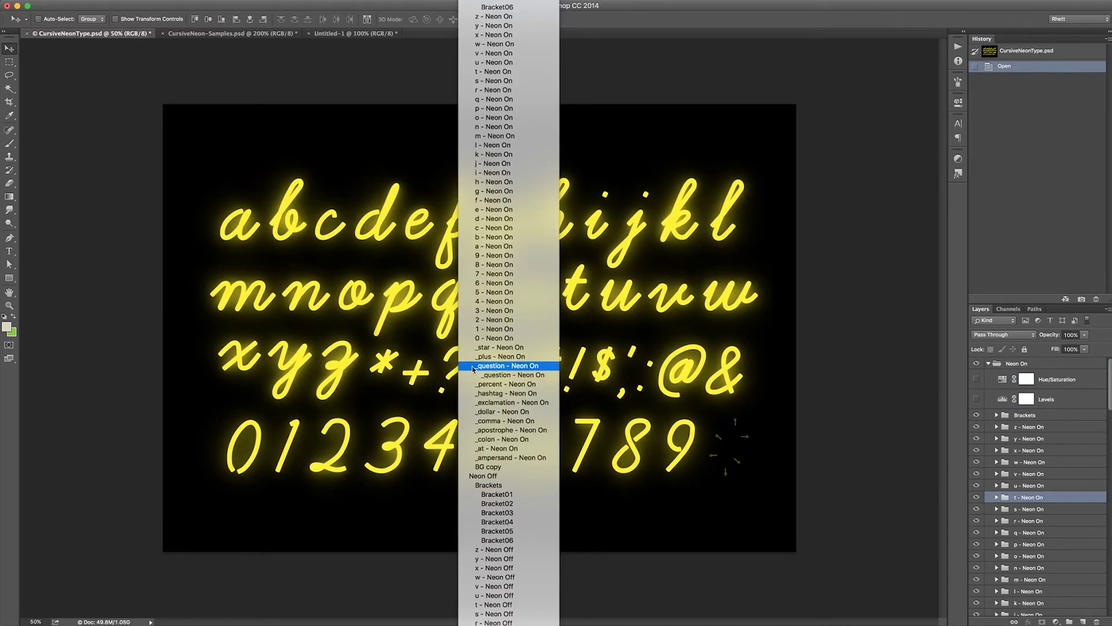
pyautogui.click(473, 367)
pyautogui.scroll(-10, 1058, 520)
pyautogui.scroll(-15, 1058, 520)
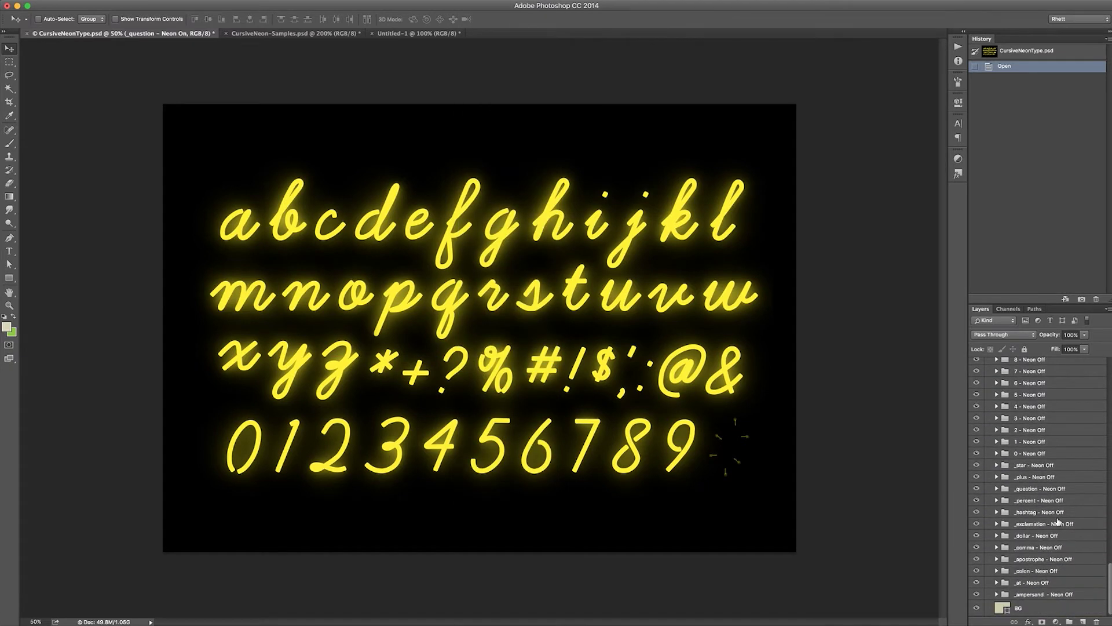
pyautogui.click(1031, 490)
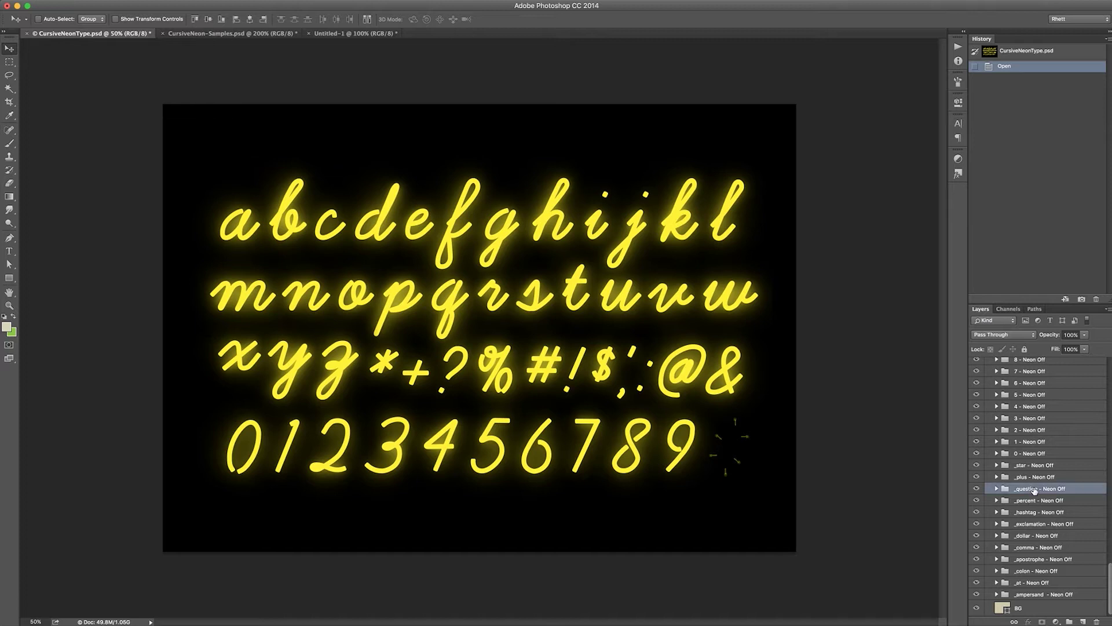
pyautogui.moveTo(441, 345); pyautogui.dragTo(643, 290)
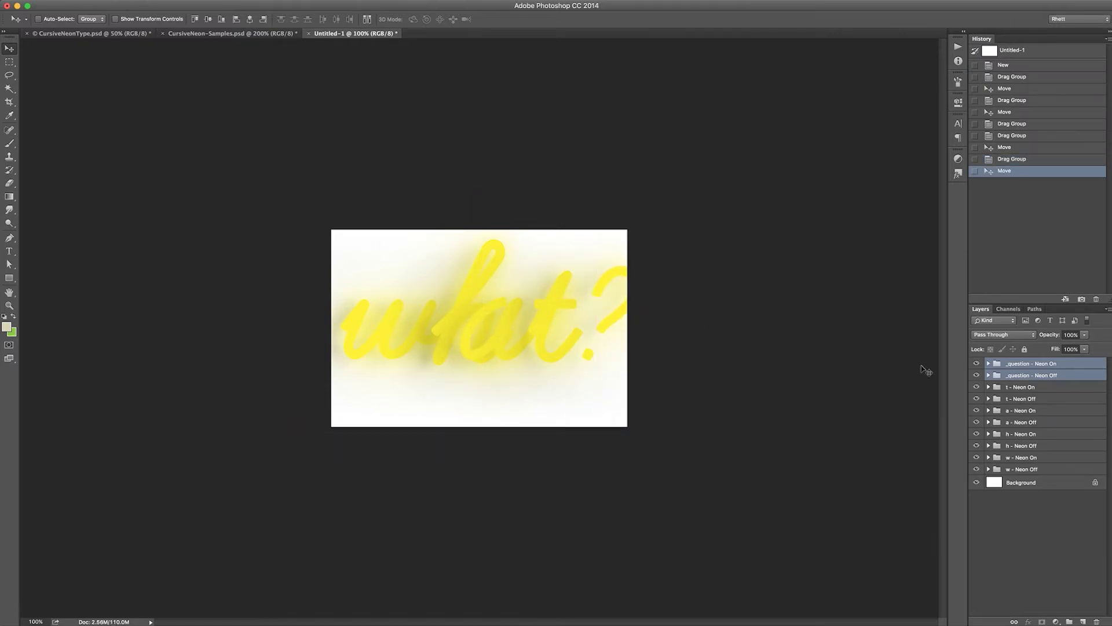
# - Combine all the letter and question mark groups into one group named Neon
pyautogui.click(1040, 365)
pyautogui.keyDown('shift'); pyautogui.click(1040, 475); pyautogui.keyUp('shift')
pyautogui.moveTo(1055, 471); pyautogui.dragTo(1069, 621)
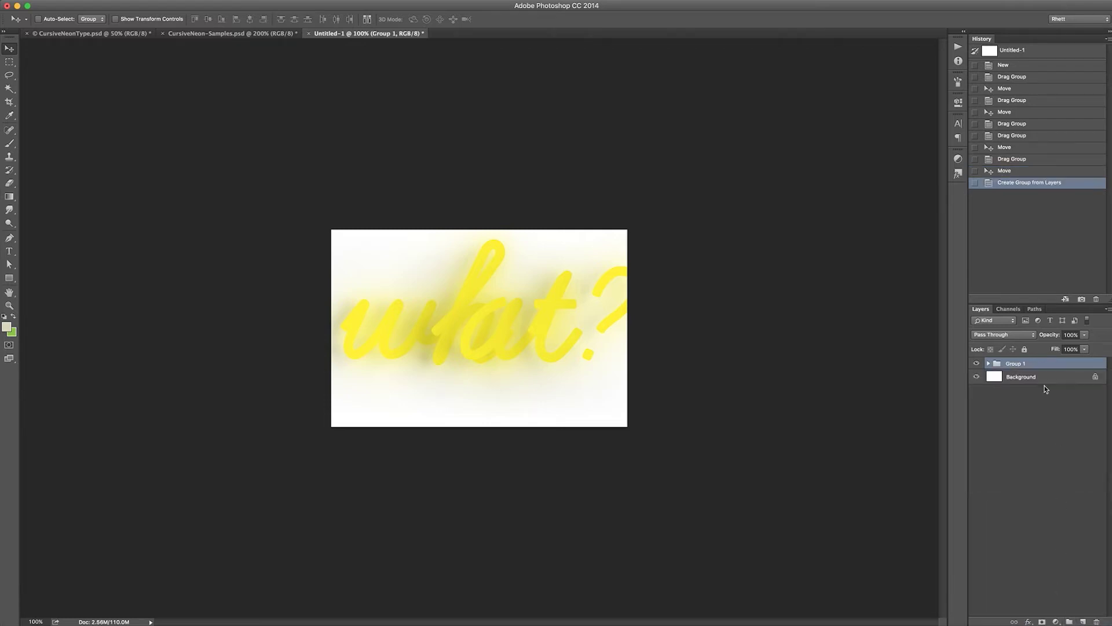
pyautogui.doubleClick(1016, 365)
pyautogui.write('Neon')
pyautogui.press('Return')
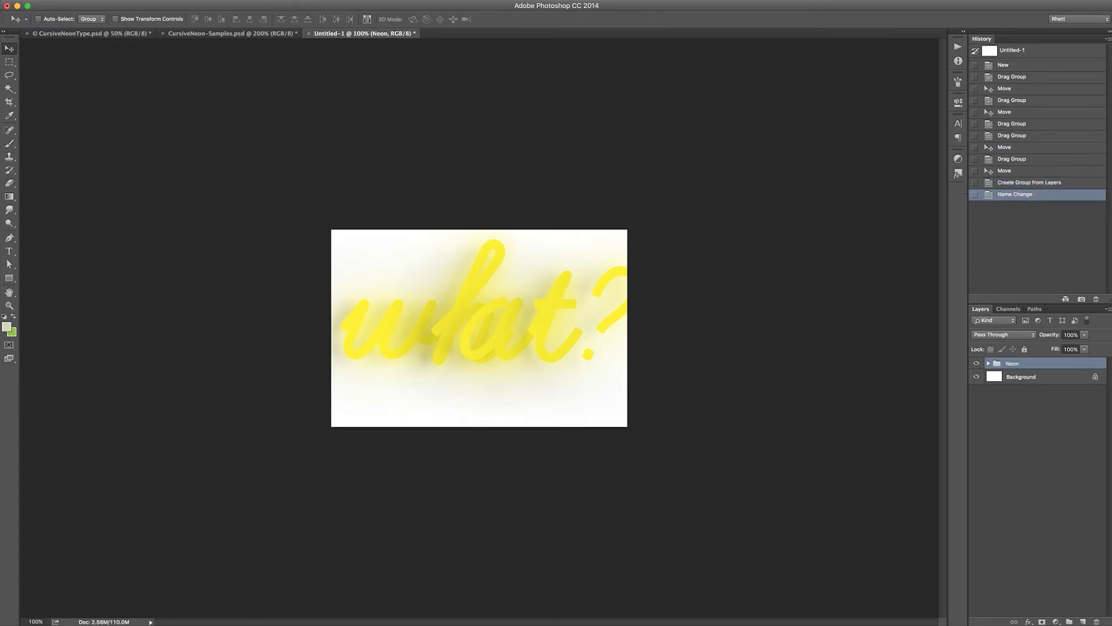
# - Scale the Neon group proportionally to 65% and move it toward the left side of the canvas
pyautogui.press('super+t')
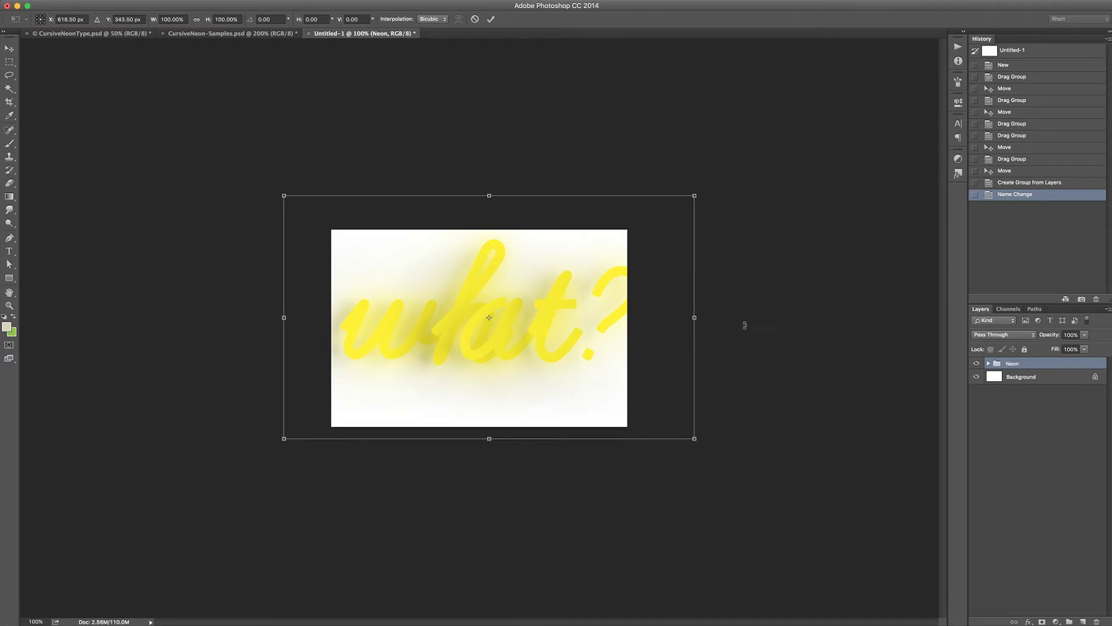
pyautogui.click(220, 19)
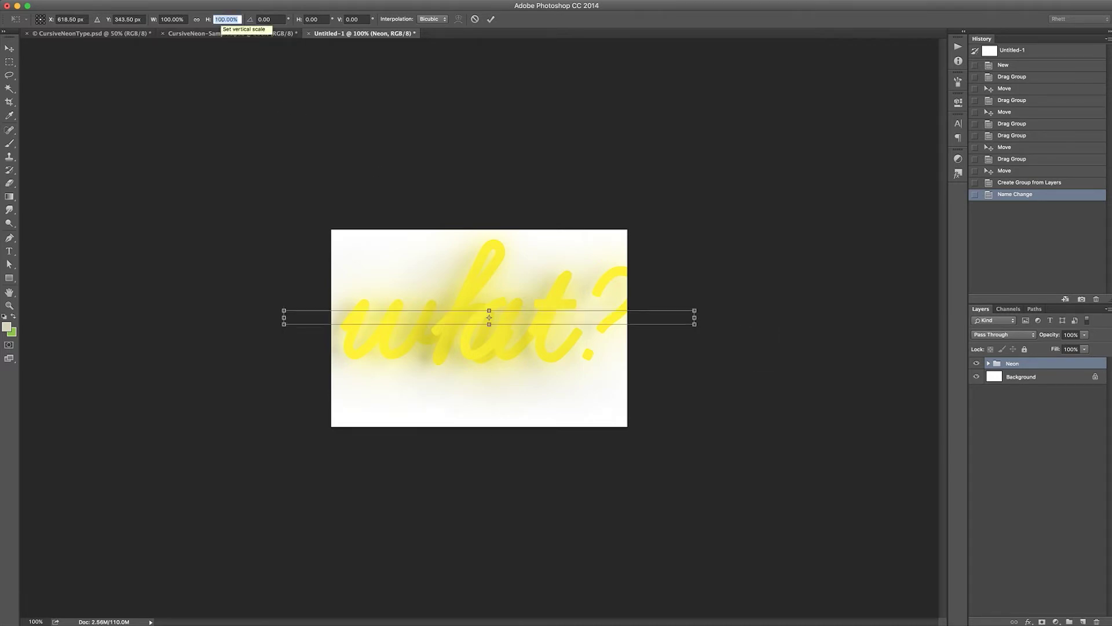
pyautogui.write('65')
pyautogui.click(197, 19)
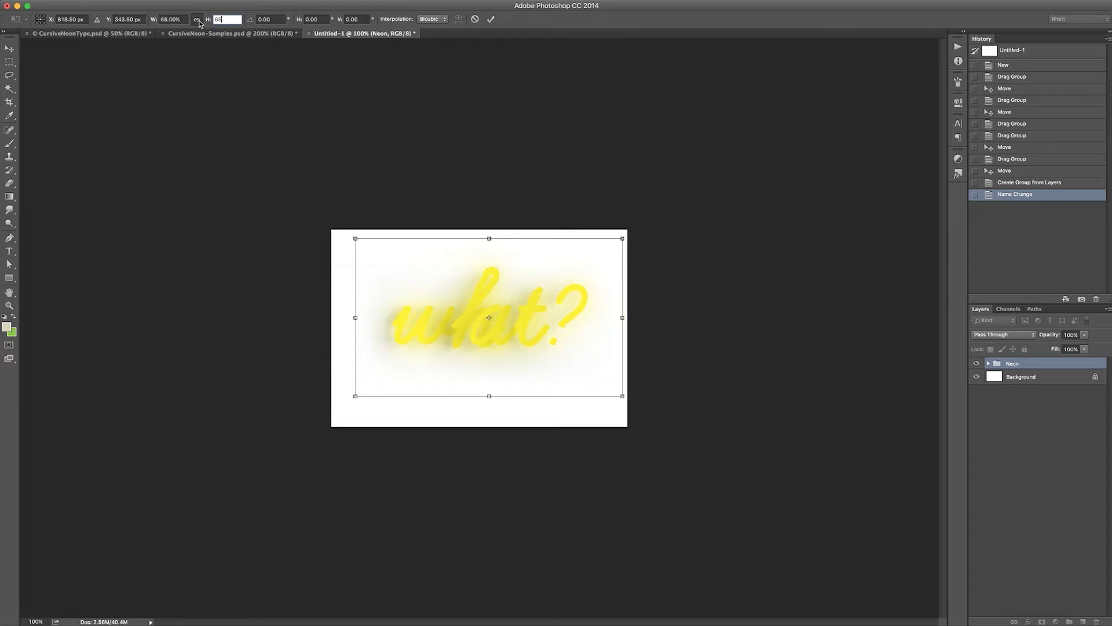
pyautogui.click(491, 20)
pyautogui.moveTo(586, 351); pyautogui.dragTo(535, 358)
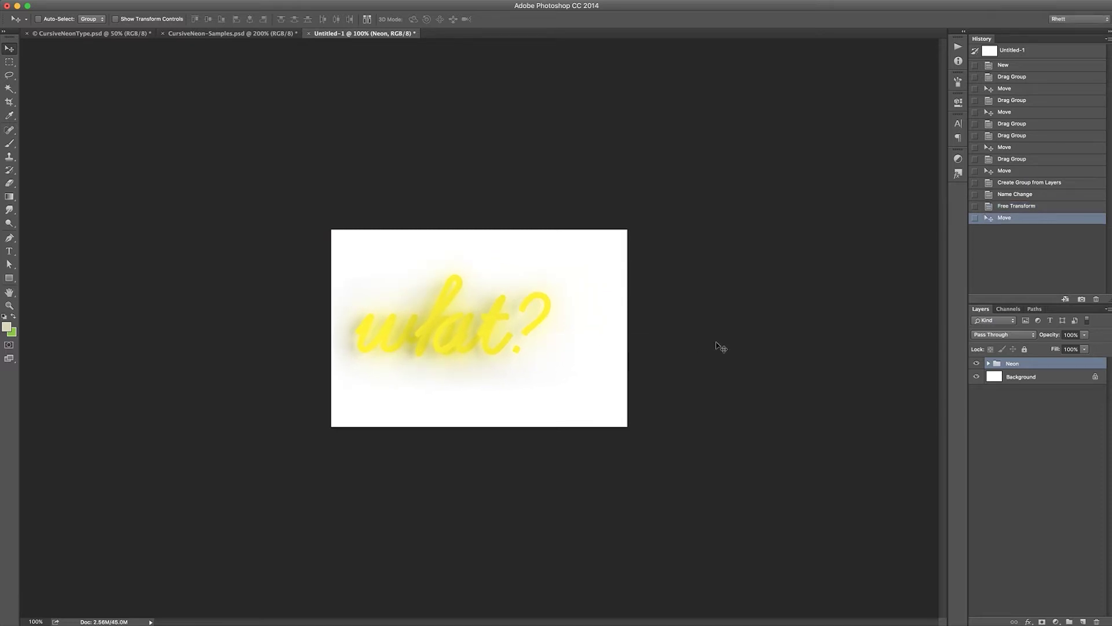
# - Copy the BG layer from CursiveNeonType.psd into the new document directly above the Background layer, covering the canvas
pyautogui.click(1042, 377)
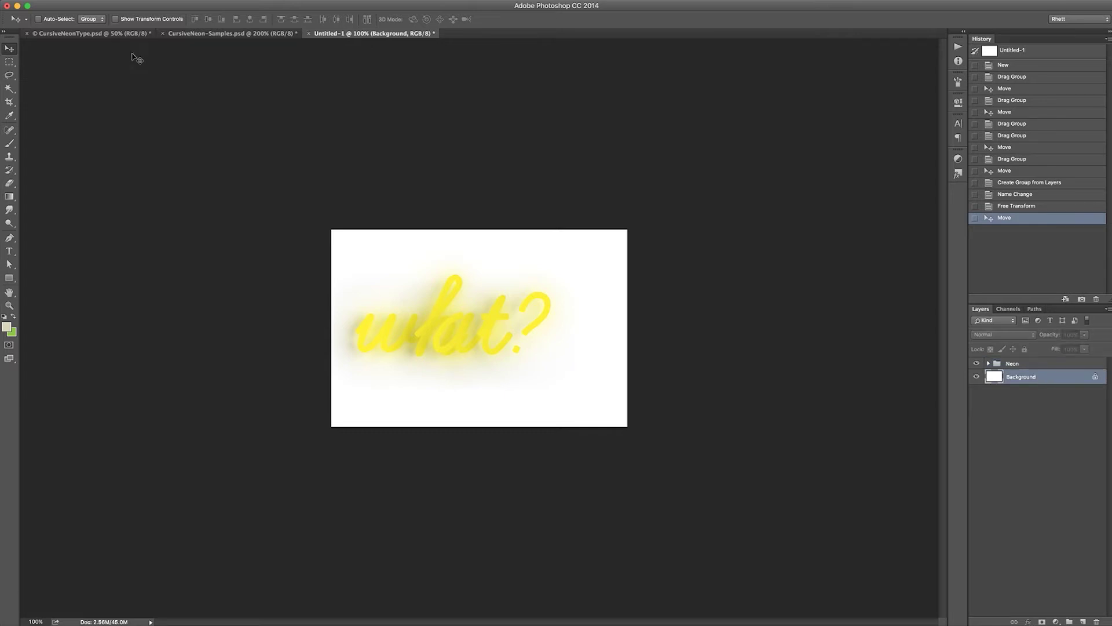
pyautogui.click(114, 35)
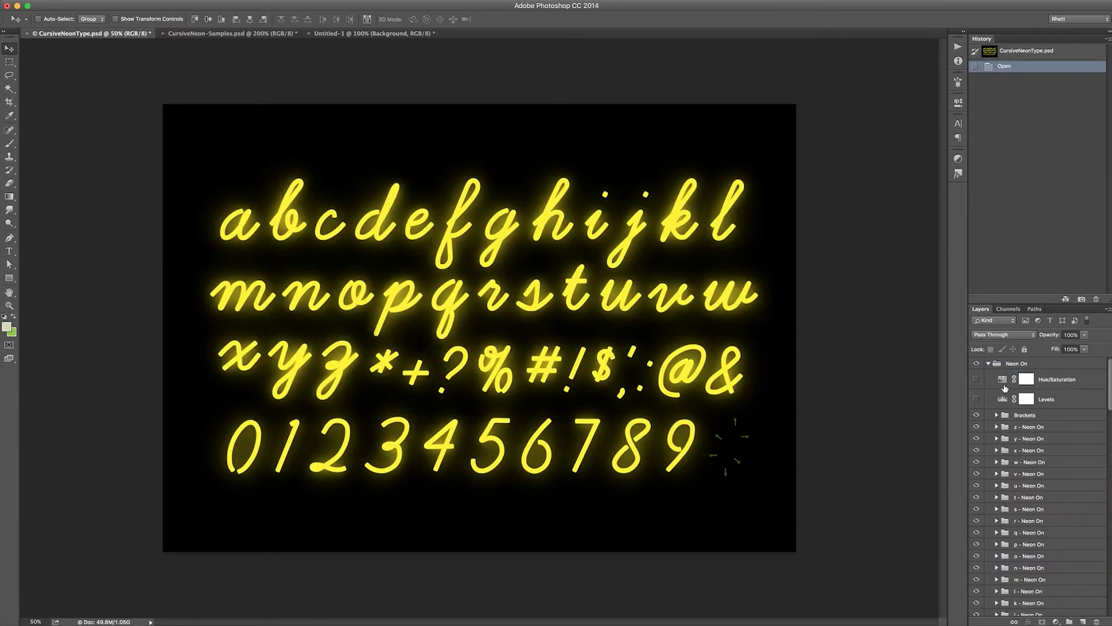
pyautogui.click(988, 364)
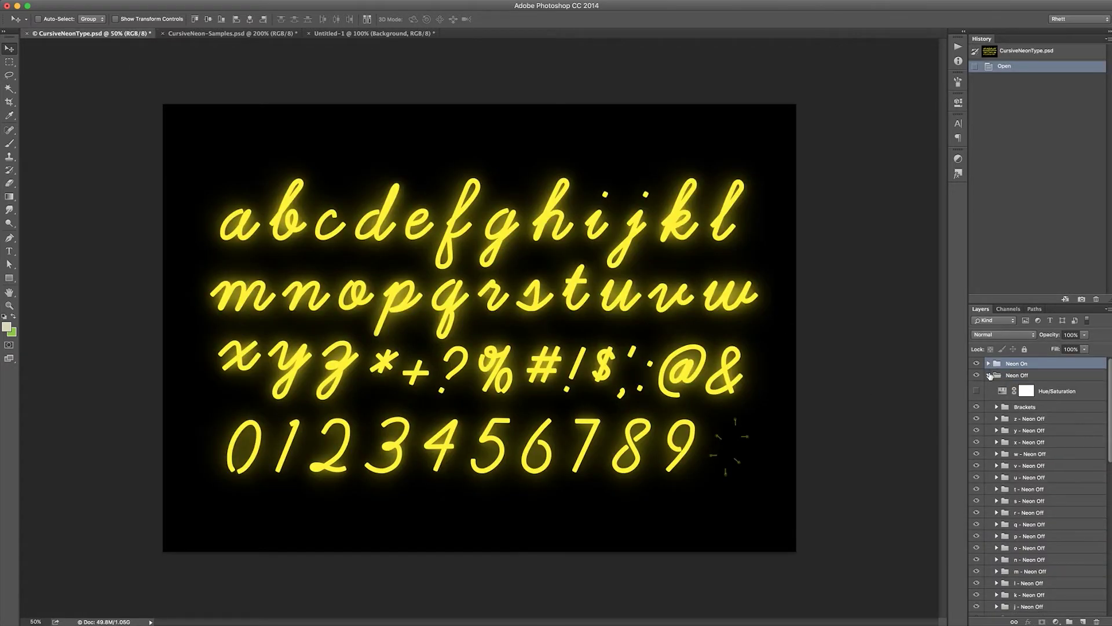
pyautogui.click(989, 376)
pyautogui.click(989, 375)
pyautogui.click(1041, 375)
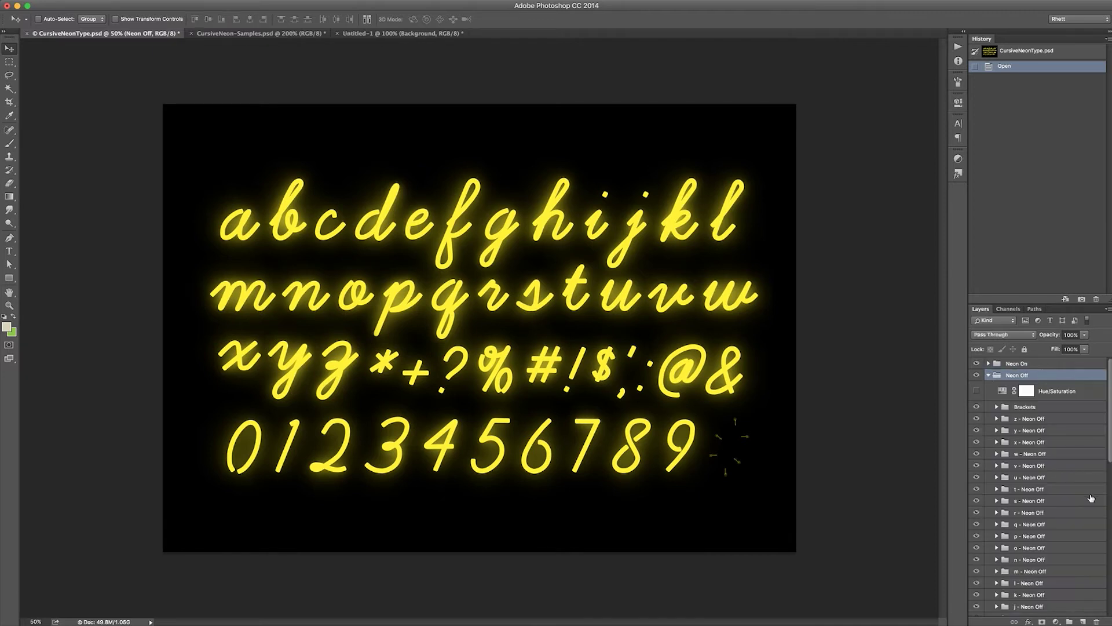
pyautogui.scroll(-10, 1088, 494)
pyautogui.click(1042, 608)
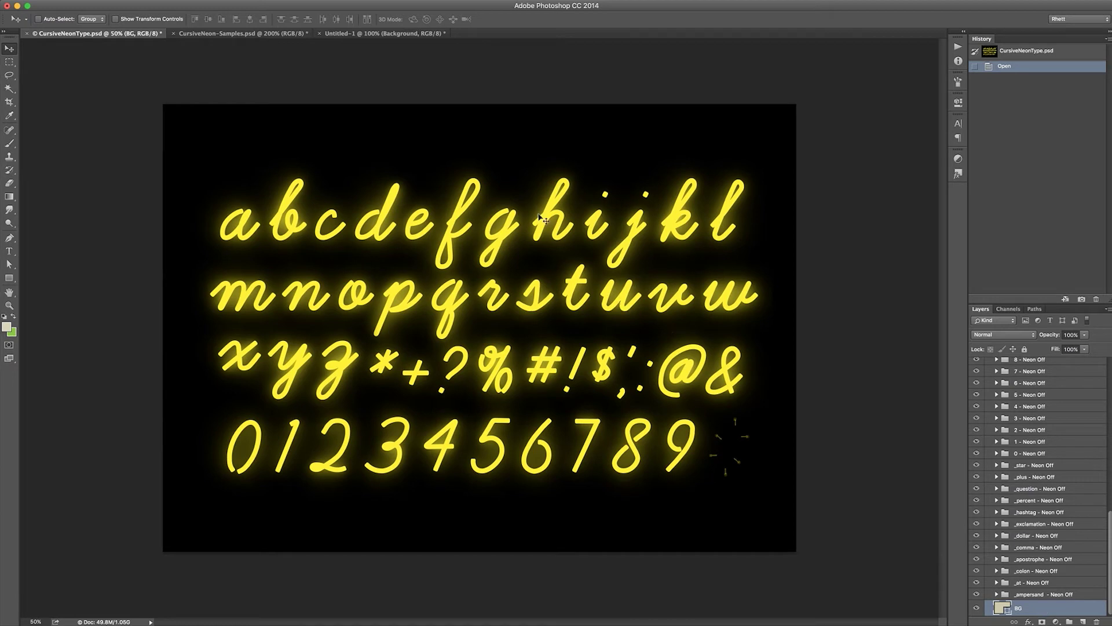
pyautogui.moveTo(383, 134); pyautogui.dragTo(387, 34)
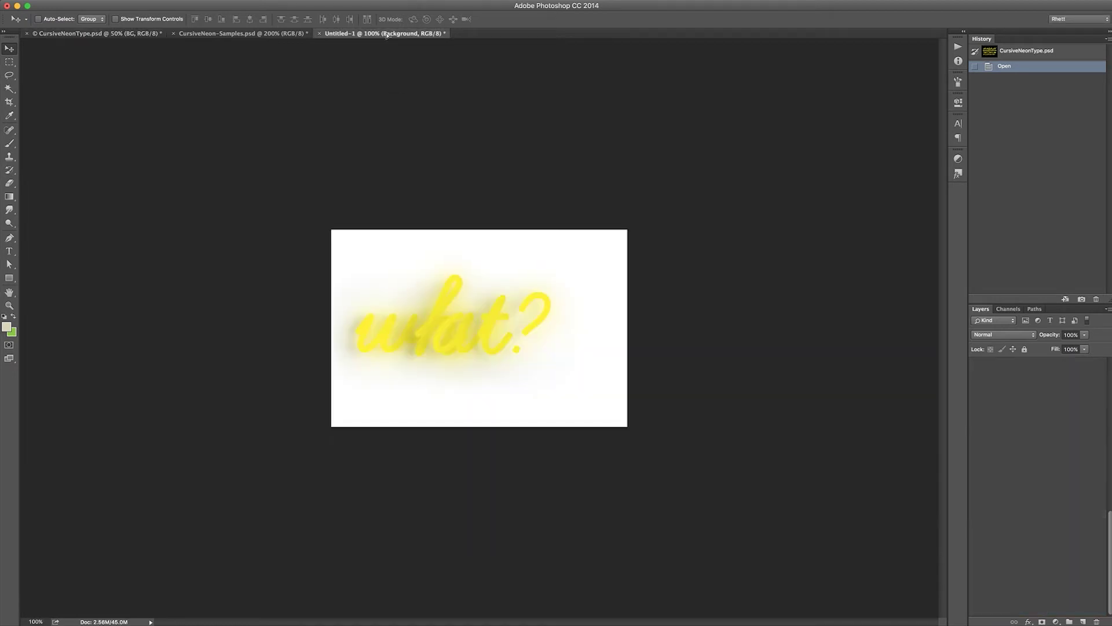
pyautogui.moveTo(427, 260); pyautogui.dragTo(427, 258)
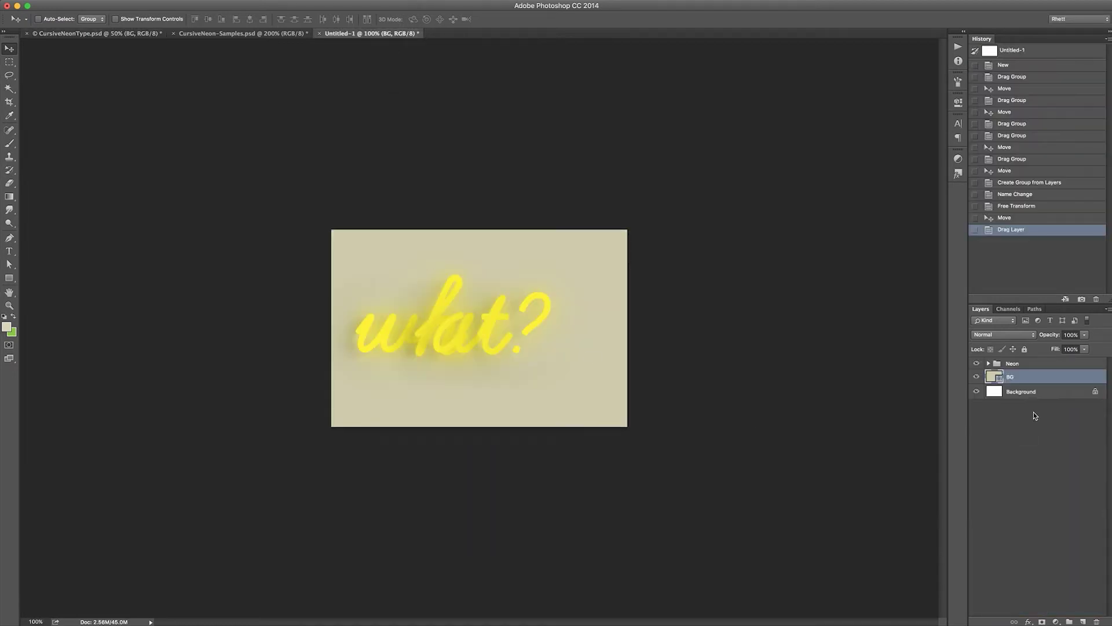
# - Expand the Neon group and hide the Neon On groups of the question mark, t, a, h and w
pyautogui.click(989, 363)
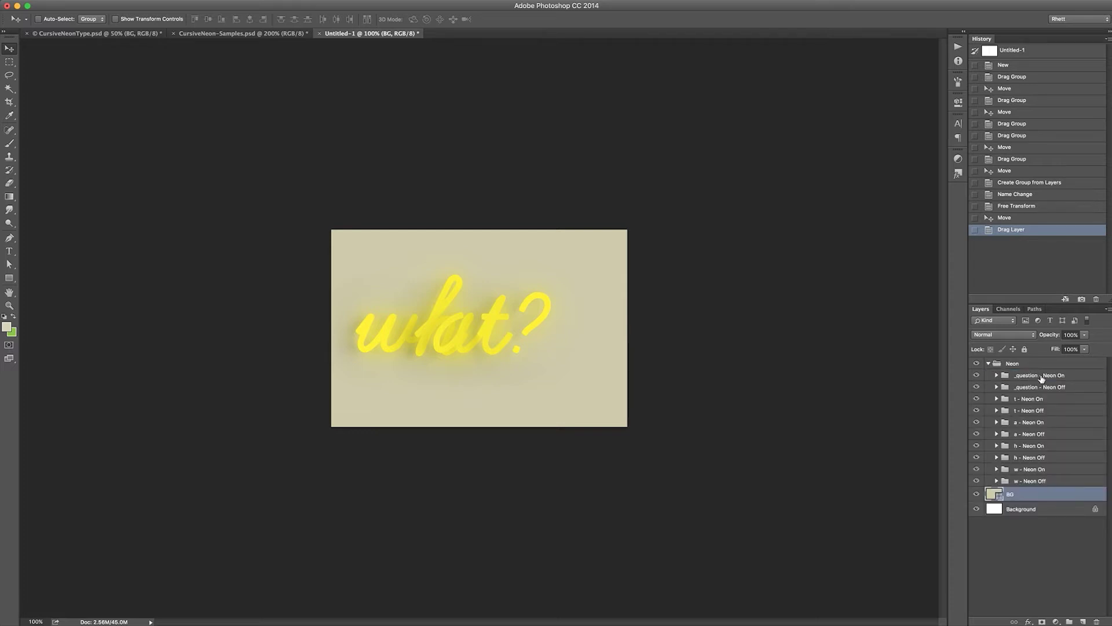
pyautogui.click(1037, 376)
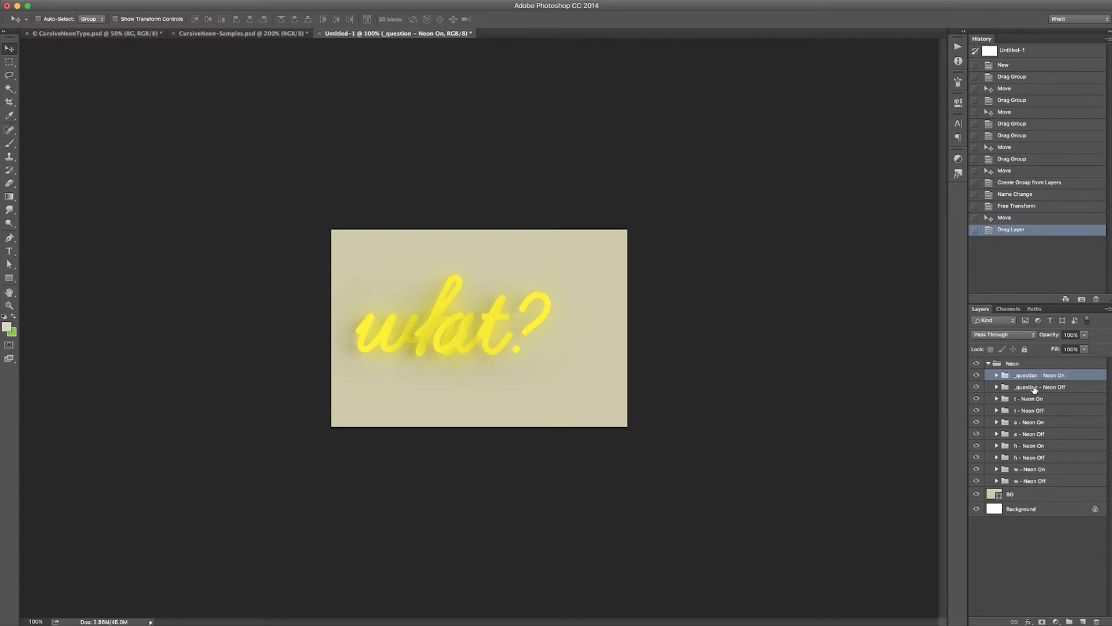
pyautogui.press('super+plus')
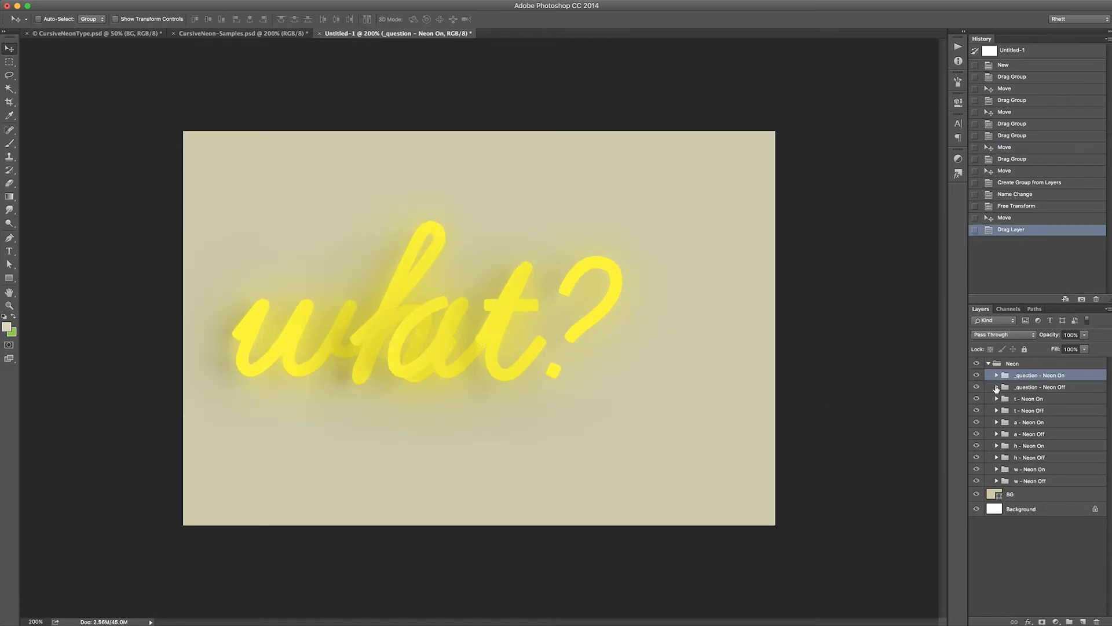
pyautogui.click(977, 375)
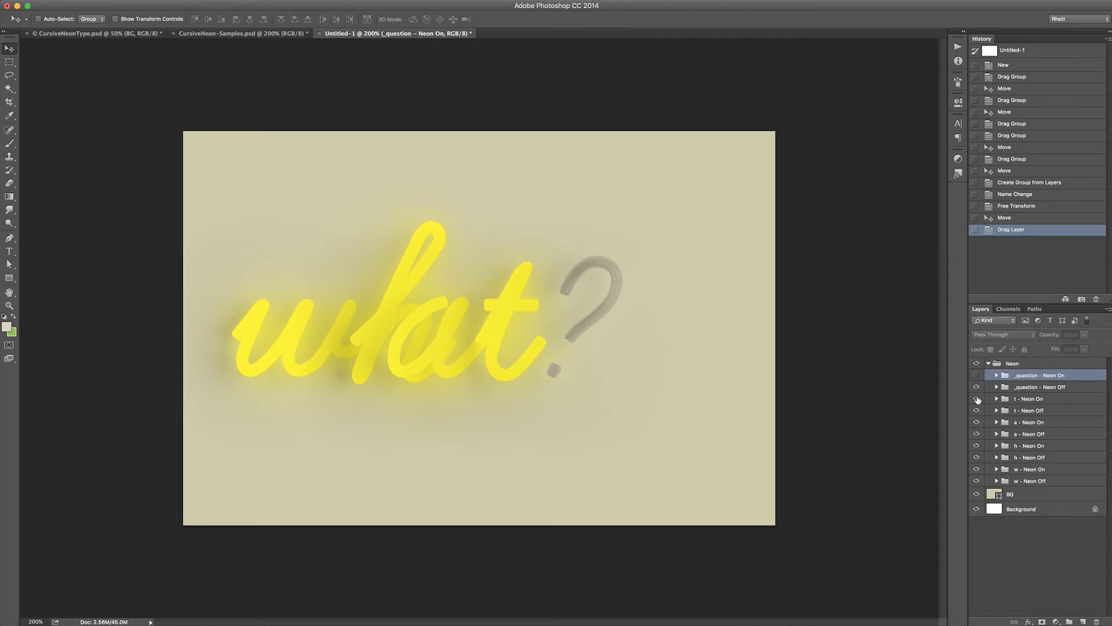
pyautogui.click(976, 399)
pyautogui.click(976, 422)
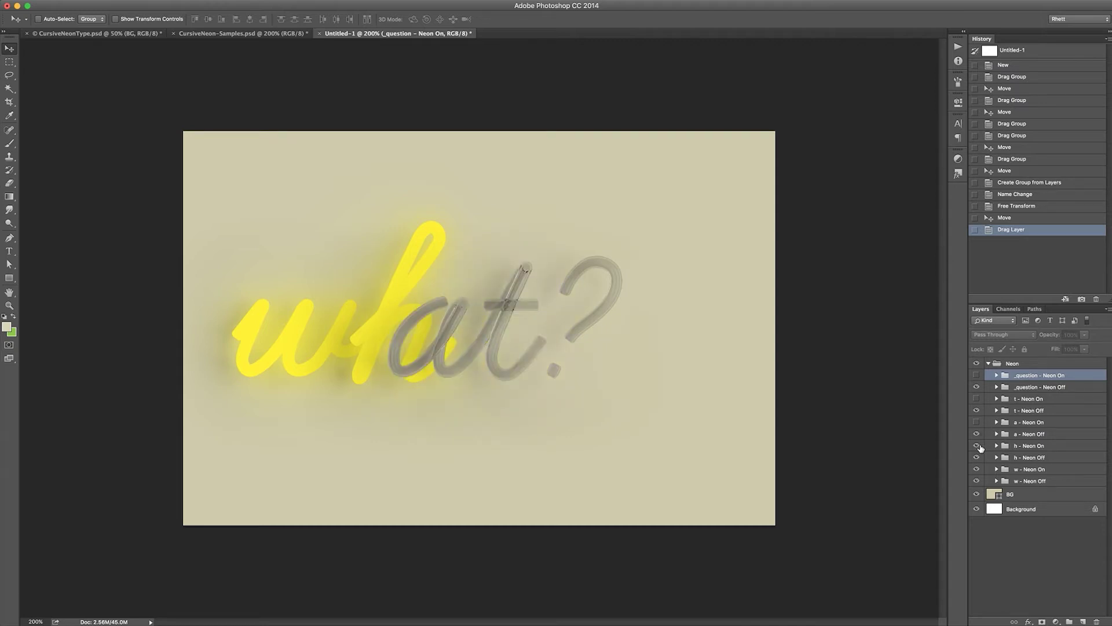
pyautogui.click(976, 446)
pyautogui.click(976, 470)
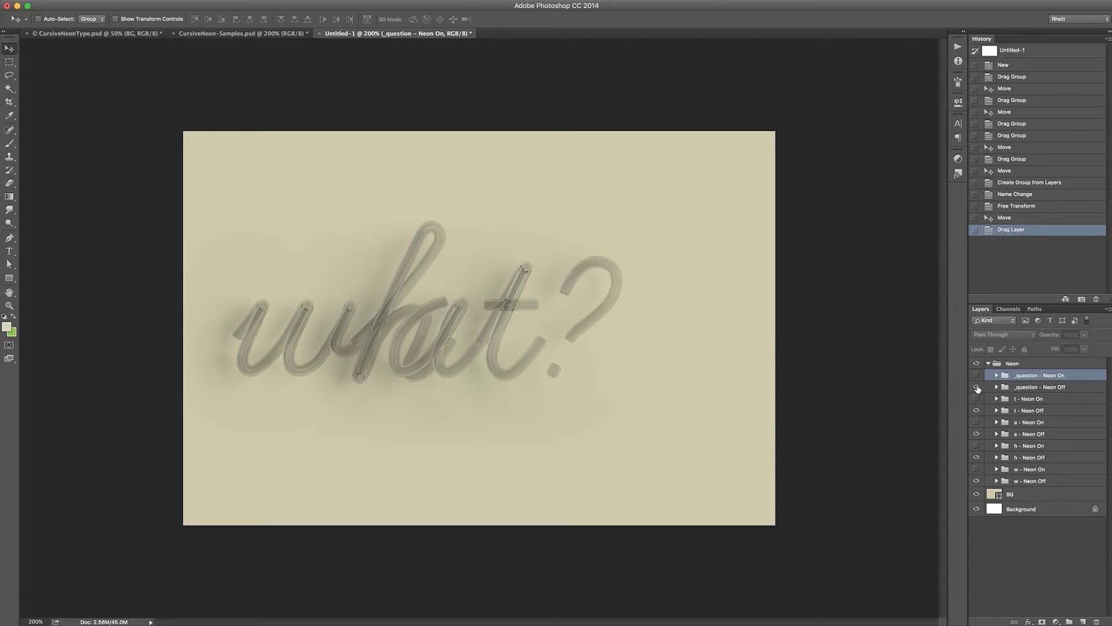
# - Hide the Neon Off groups of the question mark, t and a, leaving only the unlit w and h showing
pyautogui.click(976, 387)
pyautogui.click(977, 410)
pyautogui.click(976, 434)
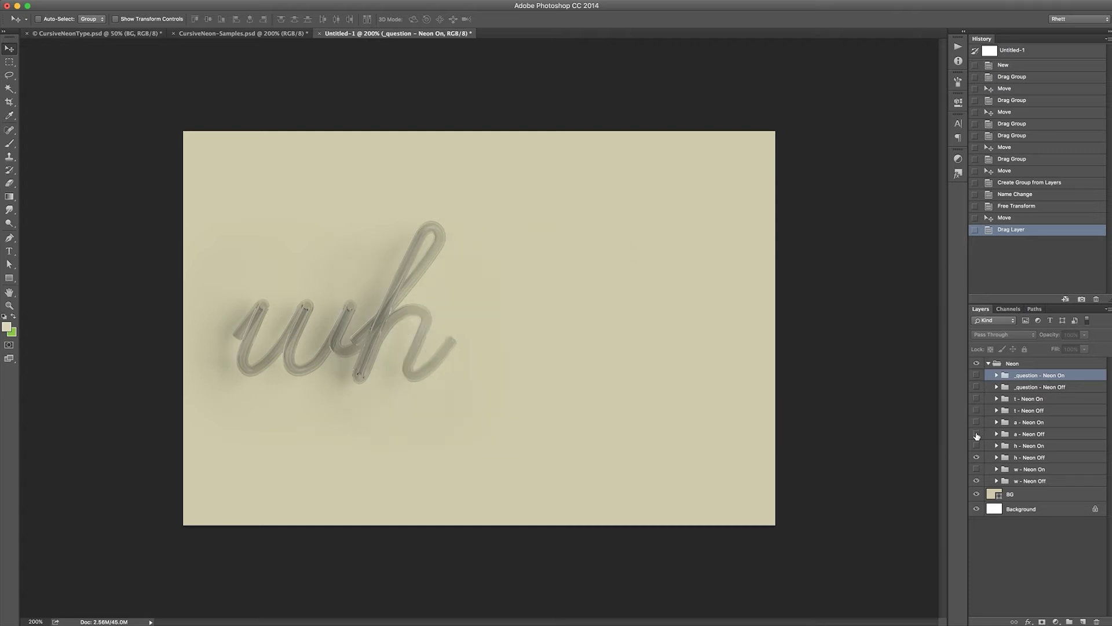
# - Select both h groups and nudge the h right and slightly up so its stem meets the end stroke of the w
pyautogui.click(1032, 459)
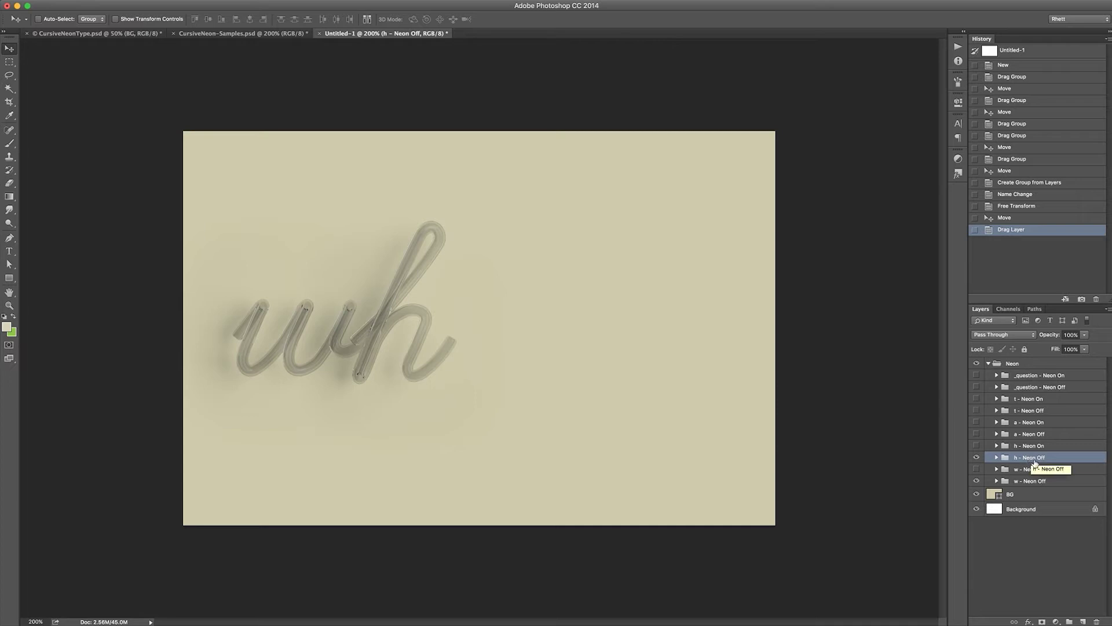
pyautogui.keyDown('shift'); pyautogui.click(1060, 446); pyautogui.keyUp('shift')
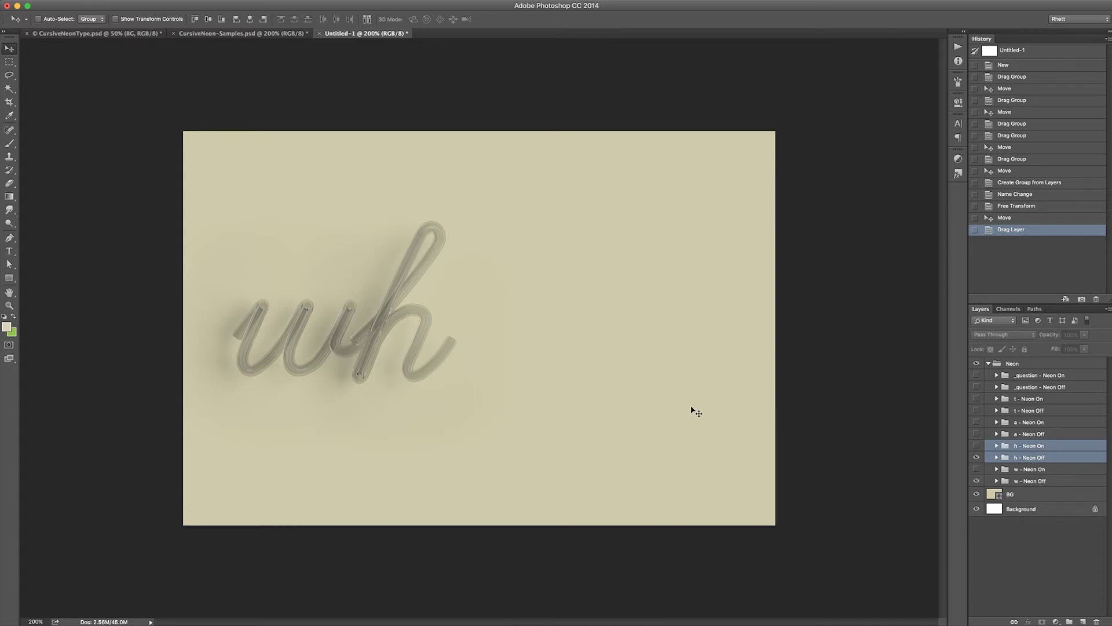
pyautogui.hotkey('shift', 'Right')
pyautogui.press('Right')
pyautogui.press('Right')
pyautogui.press('Right')
pyautogui.press('Right')
pyautogui.press('Right')
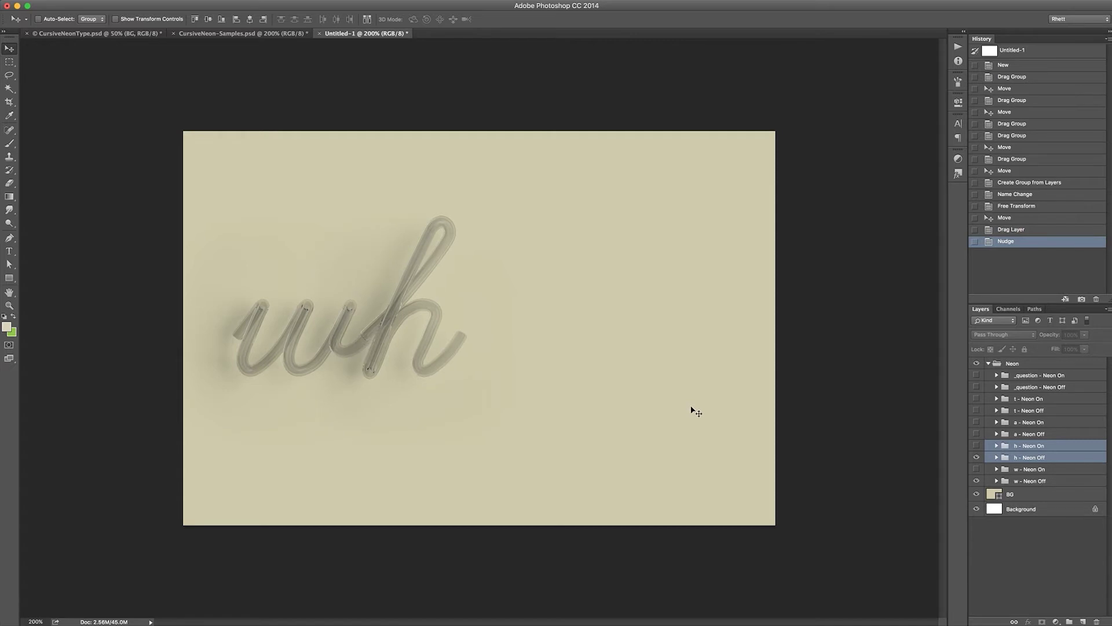
pyautogui.press('Left')
pyautogui.press('Left')
pyautogui.press('Down')
pyautogui.press('Down')
pyautogui.press('Down')
pyautogui.press('Left')
pyautogui.press('Left')
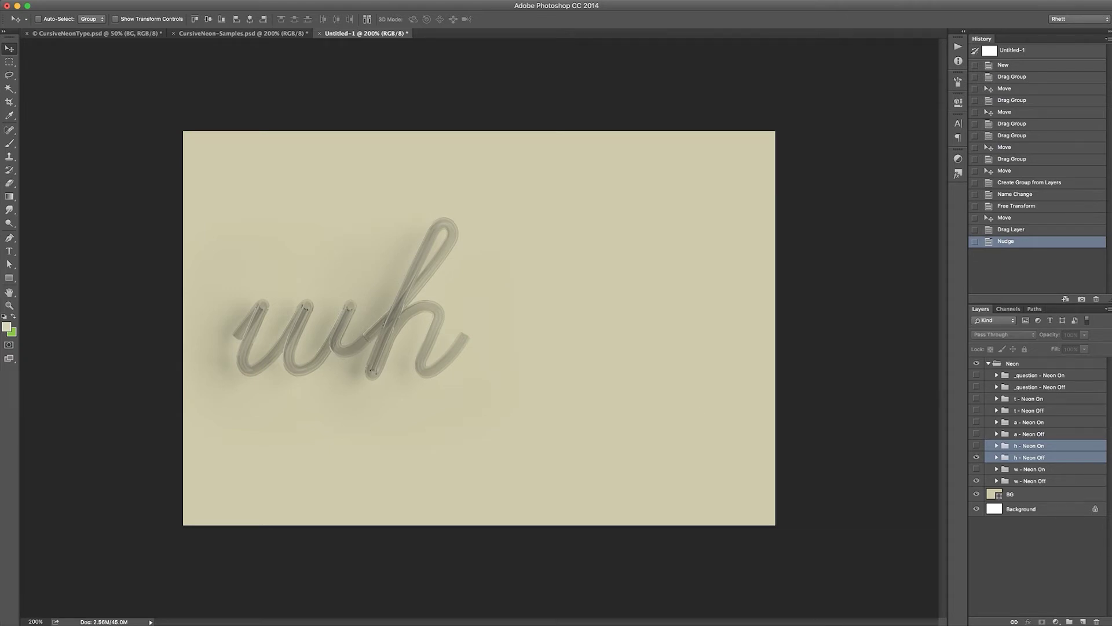
# - Show the a - Neon Off group, select both a groups and nudge the a right until it meets the end stroke of the h
pyautogui.click(1026, 433)
pyautogui.click(976, 434)
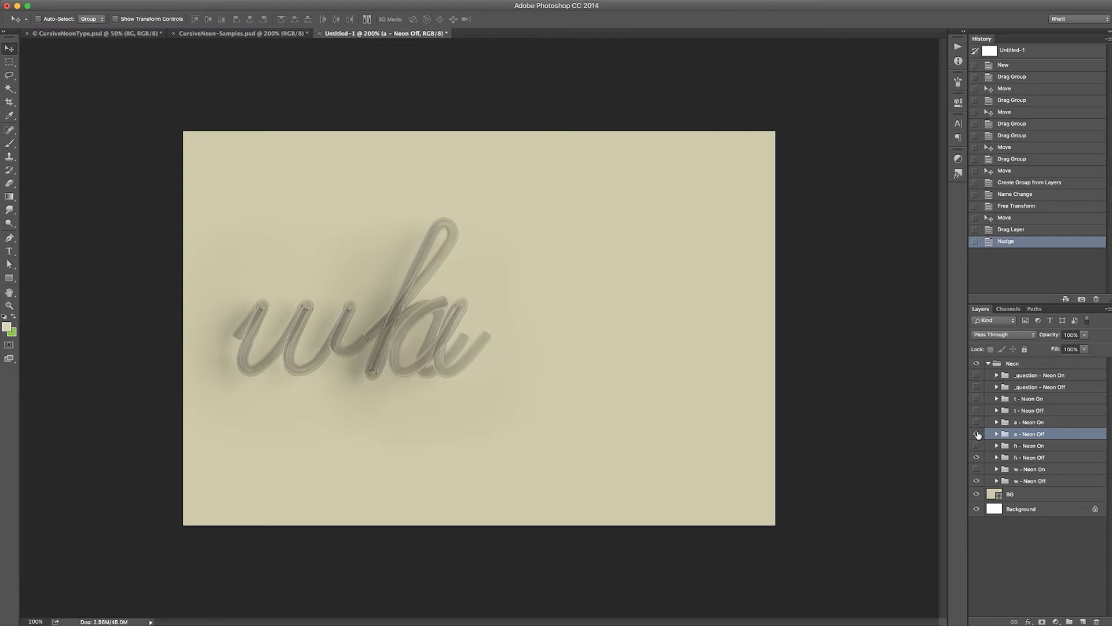
pyautogui.keyDown('shift'); pyautogui.click(1031, 424); pyautogui.keyUp('shift')
pyautogui.hotkey('shift', 'Right')
pyautogui.hotkey('shift', 'Right')
pyautogui.hotkey('shift', 'Right')
pyautogui.hotkey('shift', 'Right')
pyautogui.hotkey('shift', 'Right')
pyautogui.hotkey('shift', 'Right')
pyautogui.hotkey('shift', 'Right')
pyautogui.hotkey('shift', 'Right')
pyautogui.hotkey('shift', 'Right')
pyautogui.hotkey('shift', 'Right')
pyautogui.hotkey('shift', 'Right')
pyautogui.hotkey('shift', 'Right')
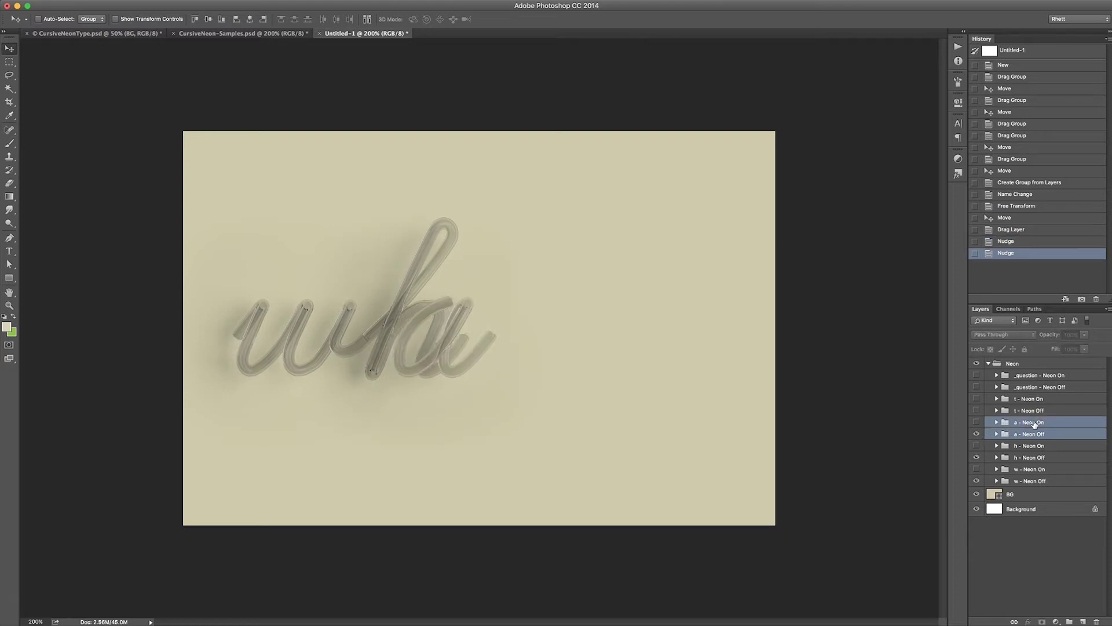
pyautogui.press('Right')
pyautogui.press('Right')
pyautogui.press('Right')
pyautogui.press('Right')
pyautogui.press('Right')
pyautogui.press('Right')
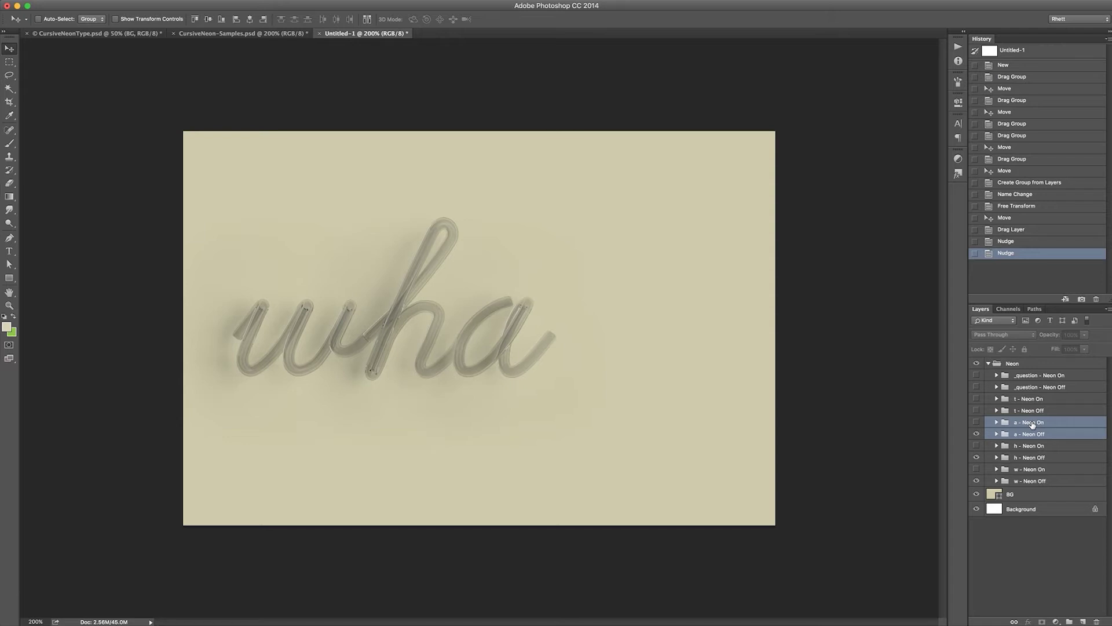
pyautogui.press('Right')
pyautogui.press('Right')
# - Show the t - Neon Off group, select both t groups and nudge the t right to meet the end stroke of the a
pyautogui.click(1033, 411)
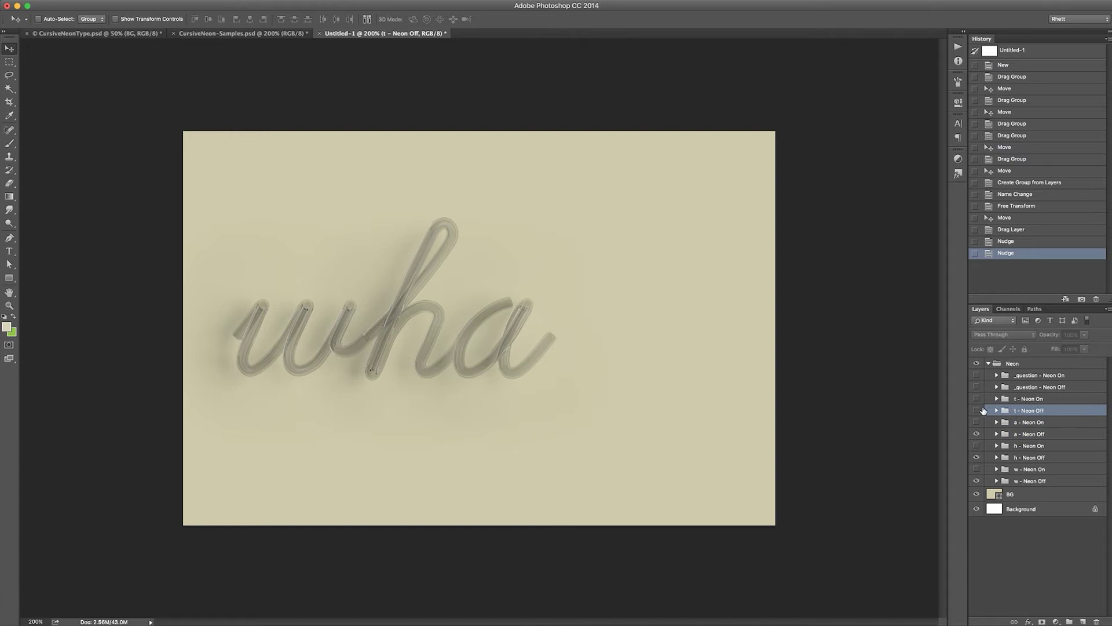
pyautogui.click(977, 410)
pyautogui.keyDown('shift'); pyautogui.click(1025, 400); pyautogui.keyUp('shift')
pyautogui.hotkey('shift', 'Right')
pyautogui.hotkey('shift', 'Right')
pyautogui.hotkey('shift', 'Right')
pyautogui.hotkey('shift', 'Right')
pyautogui.hotkey('shift', 'Right')
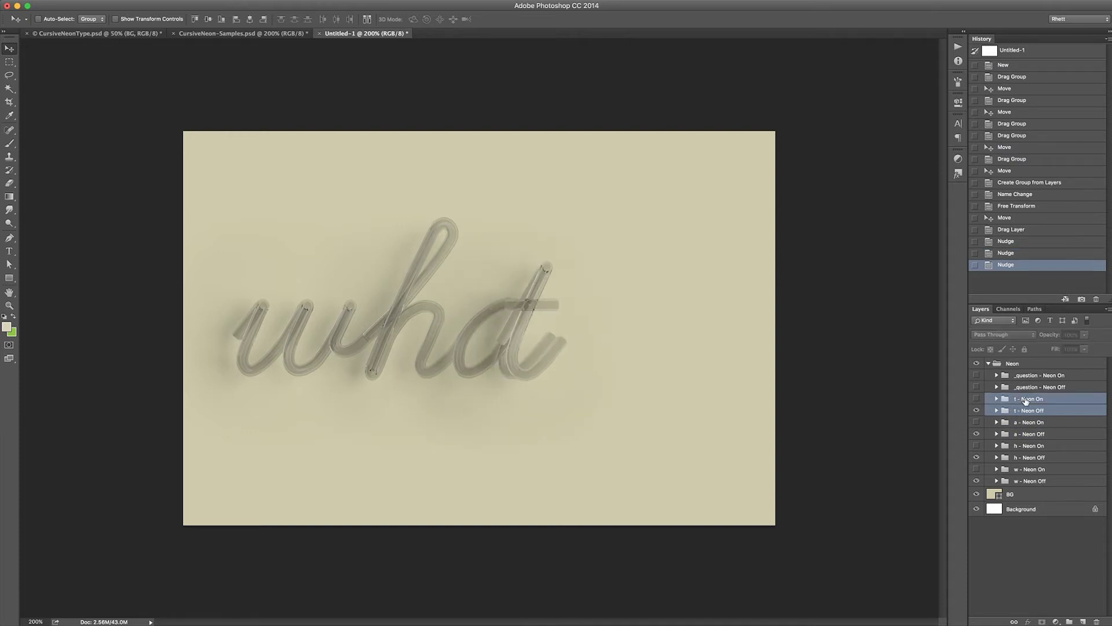
pyautogui.hotkey('shift', 'Right')
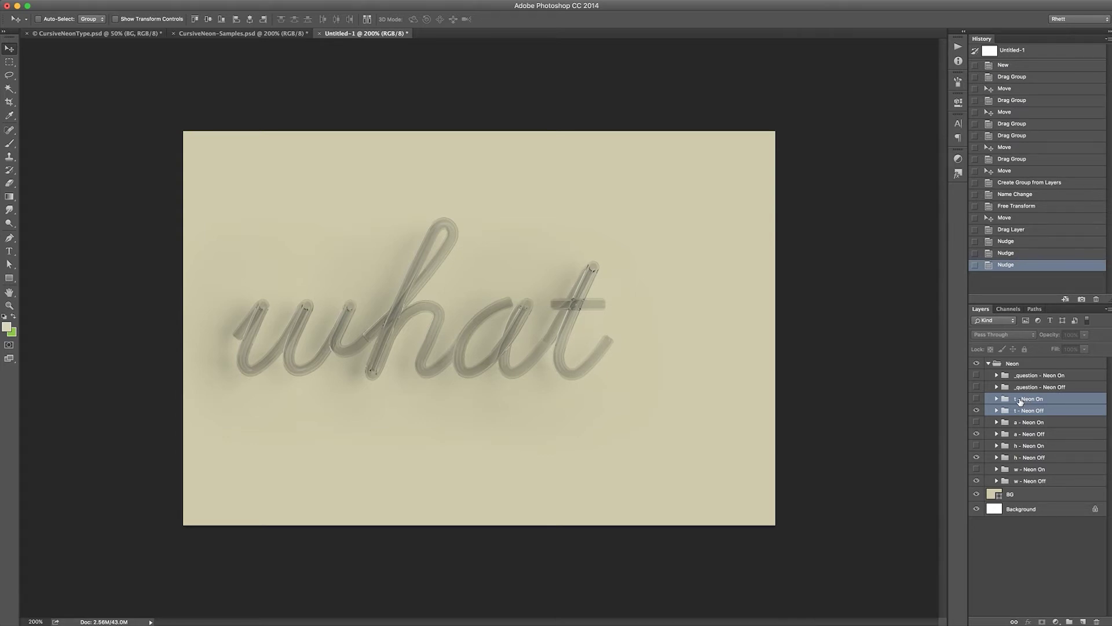
# - Show the _question - Neon Off group, select both question mark groups and nudge the question mark right, clear of the t
pyautogui.click(1031, 387)
pyautogui.click(977, 387)
pyautogui.keyDown('shift'); pyautogui.click(1026, 377); pyautogui.keyUp('shift')
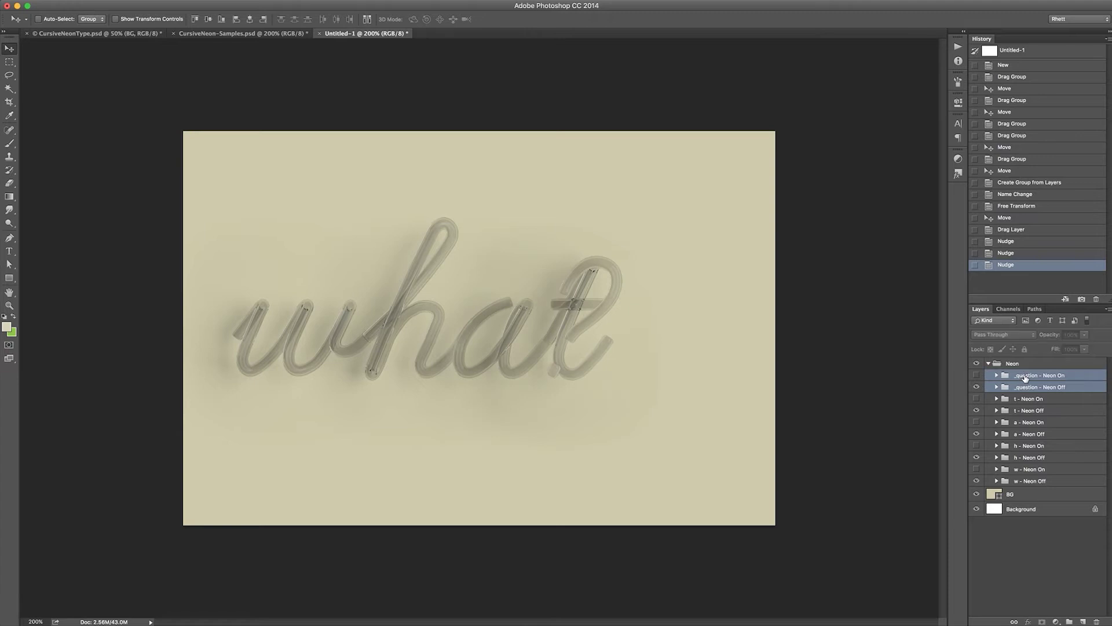
pyautogui.hotkey('shift', 'Right')
pyautogui.hotkey('shift', 'Right')
pyautogui.hotkey('shift', 'Right')
pyautogui.hotkey('shift', 'Right')
pyautogui.hotkey('shift', 'Right')
pyautogui.hotkey('shift', 'Right')
pyautogui.hotkey('shift', 'Right')
pyautogui.hotkey('shift', 'Right')
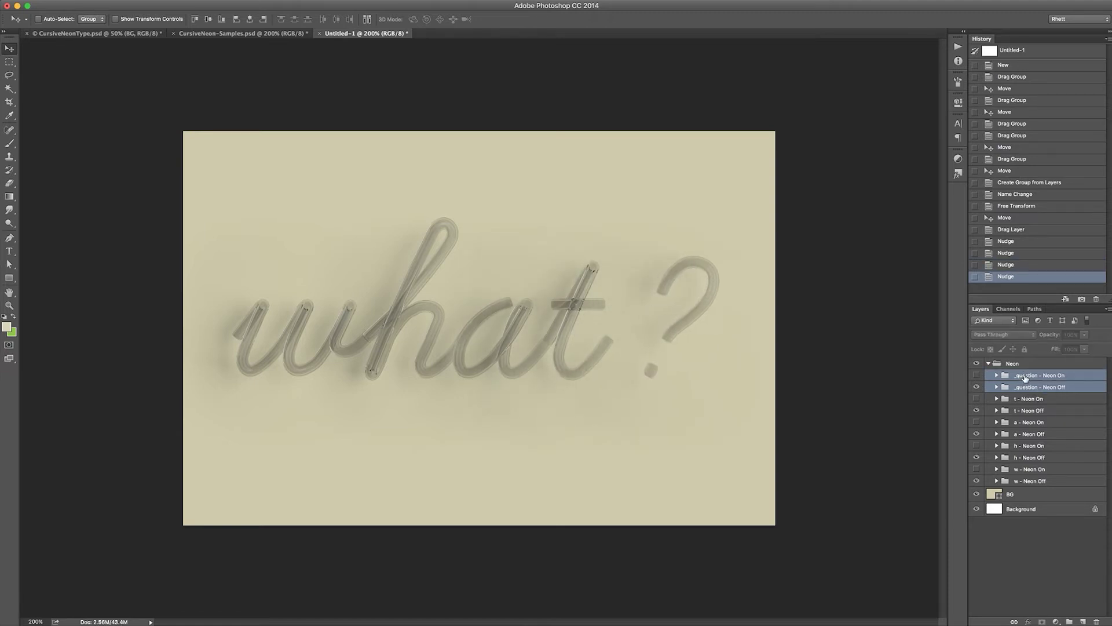
# - Nudge the whole Neon group slightly right and down to center the word on the canvas
pyautogui.click(1025, 378)
pyautogui.click(1018, 365)
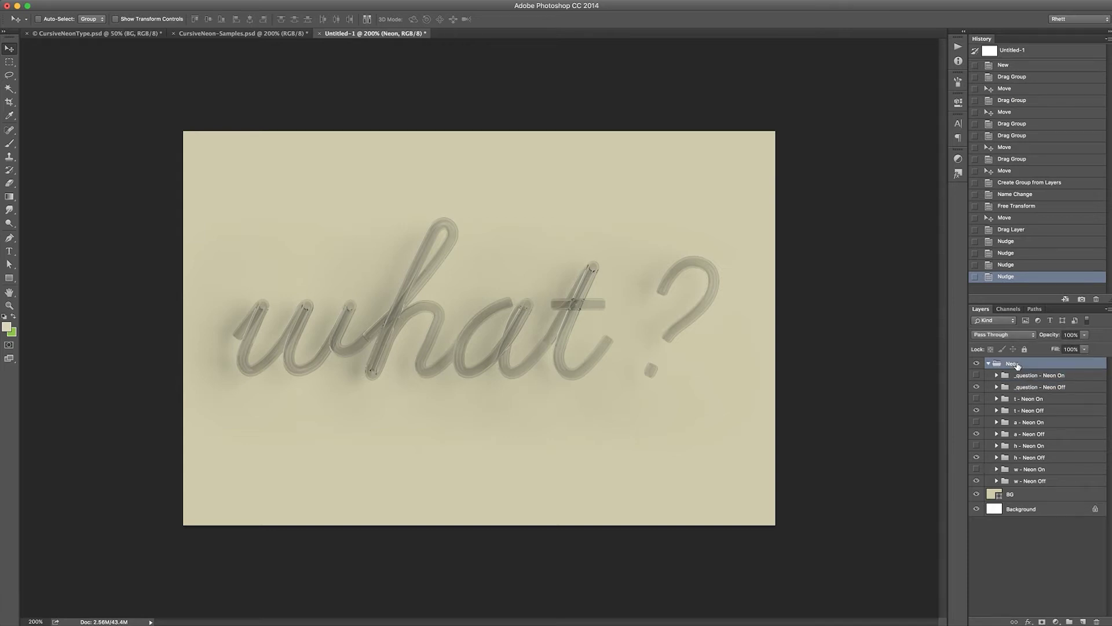
pyautogui.hotkey('shift', 'Right')
pyautogui.hotkey('shift', 'Down')
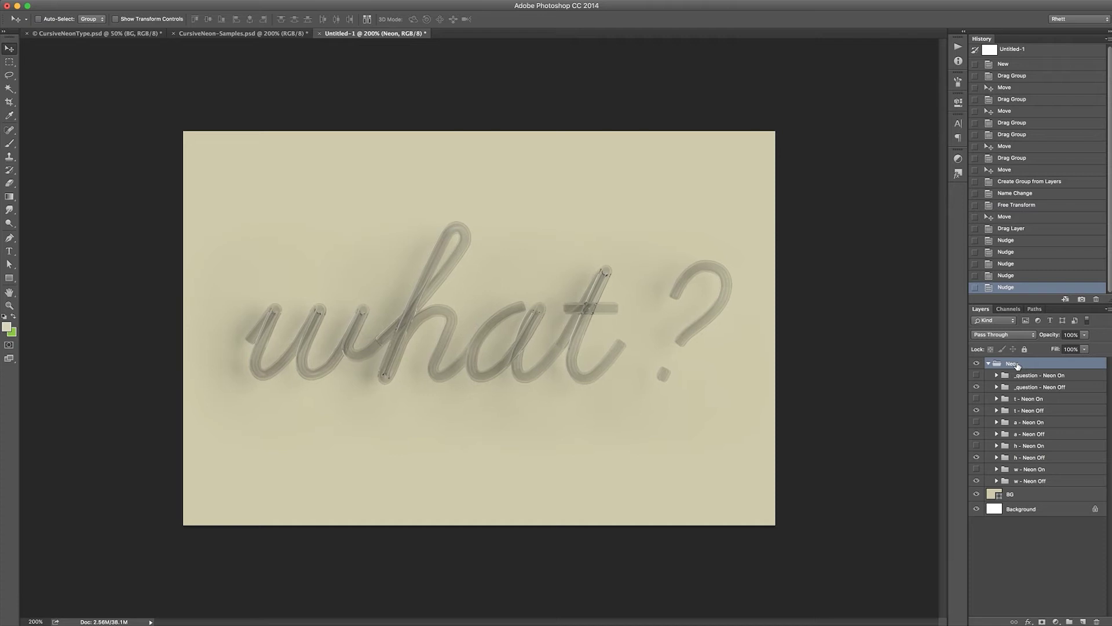
pyautogui.press('super+minus')
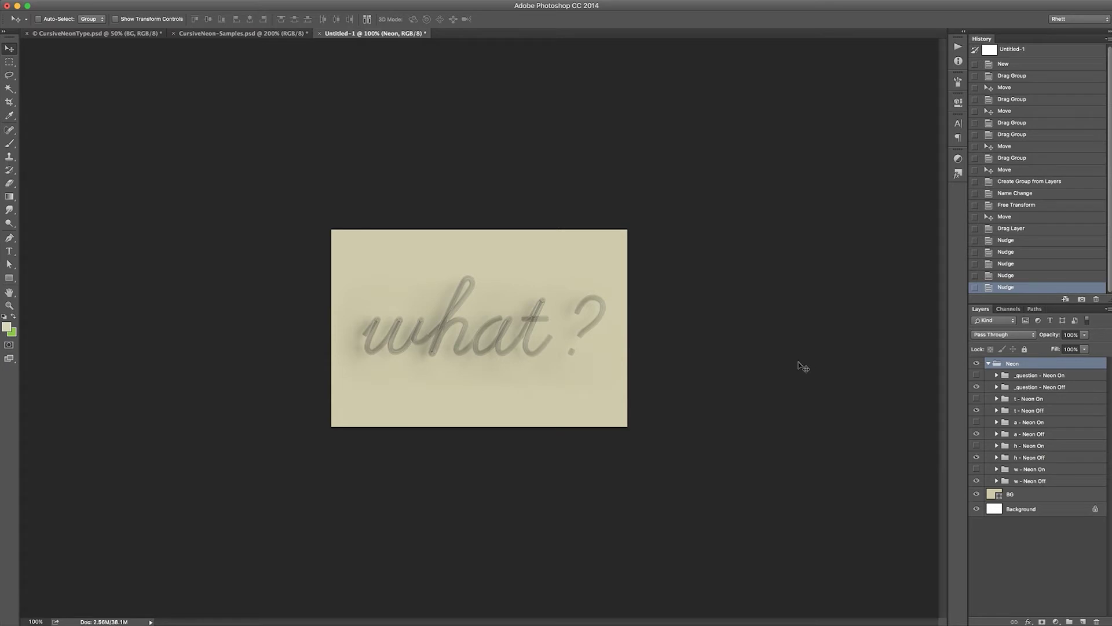
pyautogui.press('super')
pyautogui.press('super+equal')
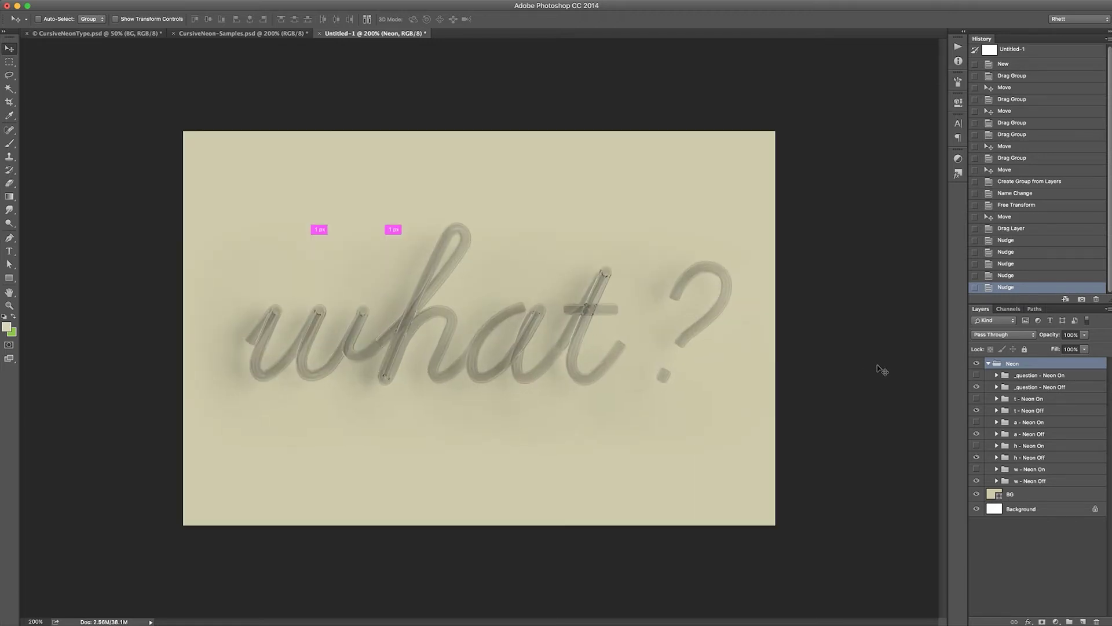
# - Create a group named Shadows and place it inside the Neon group, directly below w - Neon Off
pyautogui.click(1069, 620)
pyautogui.doubleClick(1015, 364)
pyautogui.write('Shadow')
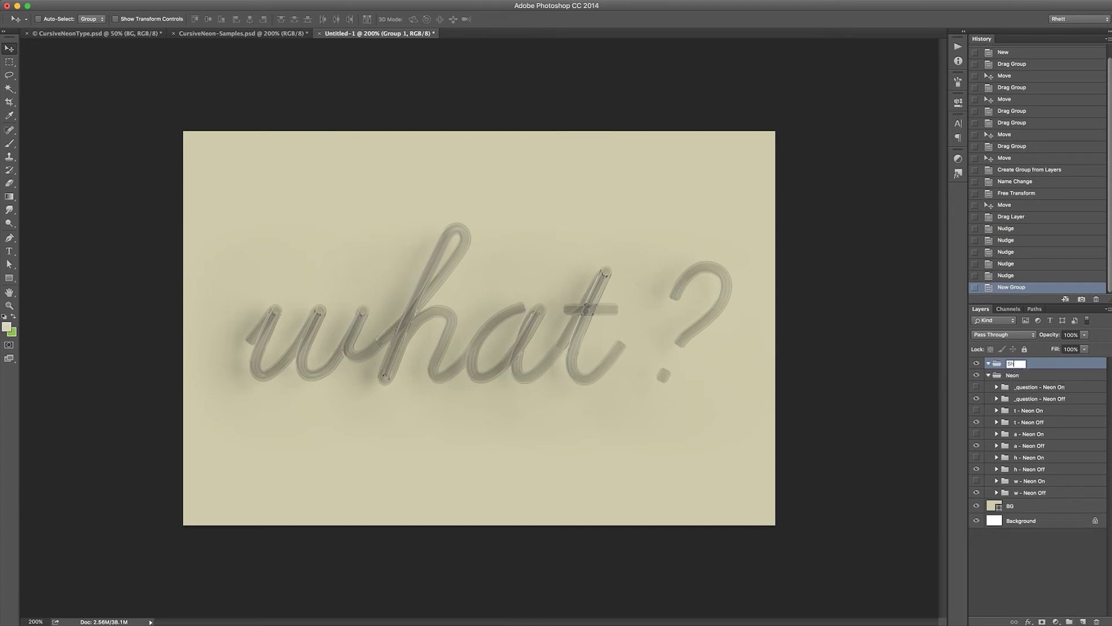
pyautogui.press('Return')
pyautogui.moveTo(1024, 363); pyautogui.dragTo(1032, 500)
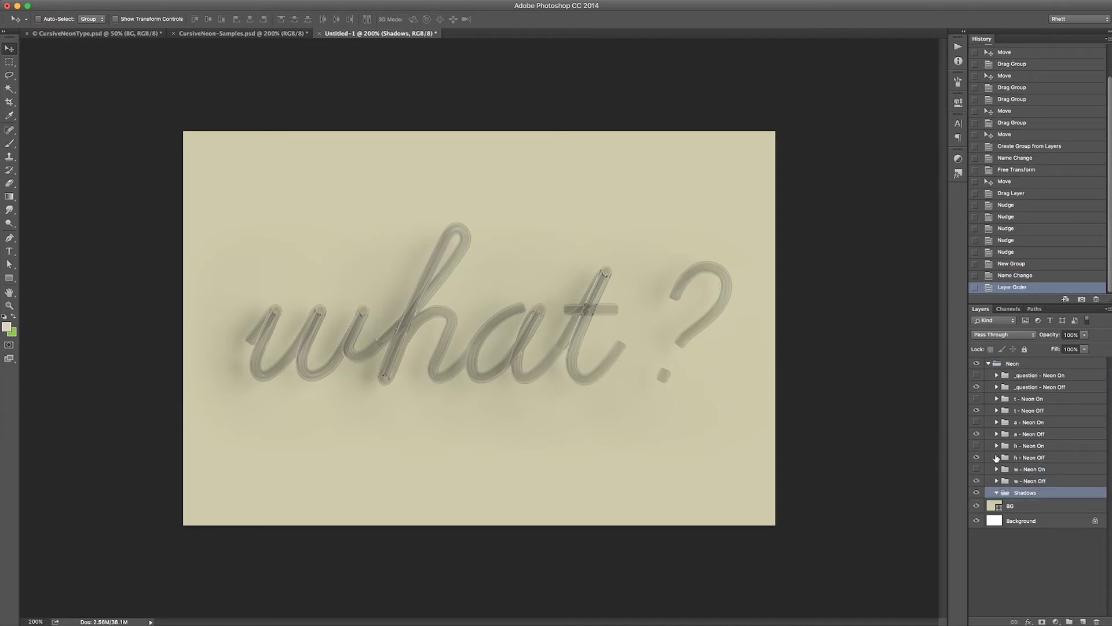
# - Examine the h - Neon Off group by toggling the visibility of its Character and Shadow layers
pyautogui.click(997, 457)
pyautogui.click(1033, 489)
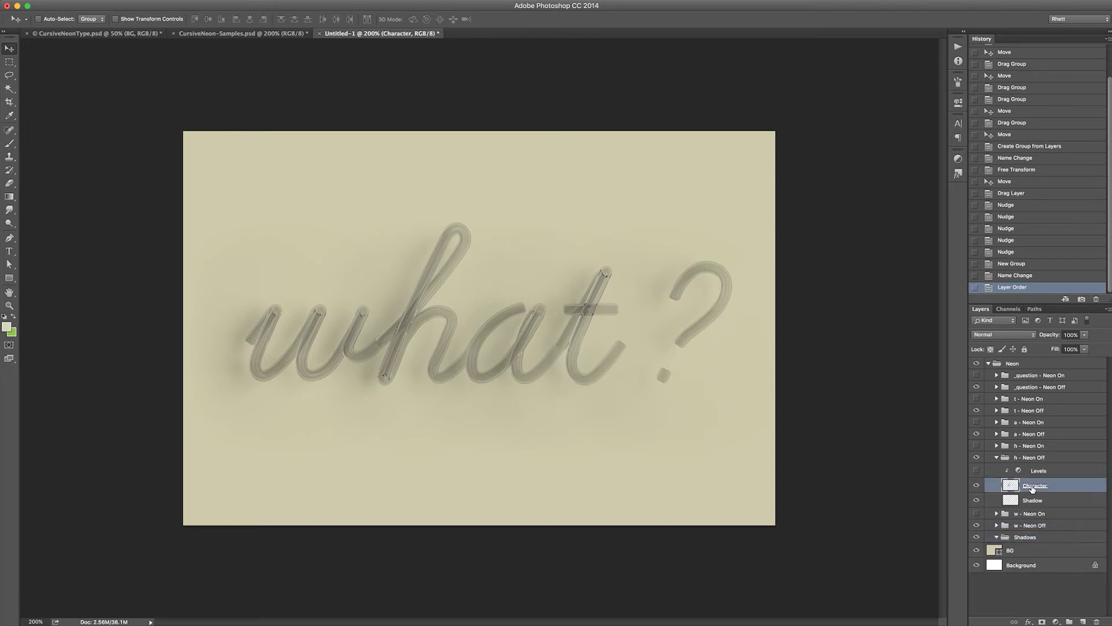
pyautogui.click(977, 485)
pyautogui.click(976, 485)
pyautogui.click(977, 485)
pyautogui.click(976, 486)
pyautogui.click(976, 500)
pyautogui.click(976, 500)
pyautogui.click(976, 500)
pyautogui.click(976, 499)
pyautogui.click(977, 500)
pyautogui.click(977, 500)
pyautogui.click(997, 457)
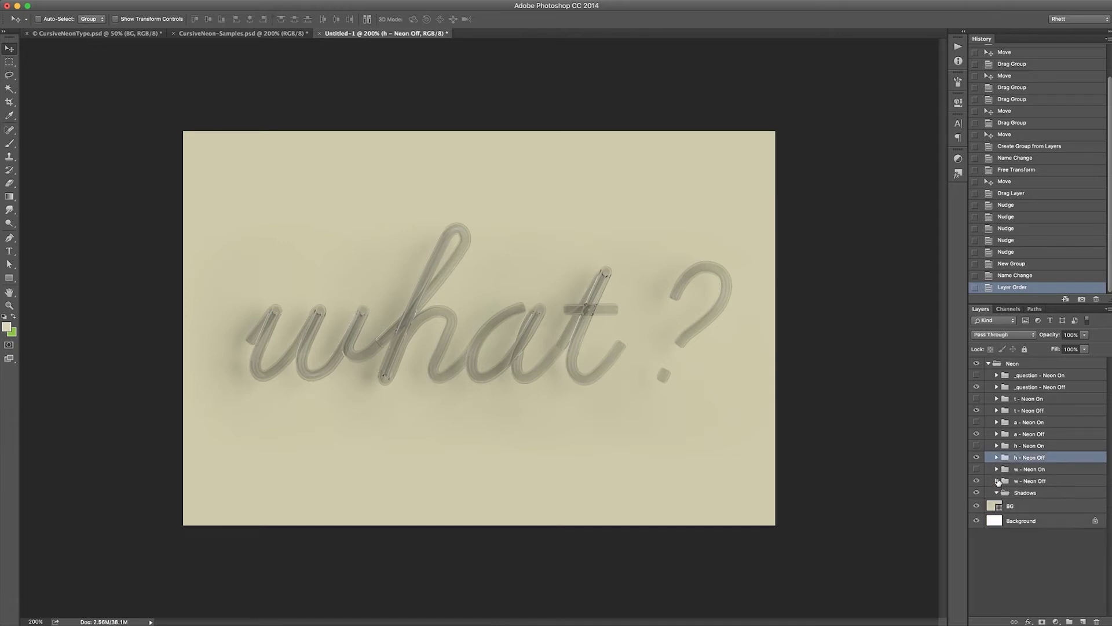
# - Transfer the Shadow layers of the w and h Neon Off groups into the Shadows group
pyautogui.click(997, 481)
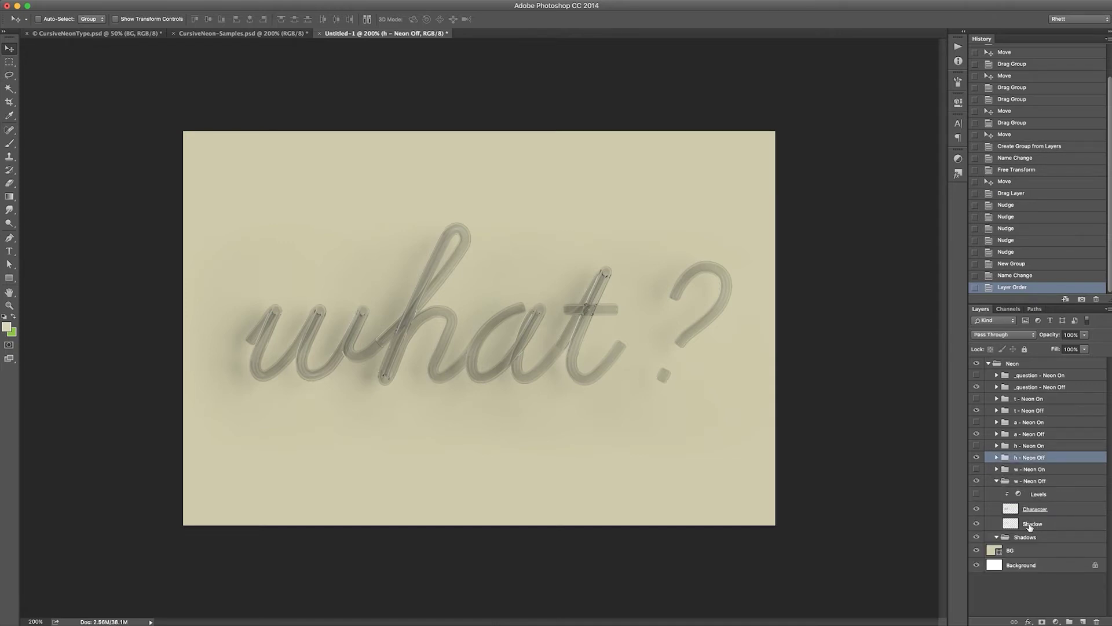
pyautogui.moveTo(1031, 524); pyautogui.dragTo(1028, 538)
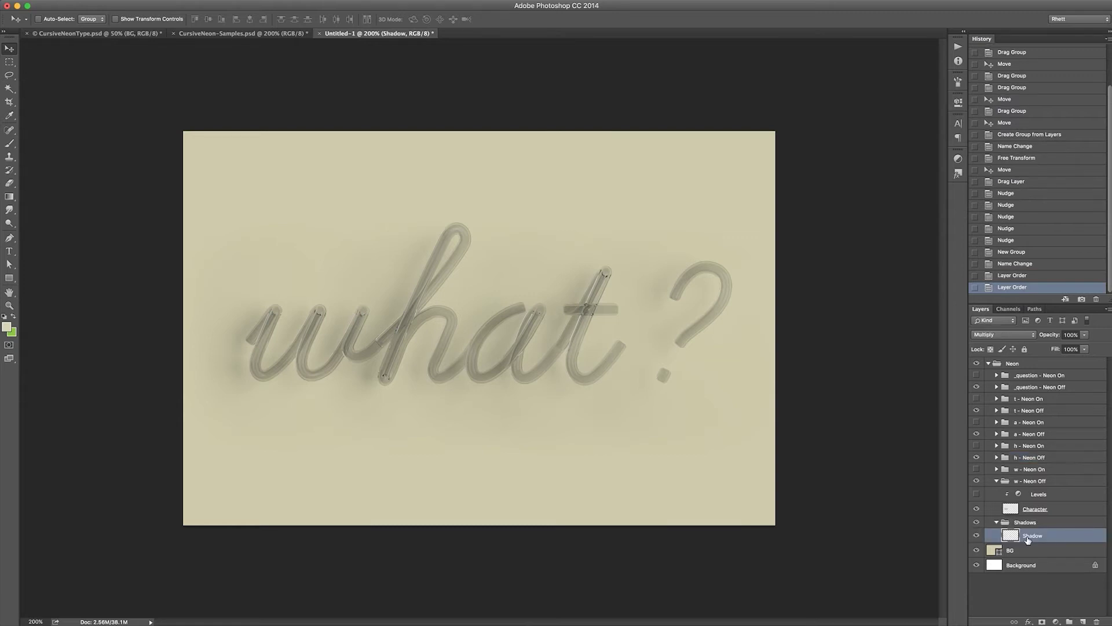
pyautogui.click(997, 481)
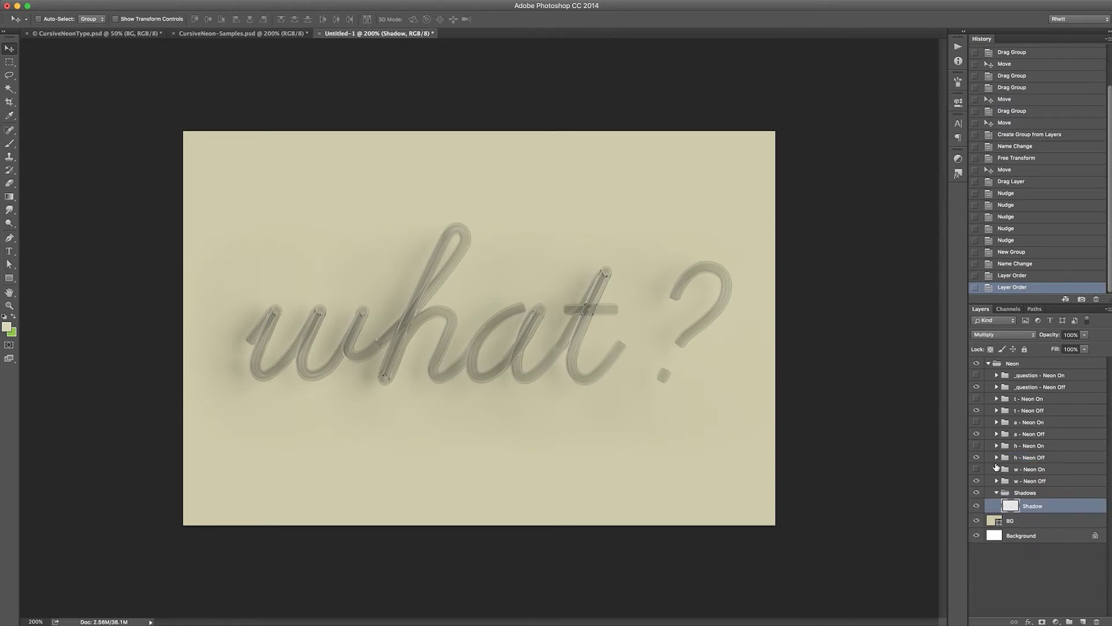
pyautogui.click(996, 459)
pyautogui.moveTo(1023, 503); pyautogui.dragTo(1023, 538)
pyautogui.click(996, 457)
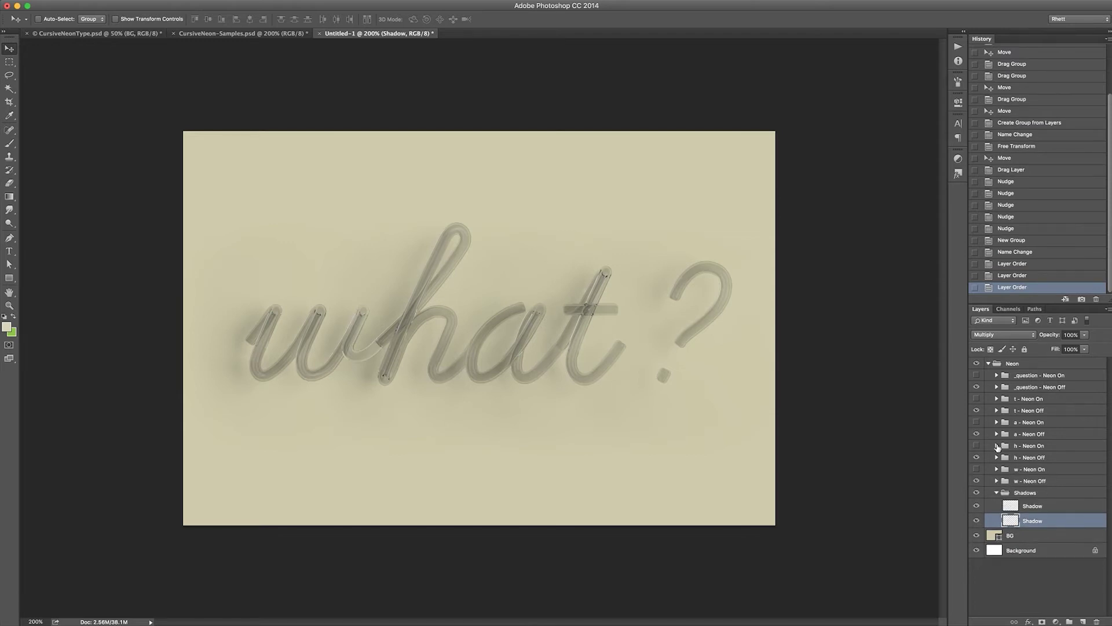
# - Transfer the Shadow layers of the a, t and question mark Neon Off groups into the Shadows group and collapse it
pyautogui.click(996, 434)
pyautogui.moveTo(1019, 477); pyautogui.dragTo(1021, 541)
pyautogui.click(997, 434)
pyautogui.click(997, 410)
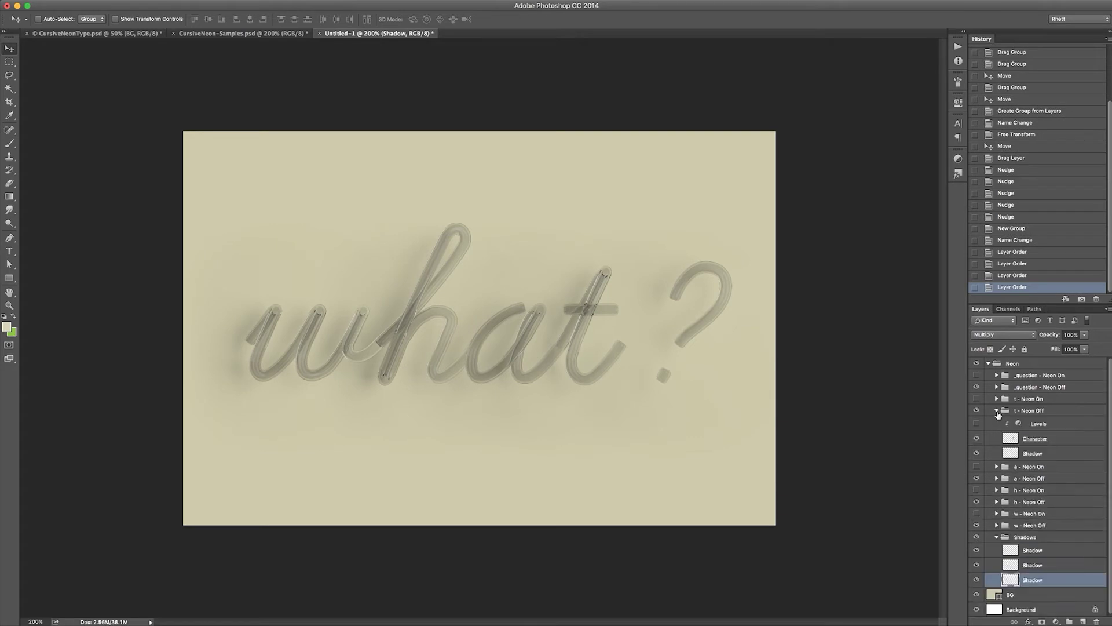
pyautogui.moveTo(1025, 453); pyautogui.dragTo(1022, 541)
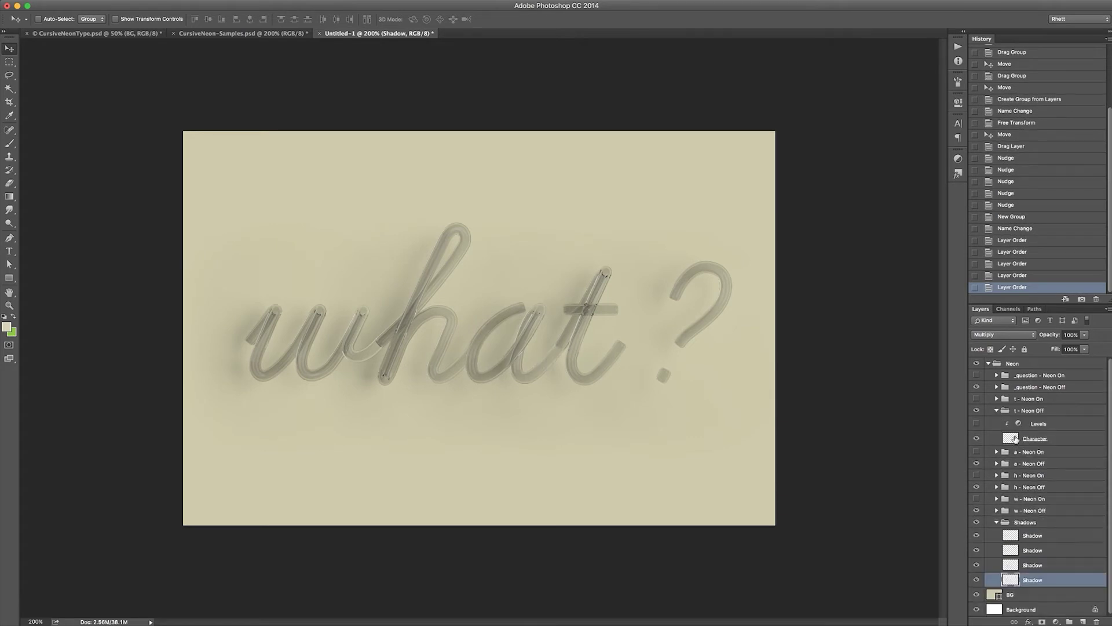
pyautogui.click(997, 410)
pyautogui.click(997, 387)
pyautogui.moveTo(1030, 432); pyautogui.dragTo(1031, 539)
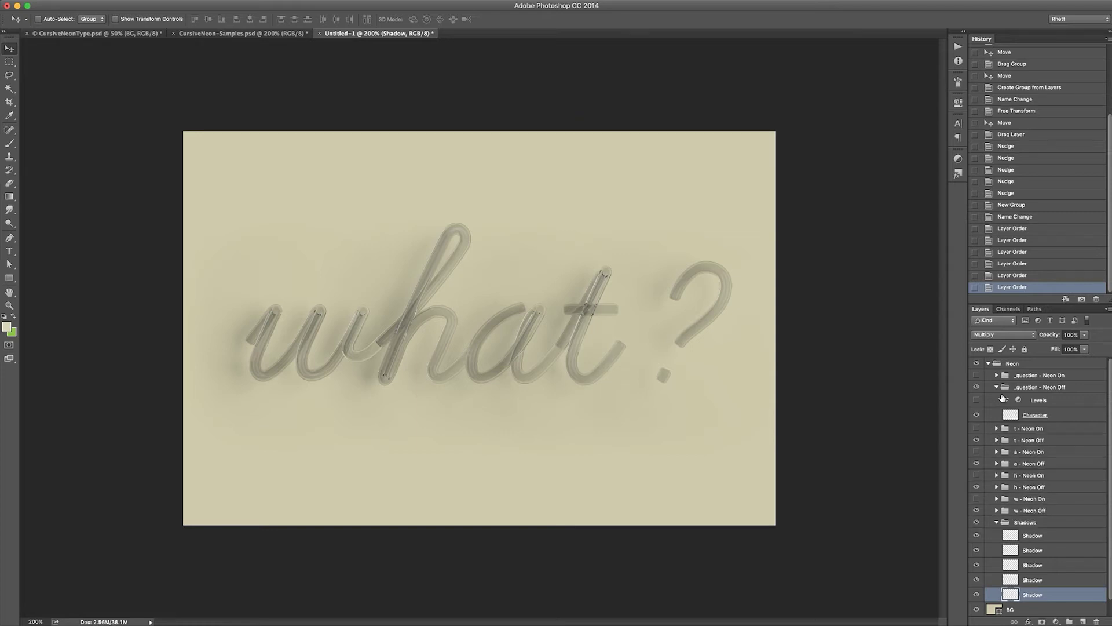
pyautogui.click(997, 387)
pyautogui.click(997, 492)
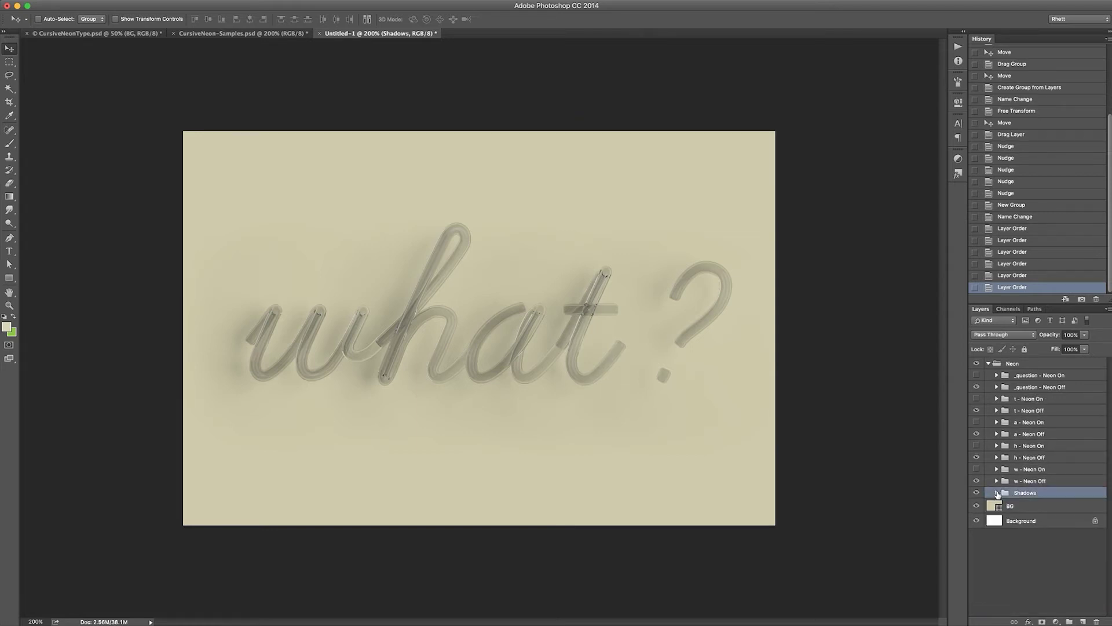
# - Compare the word with and without the Shadows group, and inspect the layers inside w - Neon Off
pyautogui.click(977, 492)
pyautogui.click(976, 492)
pyautogui.click(977, 493)
pyautogui.click(976, 493)
pyautogui.click(1023, 481)
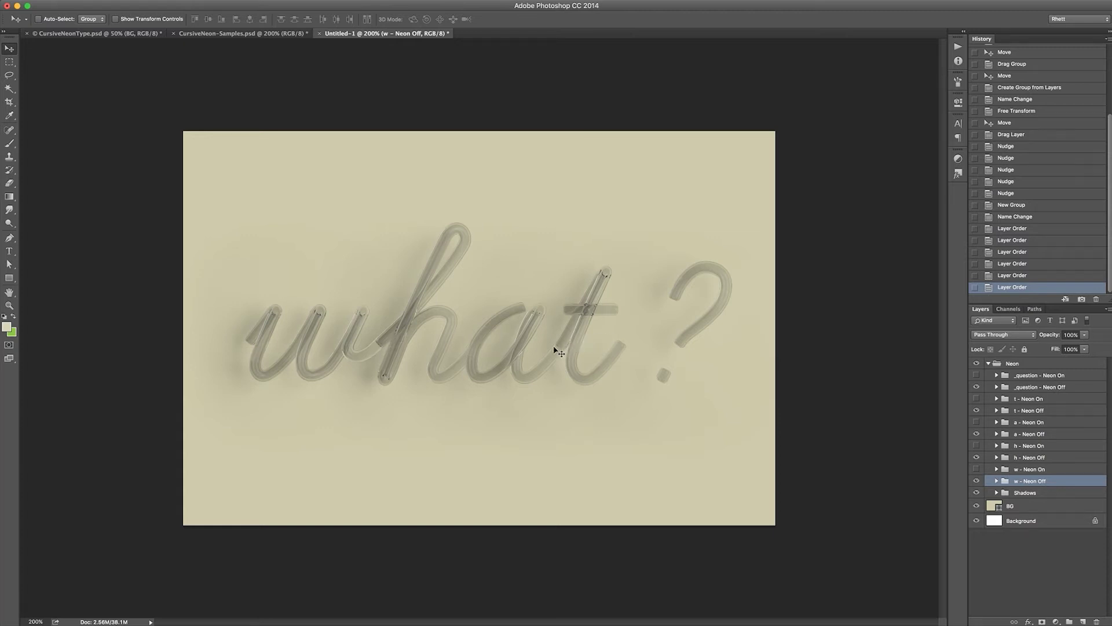
pyautogui.click(997, 481)
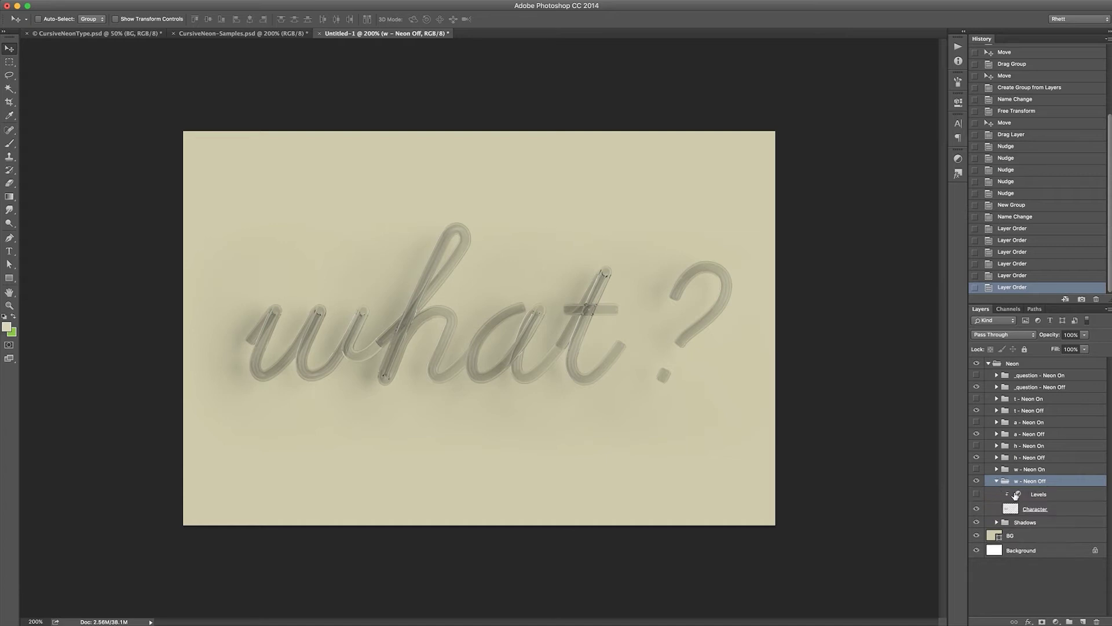
pyautogui.click(1036, 510)
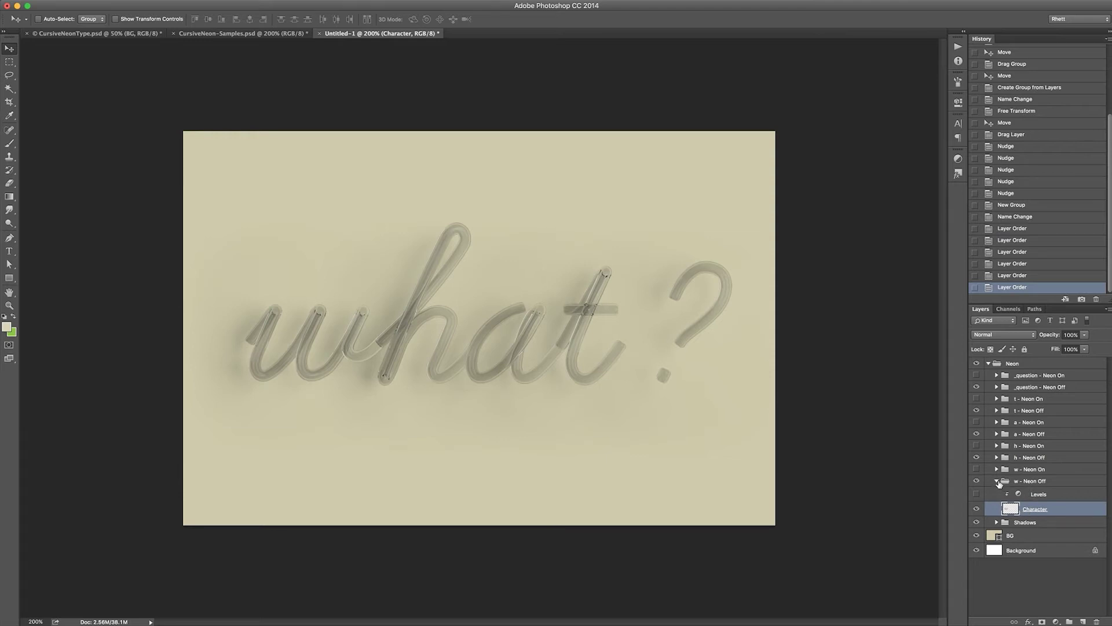
pyautogui.click(997, 481)
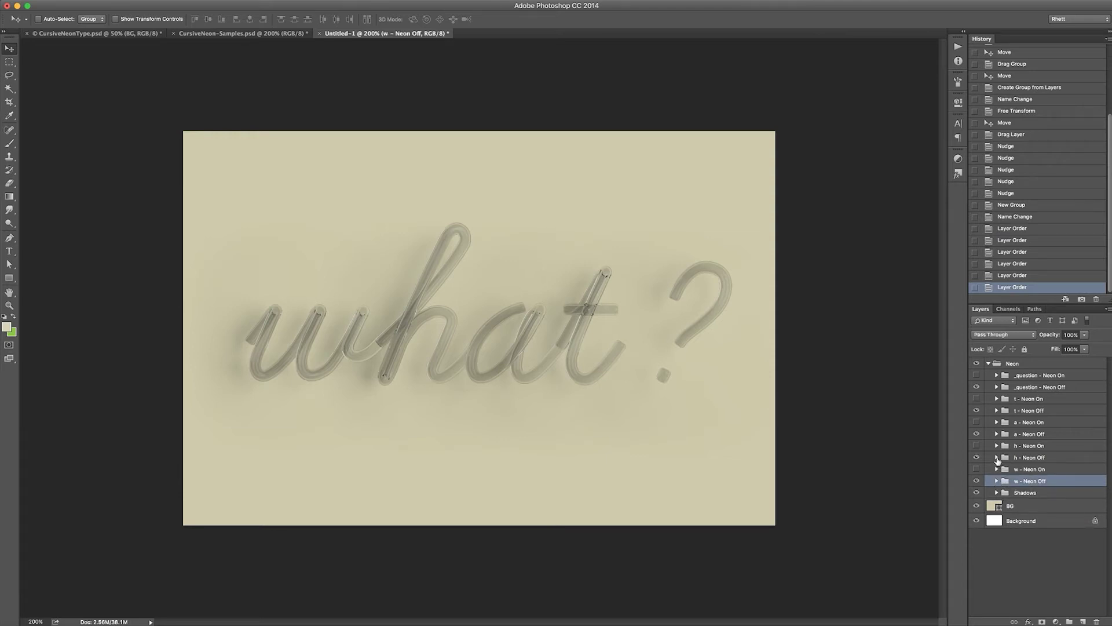
# - Add a layer mask to the Character layer in the h - Neon Off group
pyautogui.click(997, 457)
pyautogui.click(1025, 457)
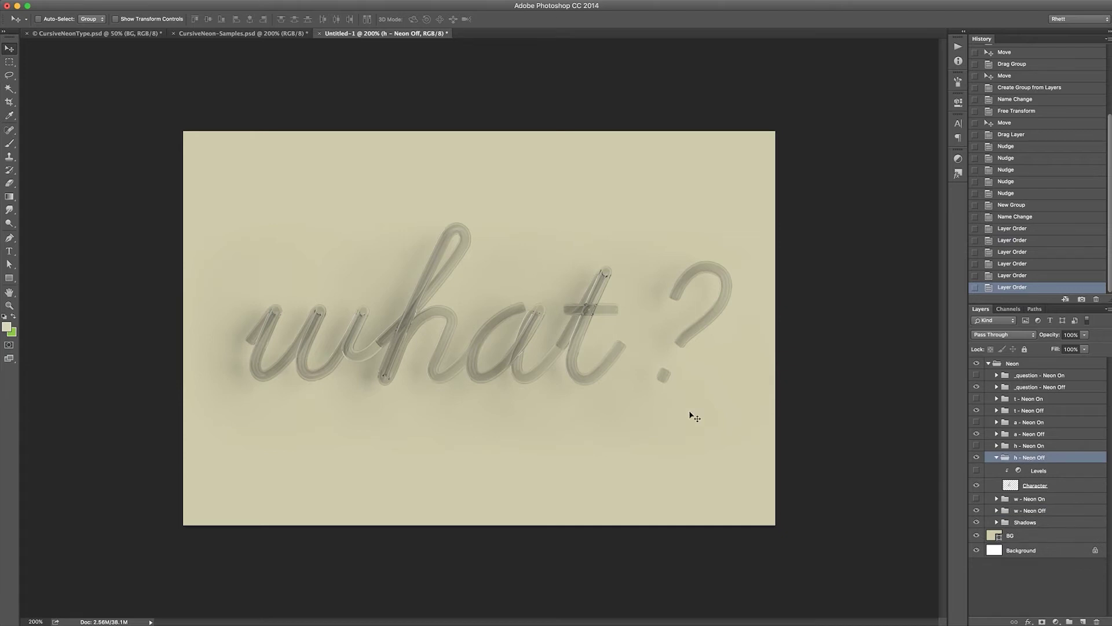
pyautogui.hotkey('ctrl', '+')
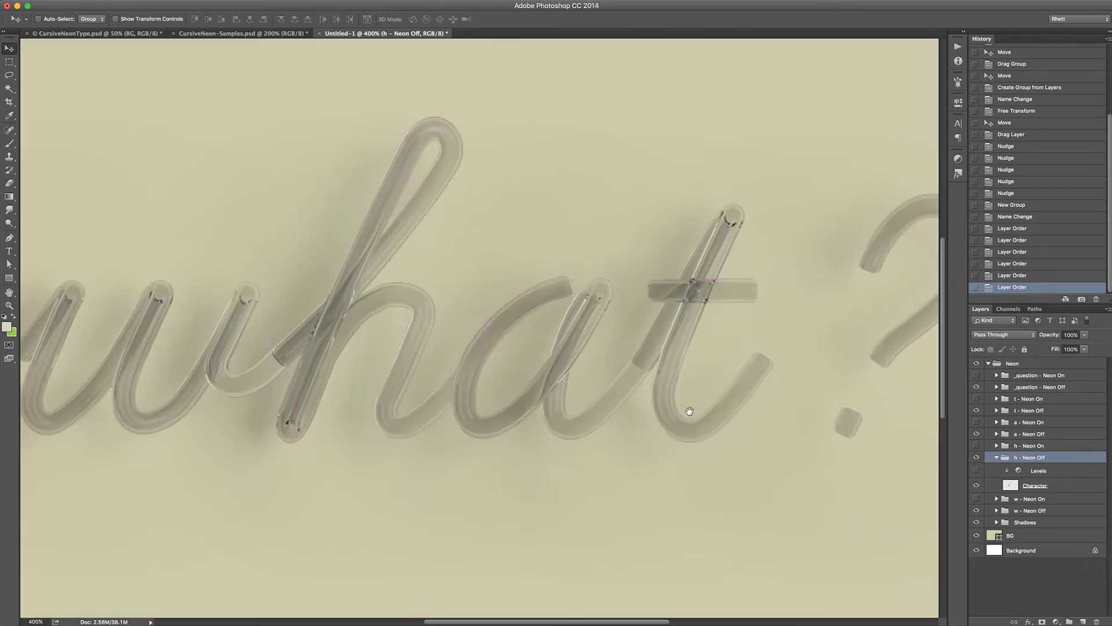
pyautogui.moveTo(446, 377); pyautogui.dragTo(661, 373)
pyautogui.hotkey('ctrl', '+')
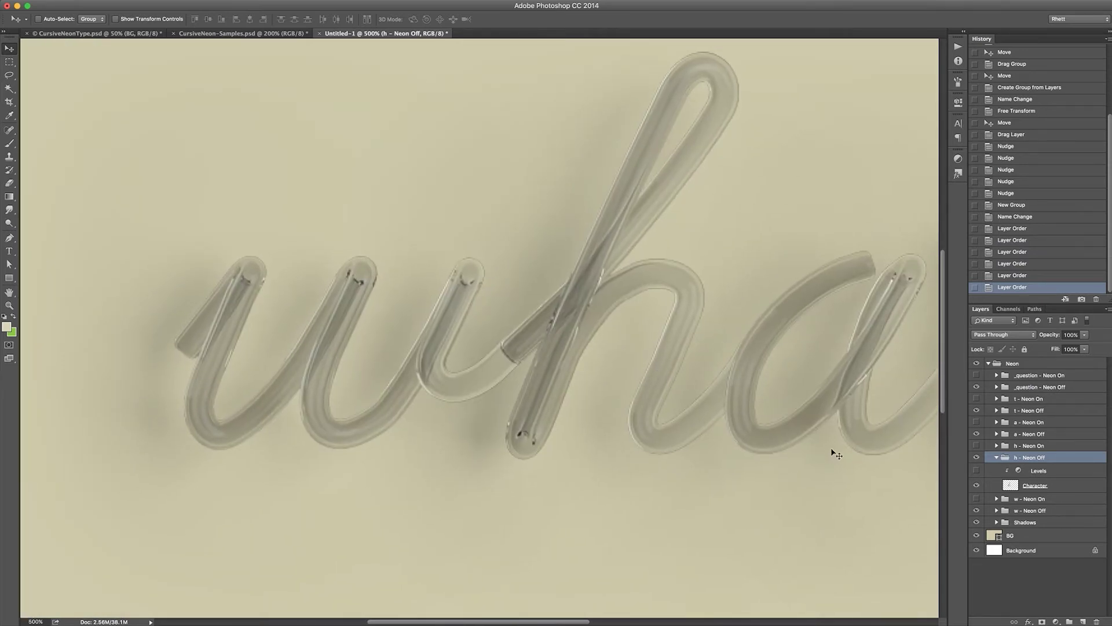
pyautogui.click(1036, 489)
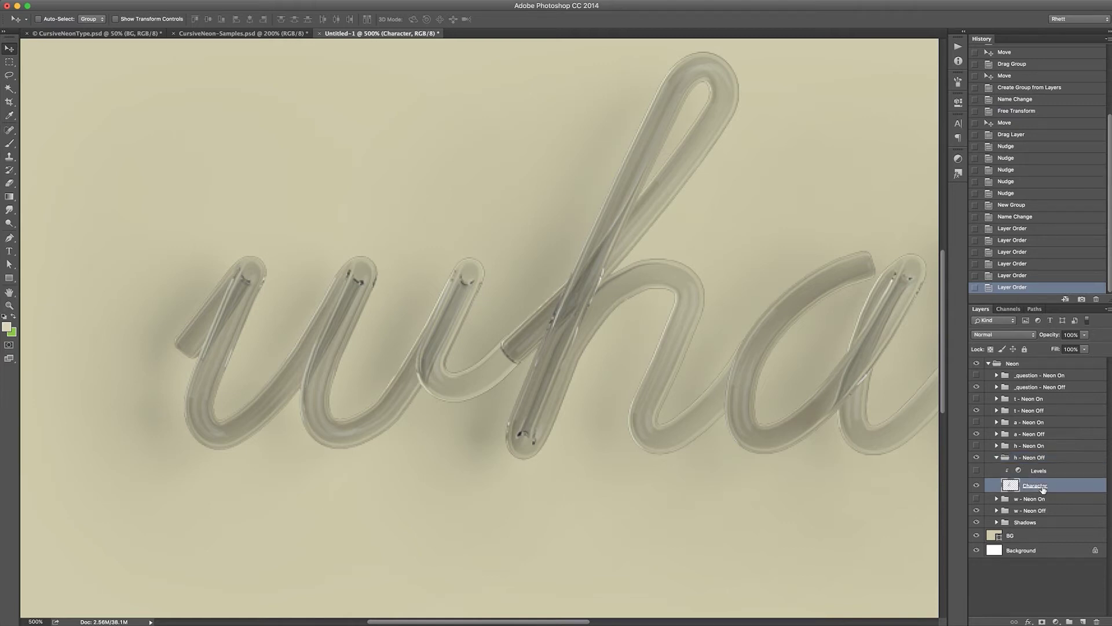
pyautogui.click(1042, 620)
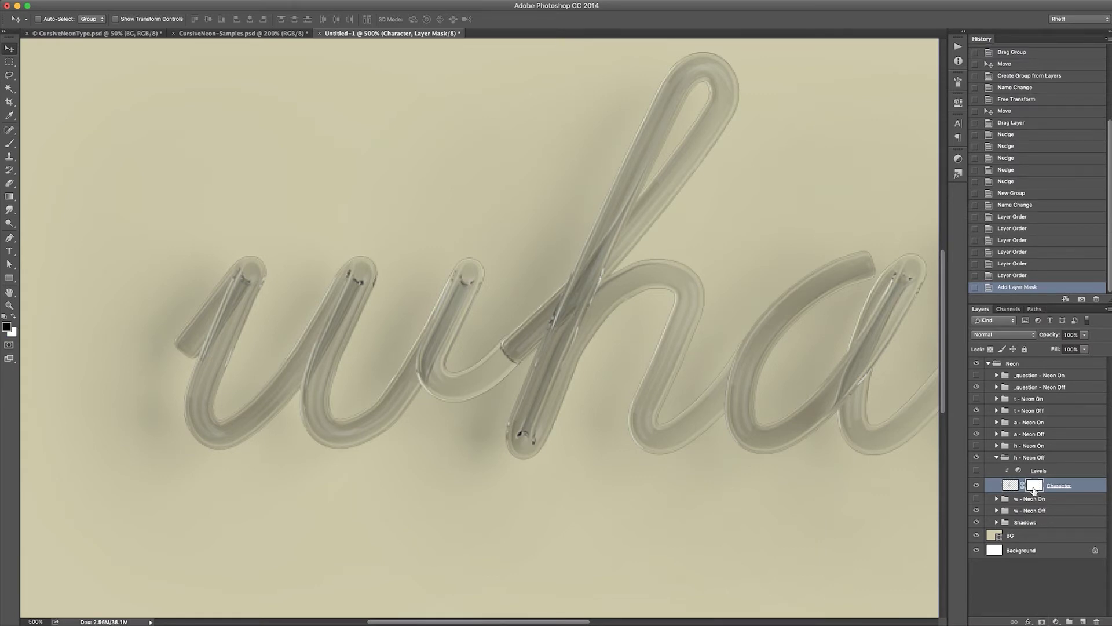
# - With the Lasso tool's feather at 0 px, select the h's starting stub where it overlaps the end of the w
pyautogui.click(9, 75)
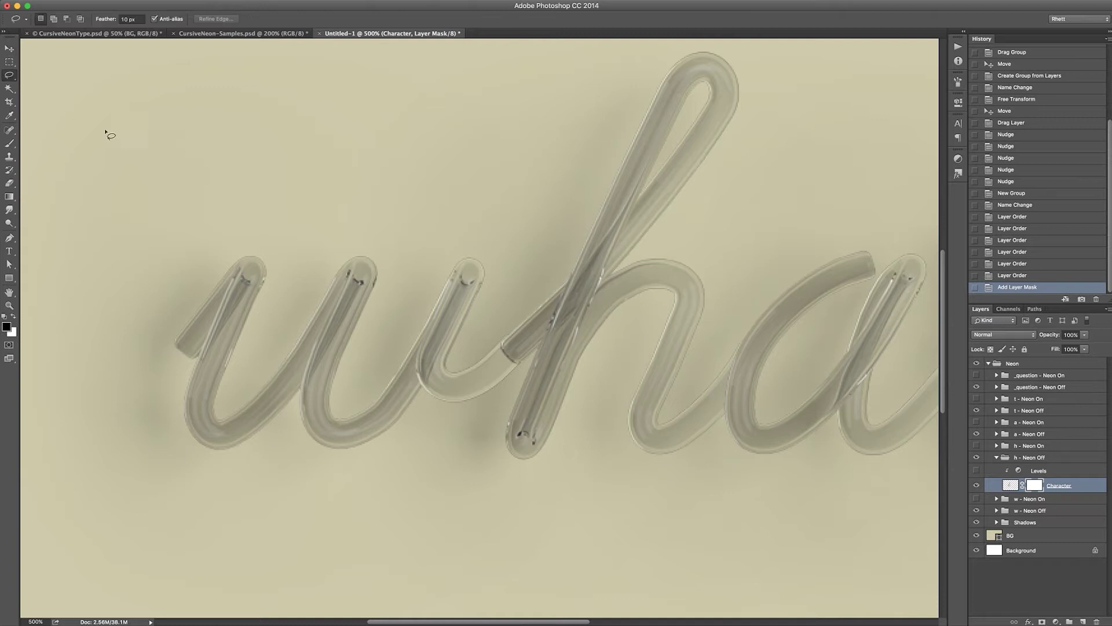
pyautogui.click(124, 19)
pyautogui.write('0')
pyautogui.press('Return')
pyautogui.moveTo(498, 329)
pyautogui.mouseDown()
pyautogui.moveTo(501, 382)
pyautogui.moveTo(538, 350)
pyautogui.mouseUp()
pyautogui.moveTo(523, 296); pyautogui.dragTo(524, 293)
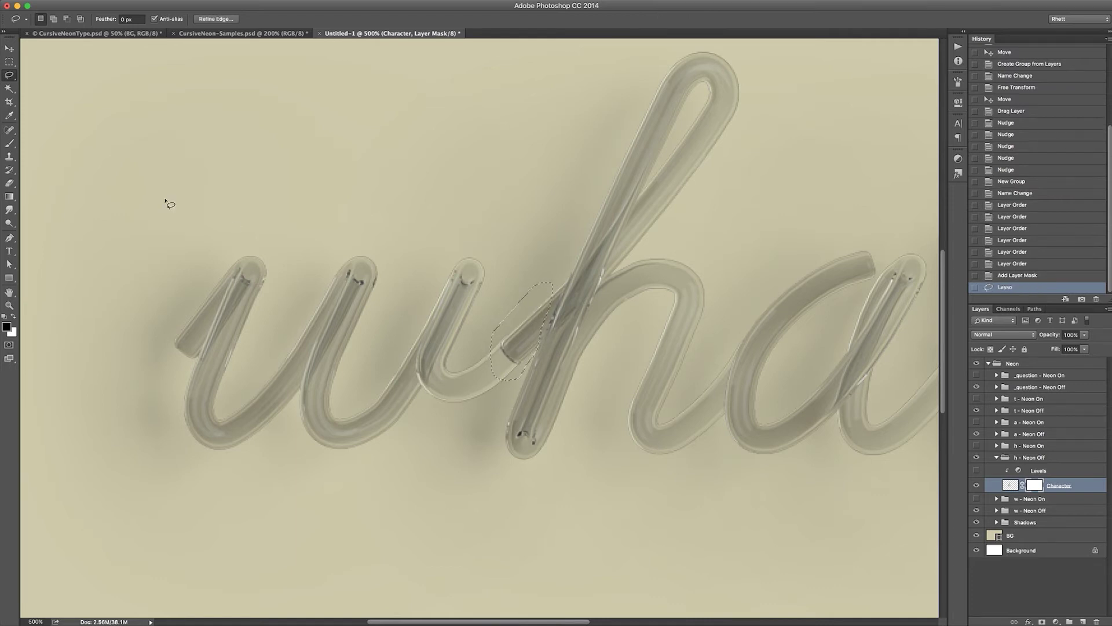
# - Fade the h's starting stub into the end of the w with a black-to-transparent gradient on the Character layer mask, and deselect
pyautogui.click(13, 198)
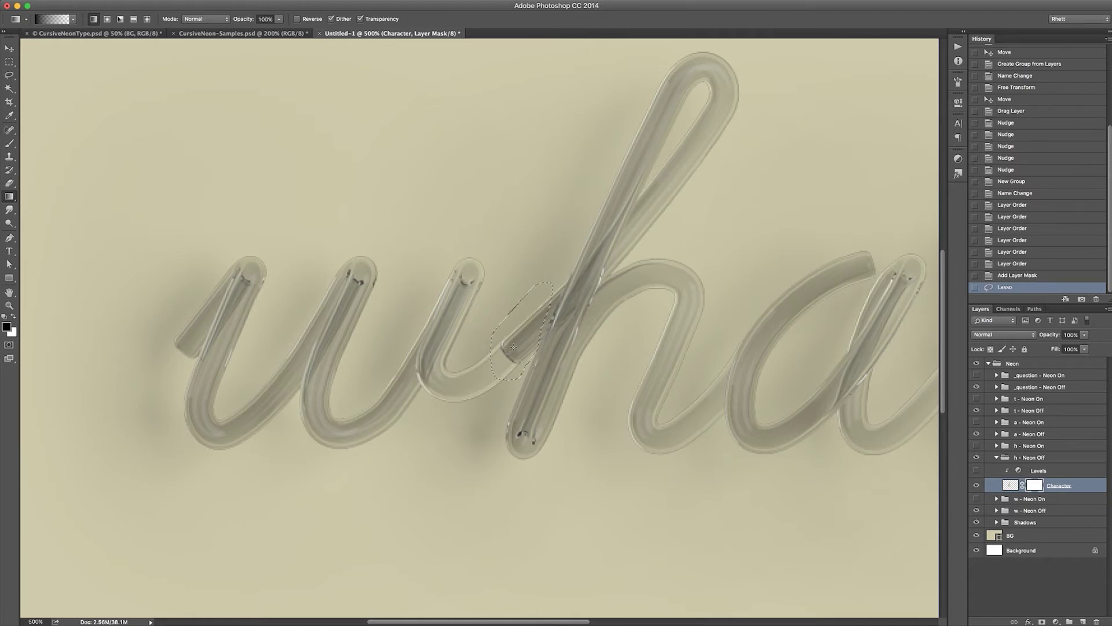
pyautogui.moveTo(516, 345); pyautogui.dragTo(516, 344)
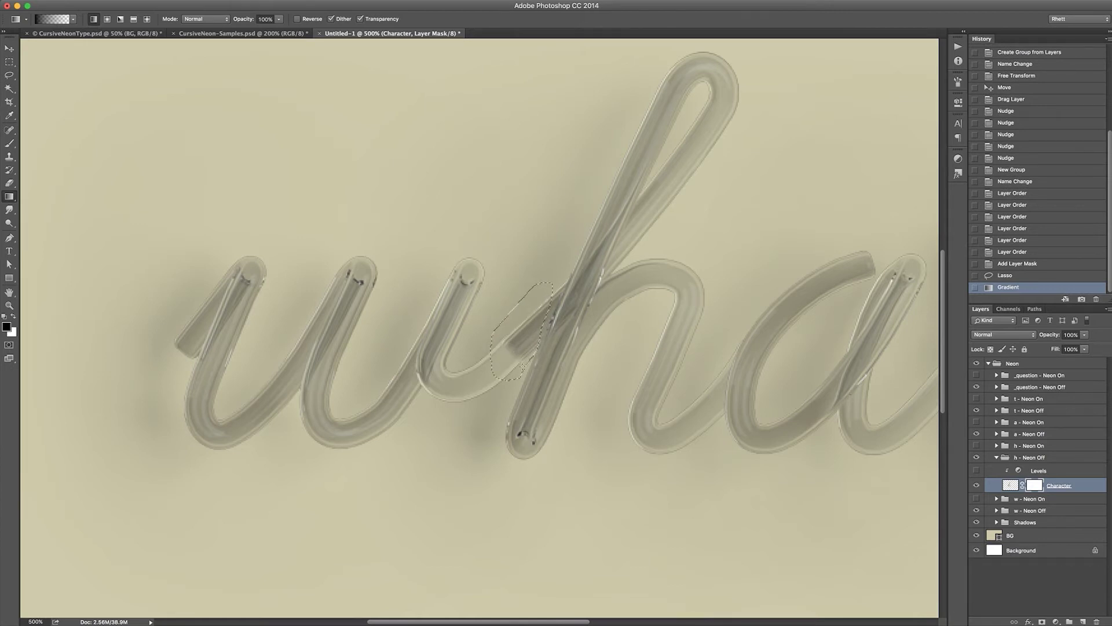
pyautogui.press('super+z')
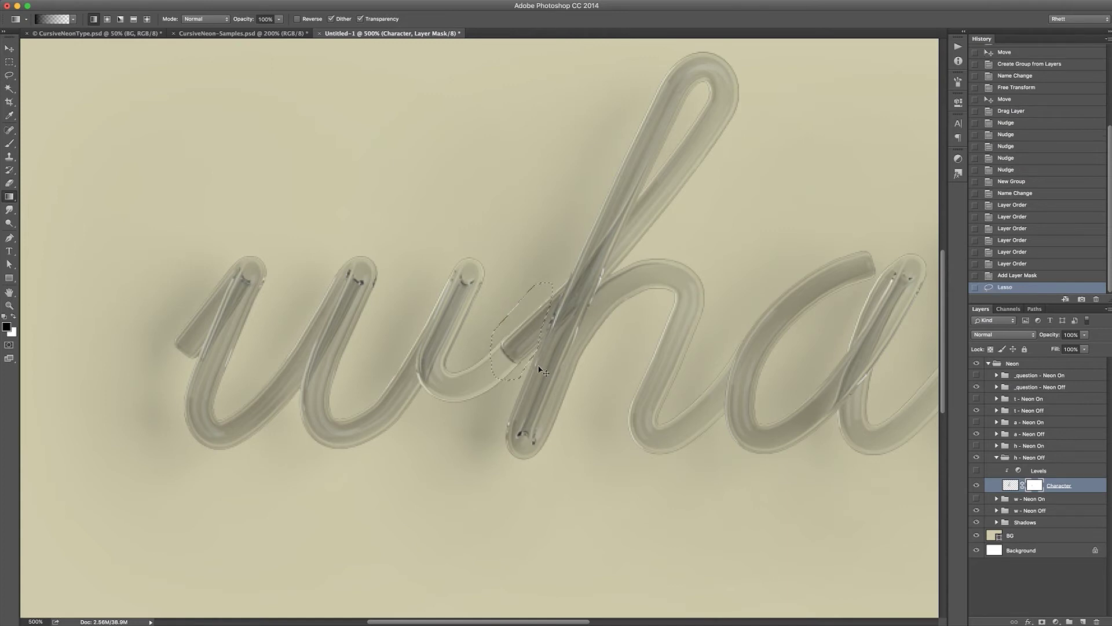
pyautogui.moveTo(517, 344); pyautogui.dragTo(539, 328)
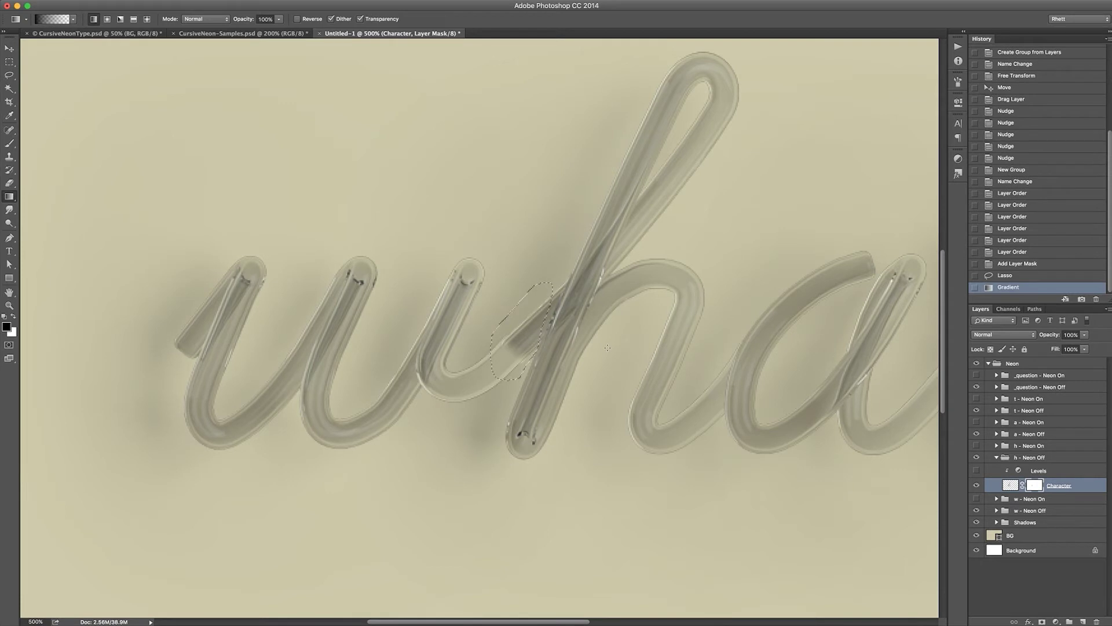
pyautogui.press('super+d')
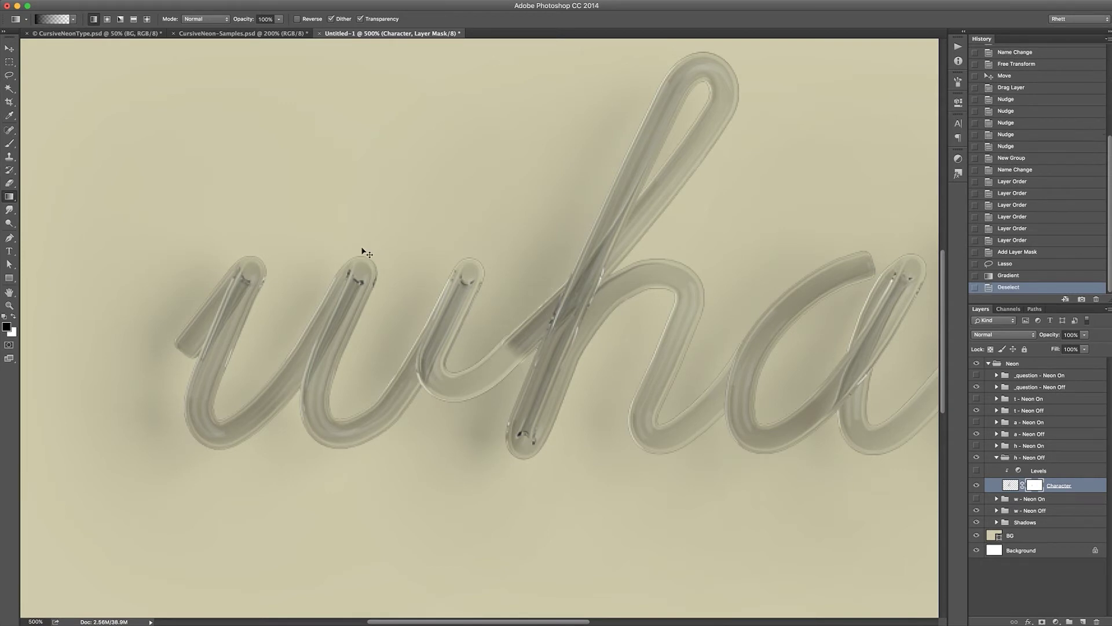
# - Set the Lasso tool's feather to 10 px and select the area around the joint between the w and the h
pyautogui.click(9, 76)
pyautogui.click(123, 19)
pyautogui.write('1')
pyautogui.press('Return')
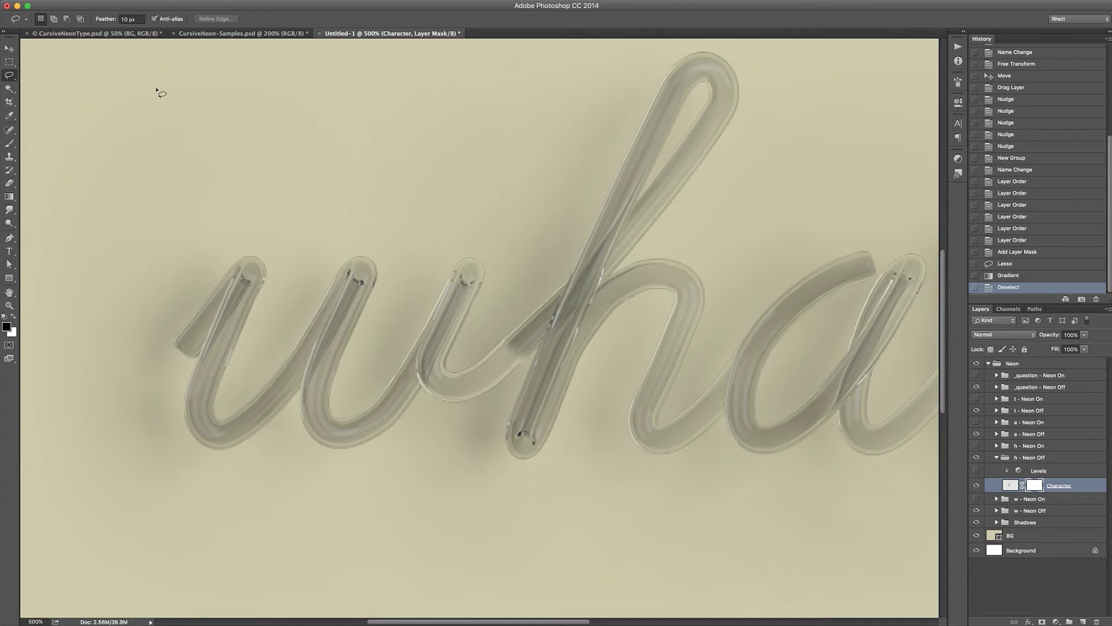
pyautogui.moveTo(504, 318)
pyautogui.mouseDown()
pyautogui.moveTo(496, 354)
pyautogui.moveTo(524, 381)
pyautogui.moveTo(551, 300)
pyautogui.moveTo(503, 306)
pyautogui.mouseUp()
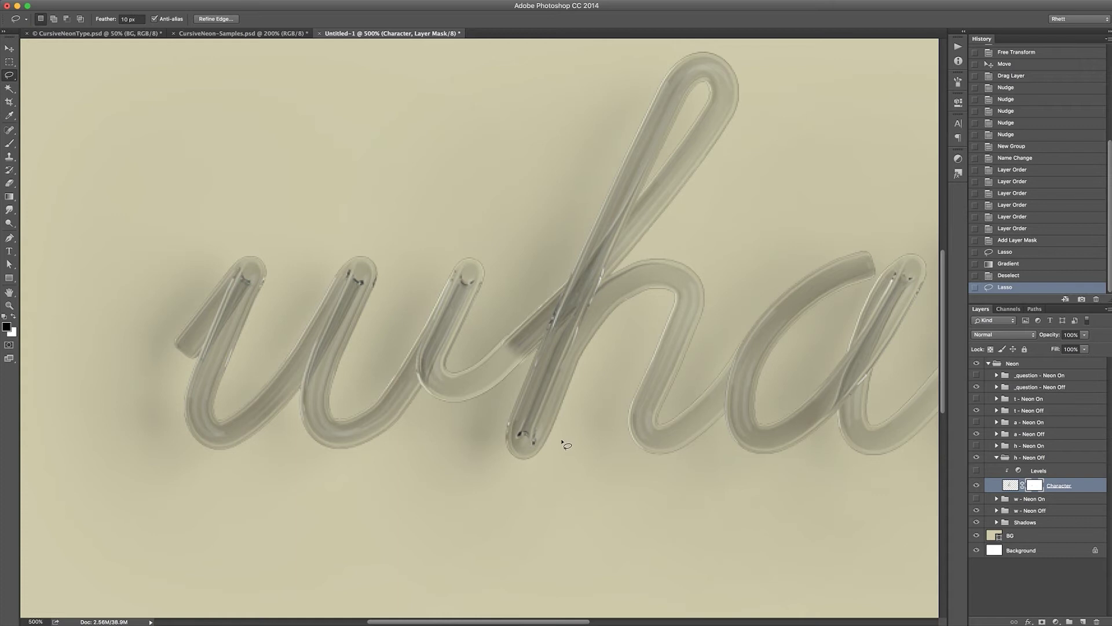
# - Brighten the selected joint on the h's Character layer with Hue/Saturation, raising Lightness to about +35 and increasing Saturation, and deselect
pyautogui.press('super+minus')
pyautogui.press('super+minus')
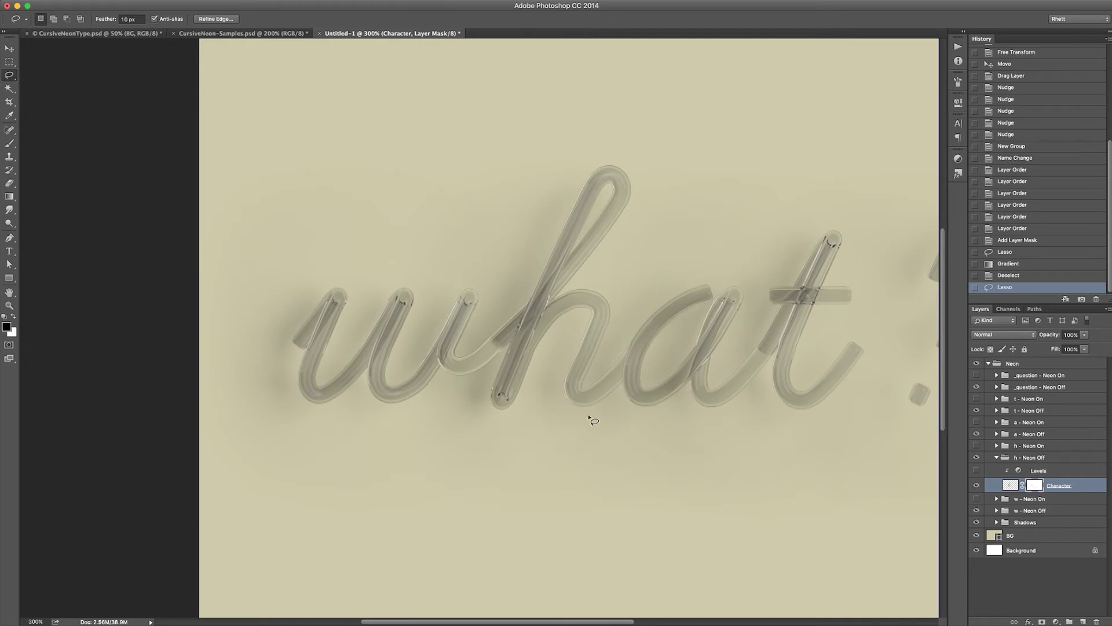
pyautogui.press('super+h')
pyautogui.click(1011, 486)
pyautogui.hotkey('ctrl', 'u')
pyautogui.moveTo(965, 280); pyautogui.dragTo(753, 234)
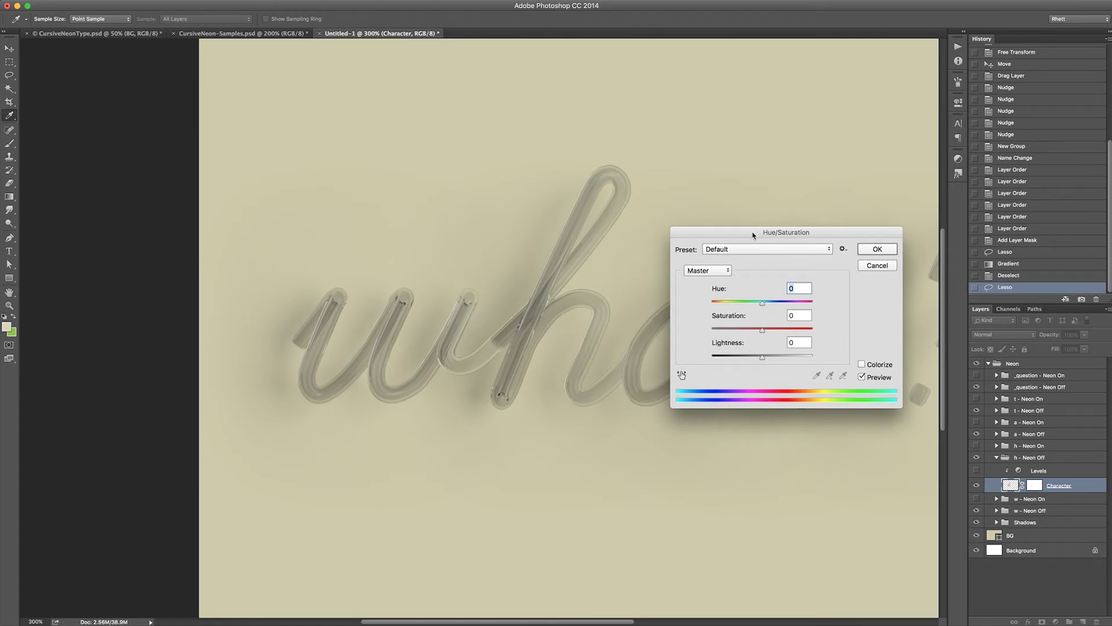
pyautogui.moveTo(753, 235); pyautogui.dragTo(760, 235)
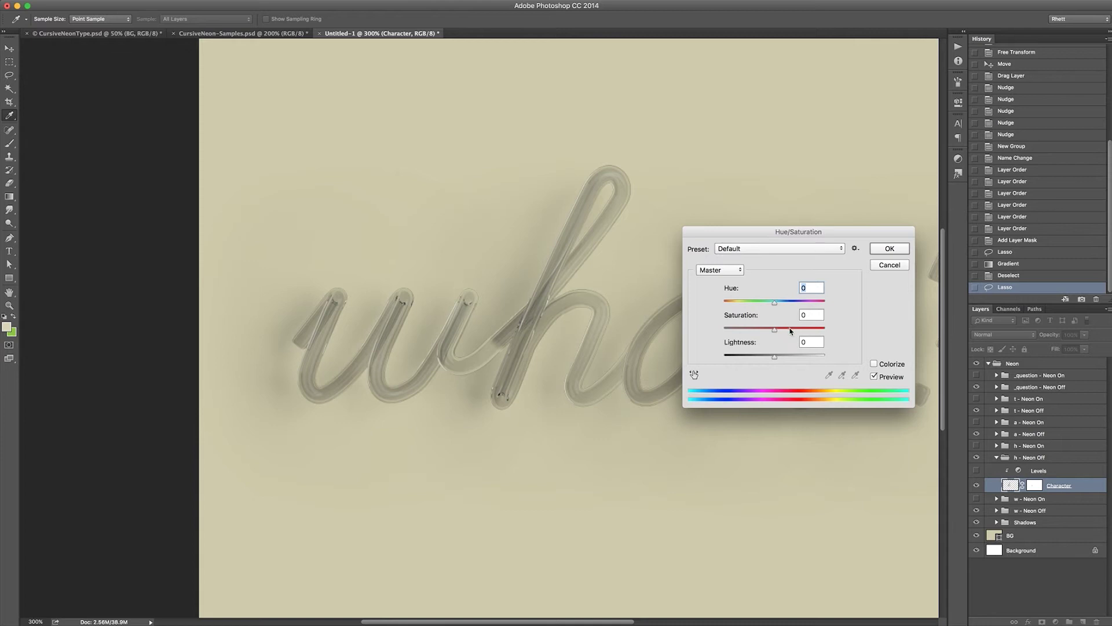
pyautogui.moveTo(775, 357); pyautogui.dragTo(784, 358)
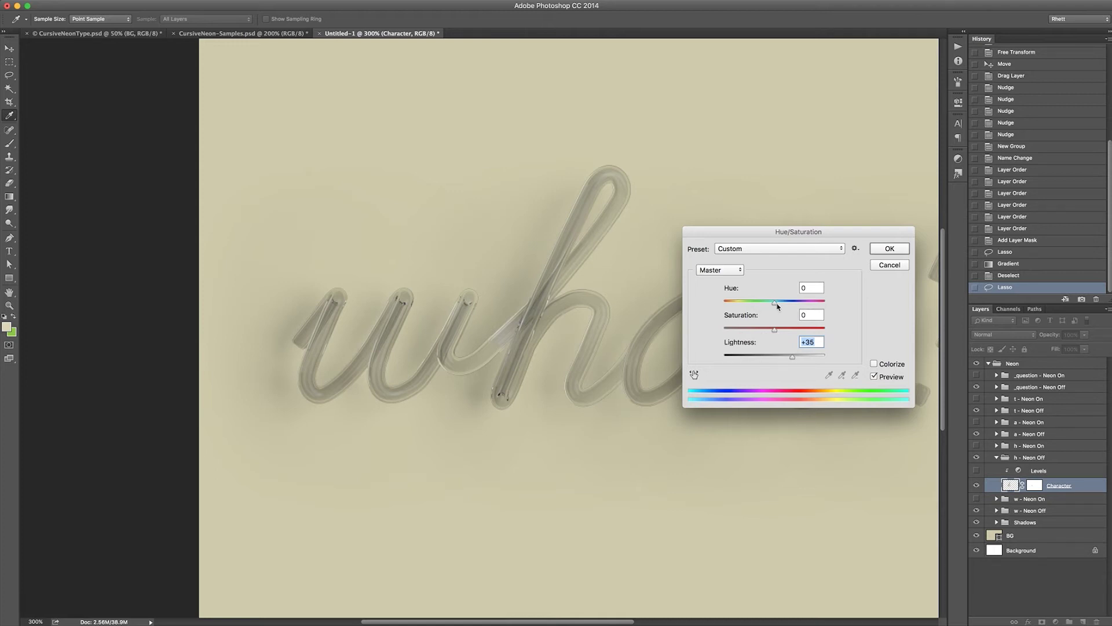
pyautogui.moveTo(774, 334); pyautogui.dragTo(793, 331)
pyautogui.moveTo(795, 333); pyautogui.dragTo(794, 359)
pyautogui.moveTo(794, 359); pyautogui.dragTo(804, 331)
pyautogui.click(890, 249)
pyautogui.press('super+minus')
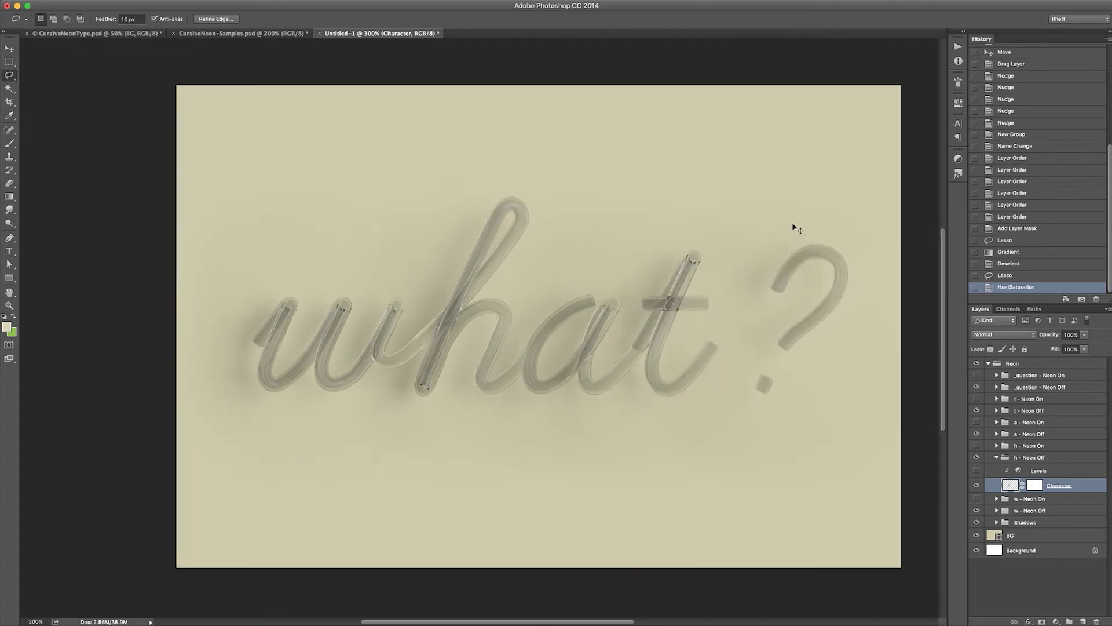
pyautogui.press('super+minus')
pyautogui.press('super+plus')
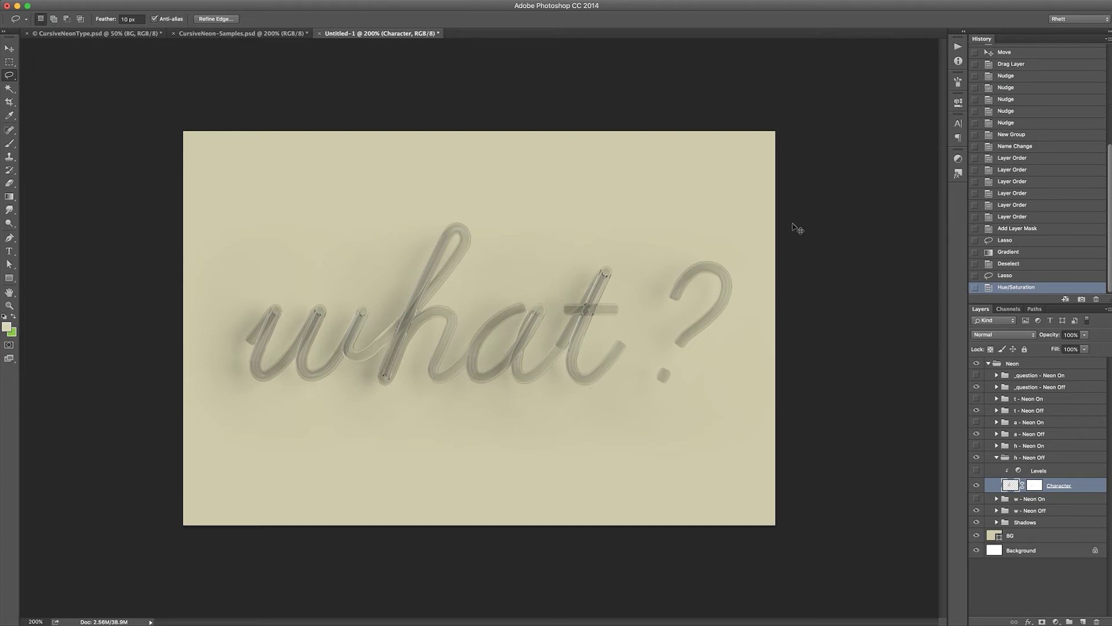
pyautogui.press('super+d')
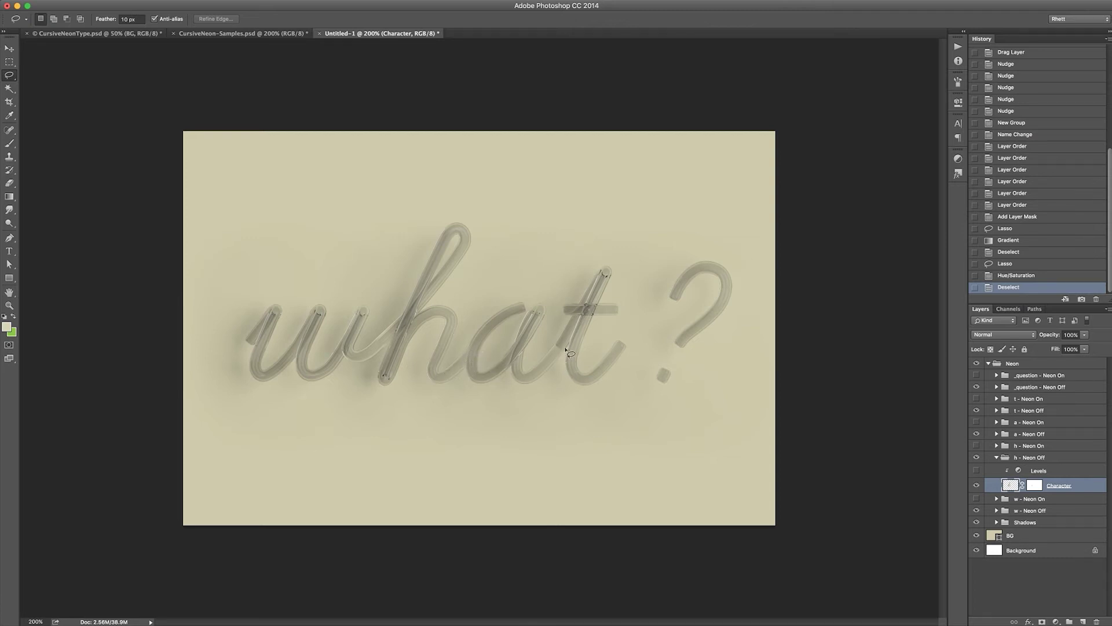
# - Collapse the h - Neon Off group and add a layer mask to the Character layer in t - Neon Off
pyautogui.click(996, 458)
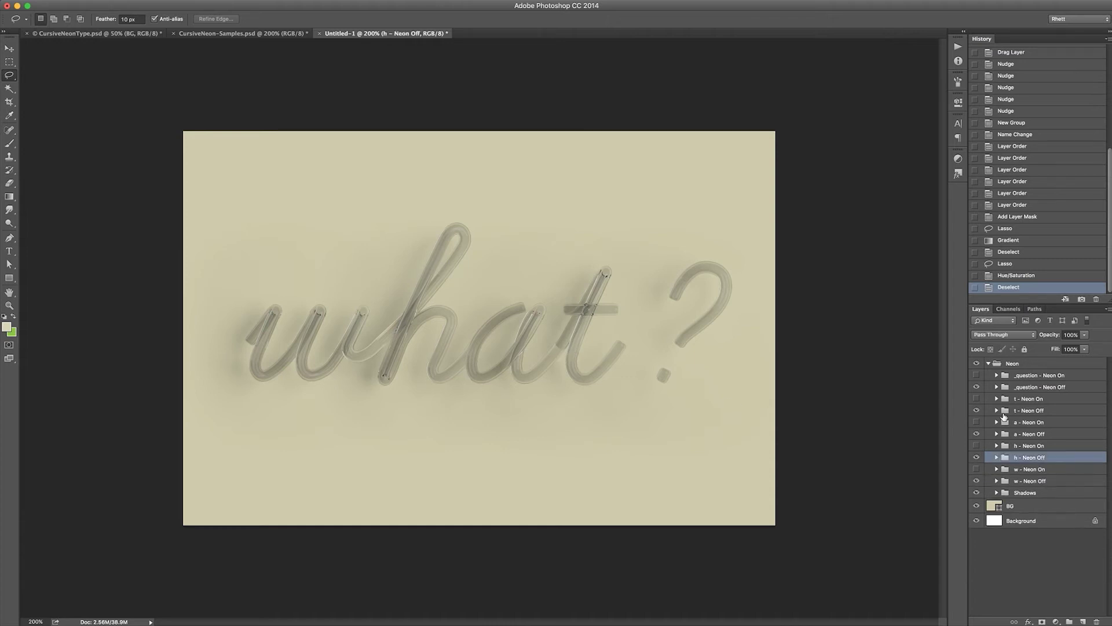
pyautogui.click(996, 410)
pyautogui.click(1027, 438)
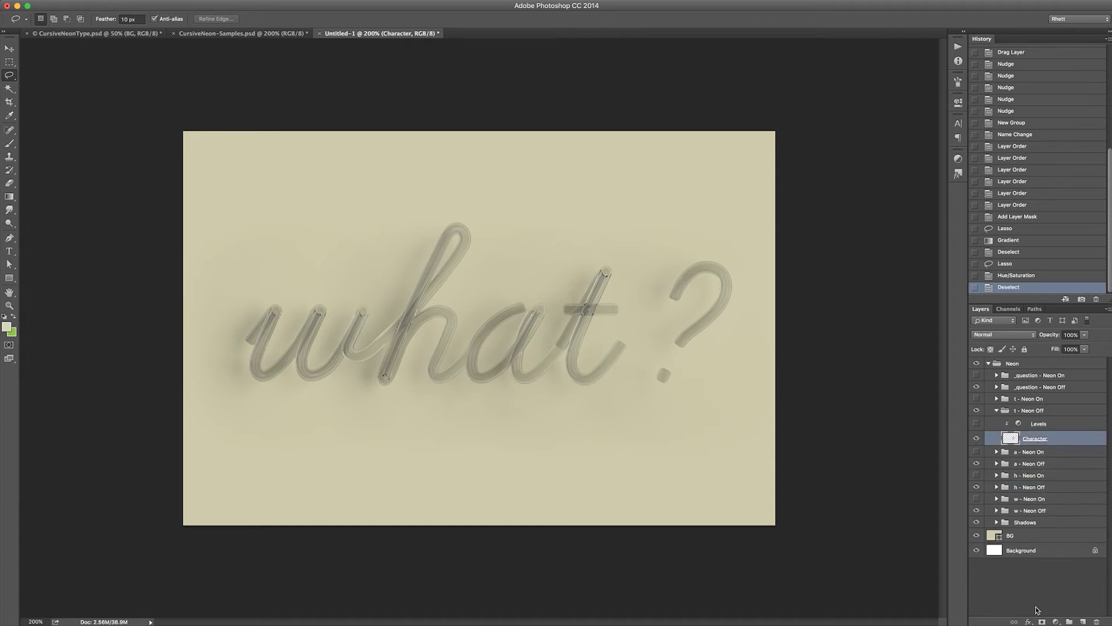
pyautogui.click(1041, 621)
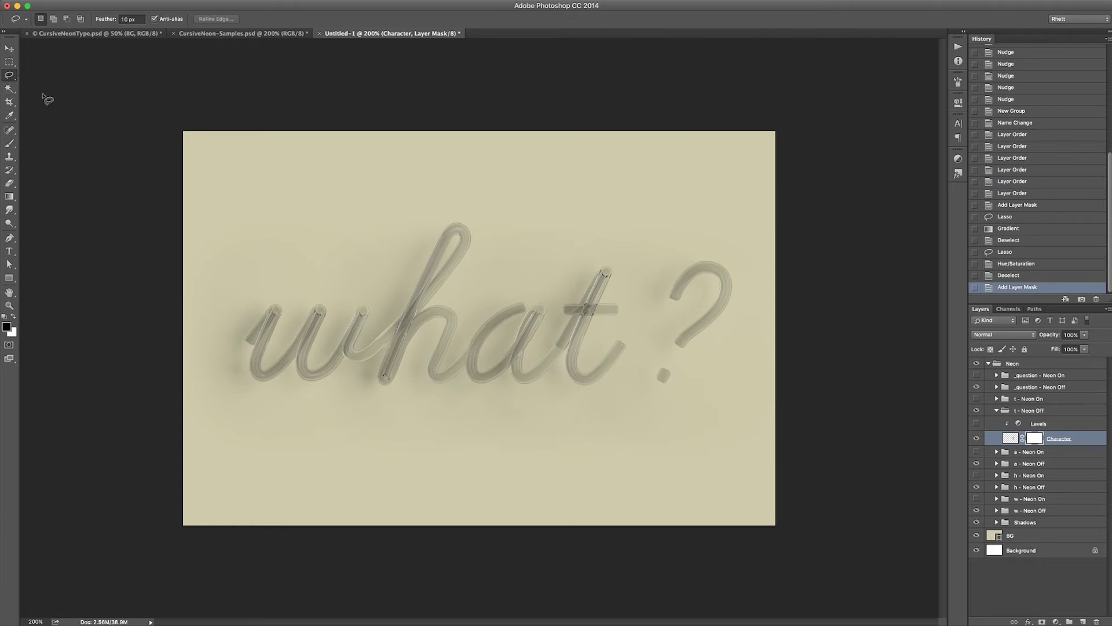
# - Set the Lasso feather to 0 px and select the t's starting stub where it overlaps the end of the a
pyautogui.click(124, 19)
pyautogui.write('0')
pyautogui.press('Return')
pyautogui.press('super+equal')
pyautogui.press('super+equal')
pyautogui.moveTo(612, 352)
pyautogui.mouseDown()
pyautogui.moveTo(428, 389)
pyautogui.moveTo(492, 437)
pyautogui.moveTo(515, 390)
pyautogui.mouseUp()
pyautogui.moveTo(502, 348); pyautogui.dragTo(480, 347)
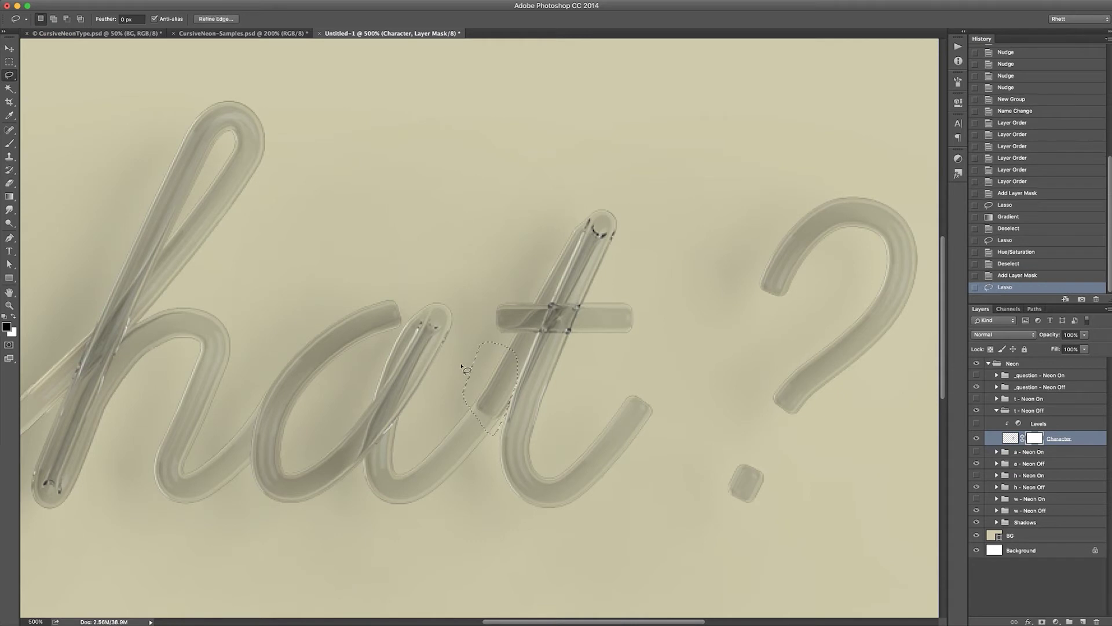
# - Fade the t's starting stub into the a with a black-to-transparent gradient on the layer mask, and deselect
pyautogui.click(15, 197)
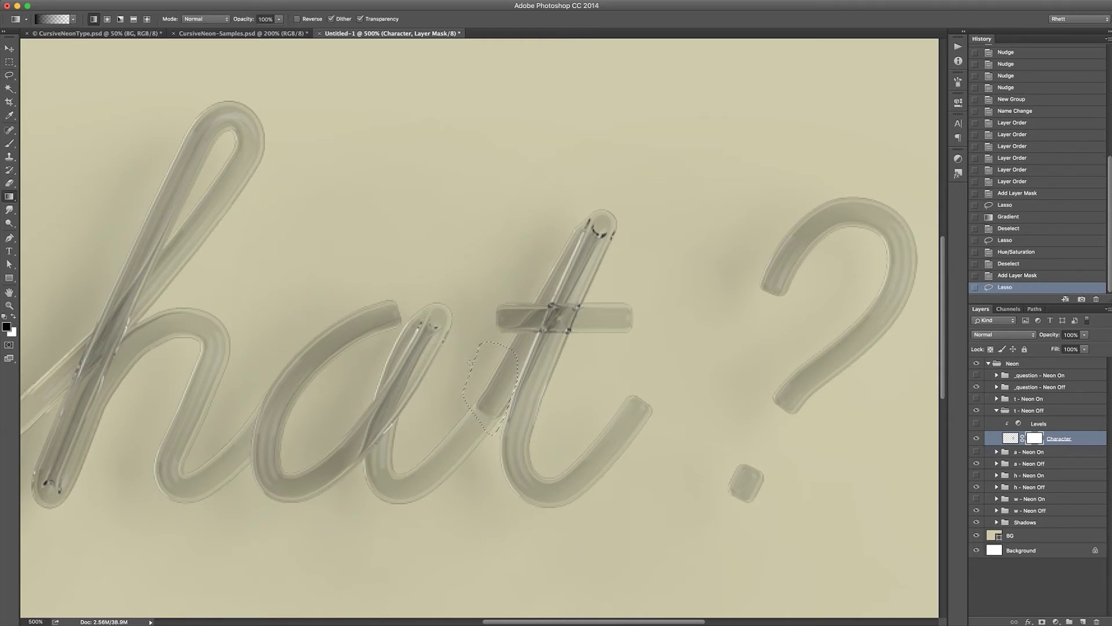
pyautogui.moveTo(494, 396); pyautogui.dragTo(496, 396)
pyautogui.hotkey('ctrl', 'd')
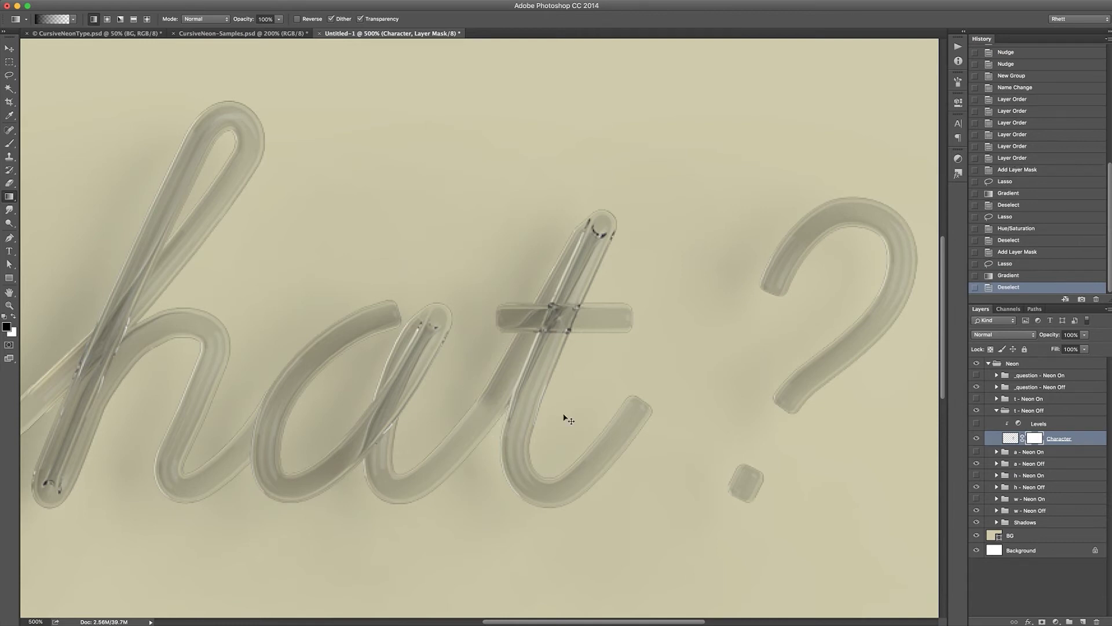
# - Set the Lasso feather to 10 px and select the area around the joint between the a and the t
pyautogui.click(7, 76)
pyautogui.click(121, 19)
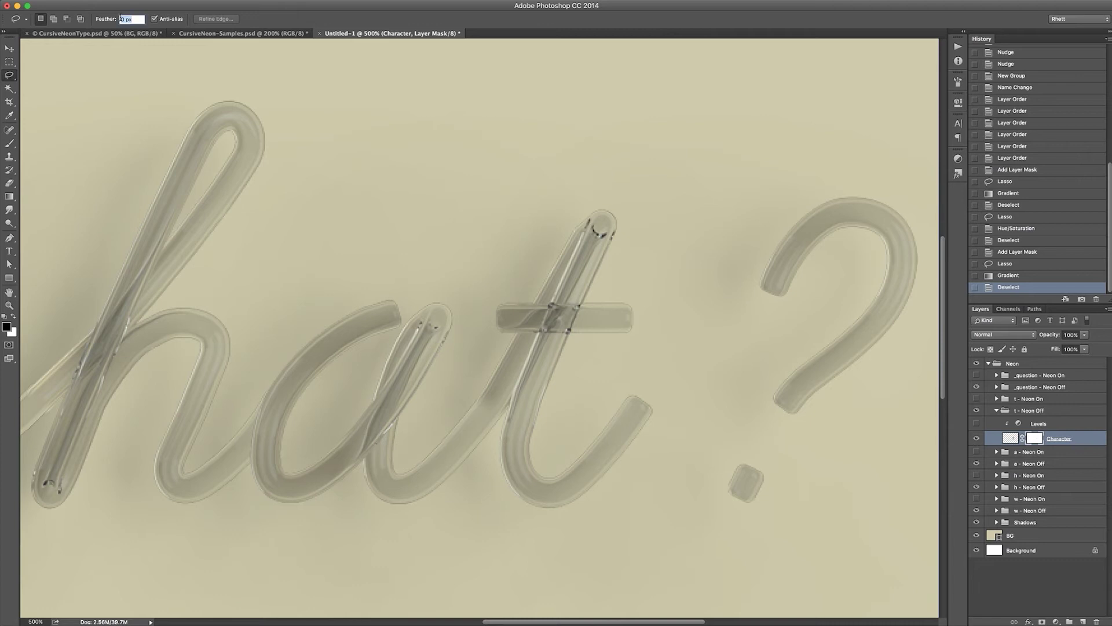
pyautogui.write('10')
pyautogui.press('Return')
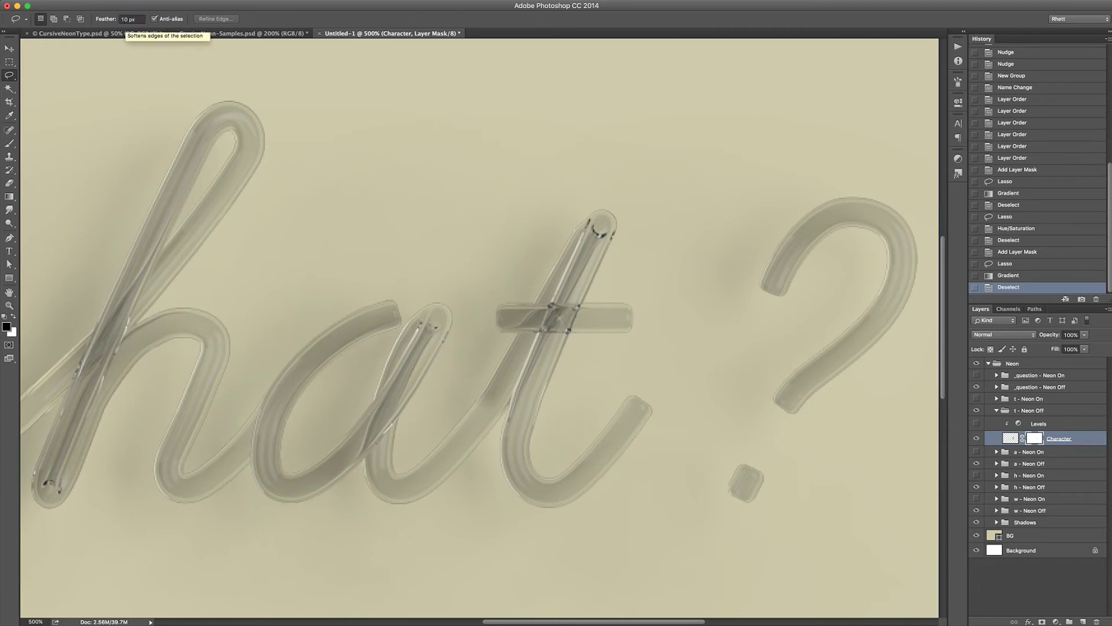
pyautogui.moveTo(455, 379)
pyautogui.mouseDown()
pyautogui.moveTo(479, 423)
pyautogui.moveTo(513, 407)
pyautogui.moveTo(519, 380)
pyautogui.moveTo(462, 365)
pyautogui.mouseUp()
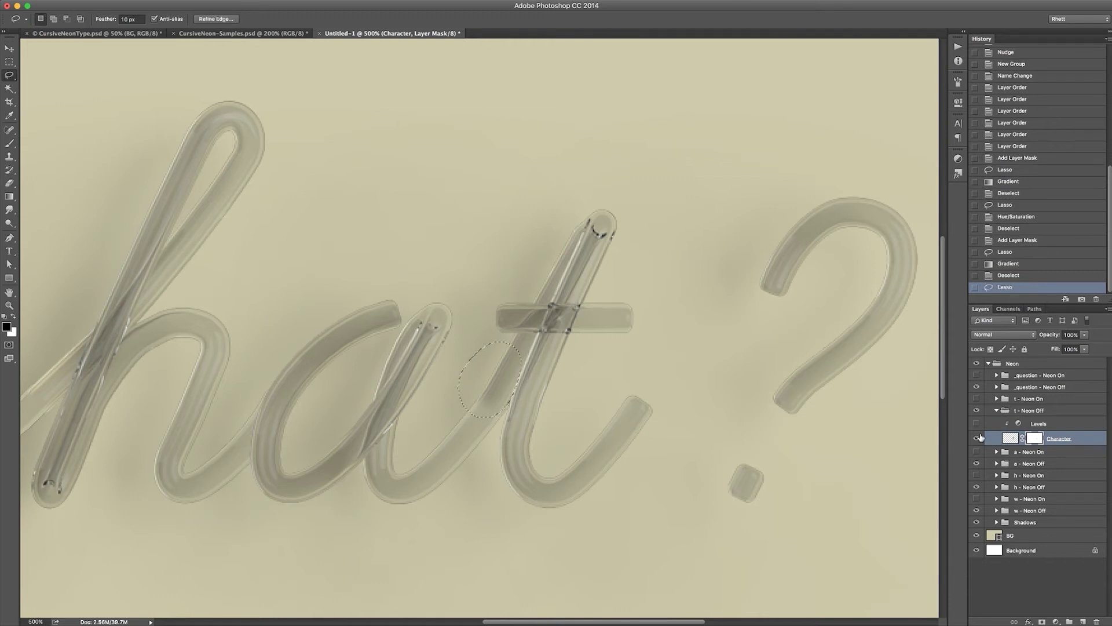
# - Brighten the selected joint on the t's Character layer with Hue/Saturation, raising Lightness to about +23 and increasing Saturation
pyautogui.click(1011, 439)
pyautogui.press('super+h')
pyautogui.press('super+u')
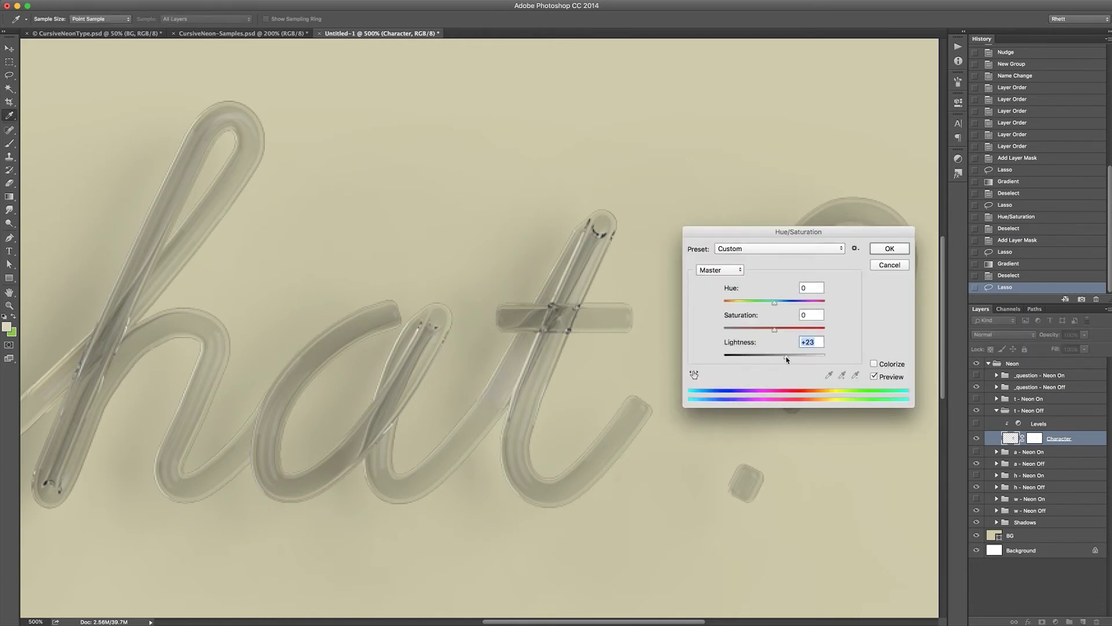
pyautogui.moveTo(775, 329); pyautogui.dragTo(785, 359)
pyautogui.moveTo(794, 330); pyautogui.dragTo(792, 329)
pyautogui.click(888, 249)
pyautogui.press('super+minus')
pyautogui.press('super+minus')
pyautogui.press('super+minus')
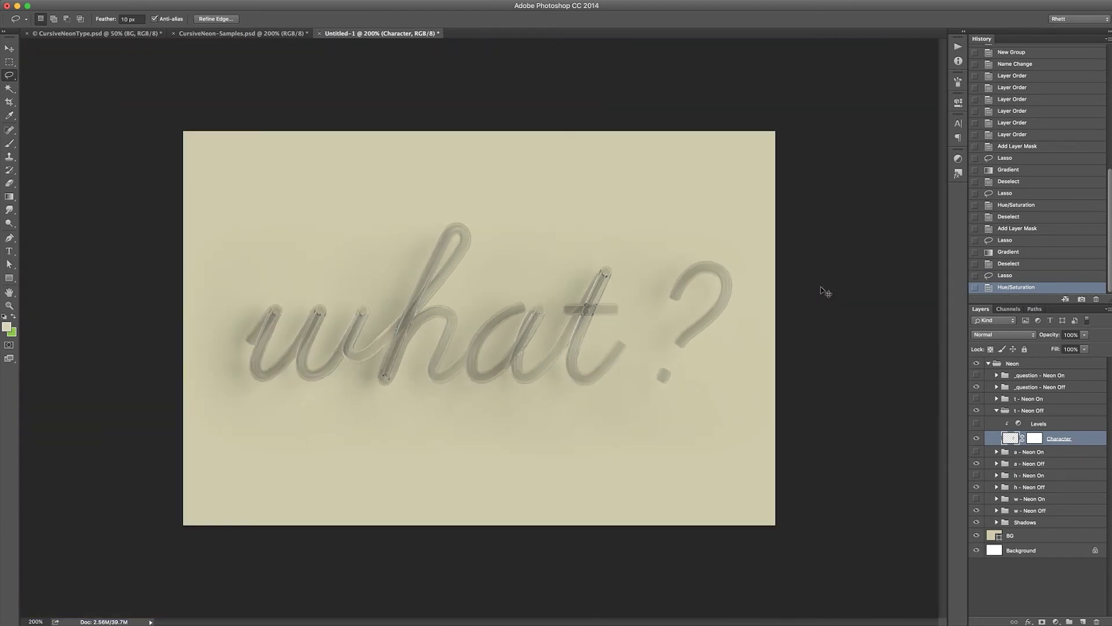
pyautogui.press('super+minus')
pyautogui.press('super+plus')
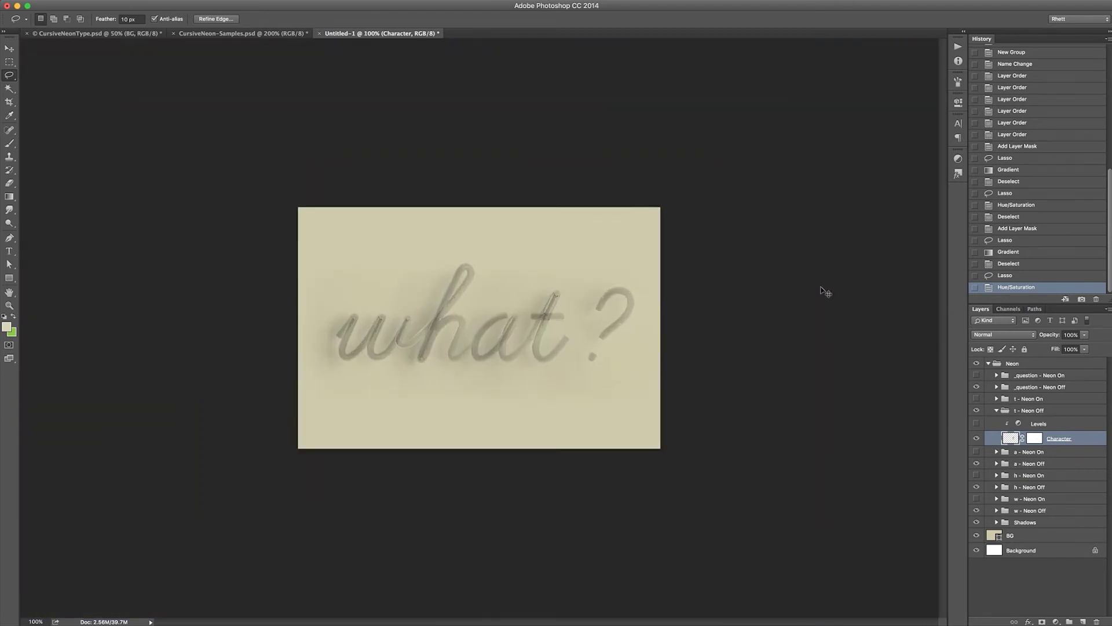
# - Collapse the t - Neon Off and Neon groups, and duplicate the Neon group
pyautogui.press('v')
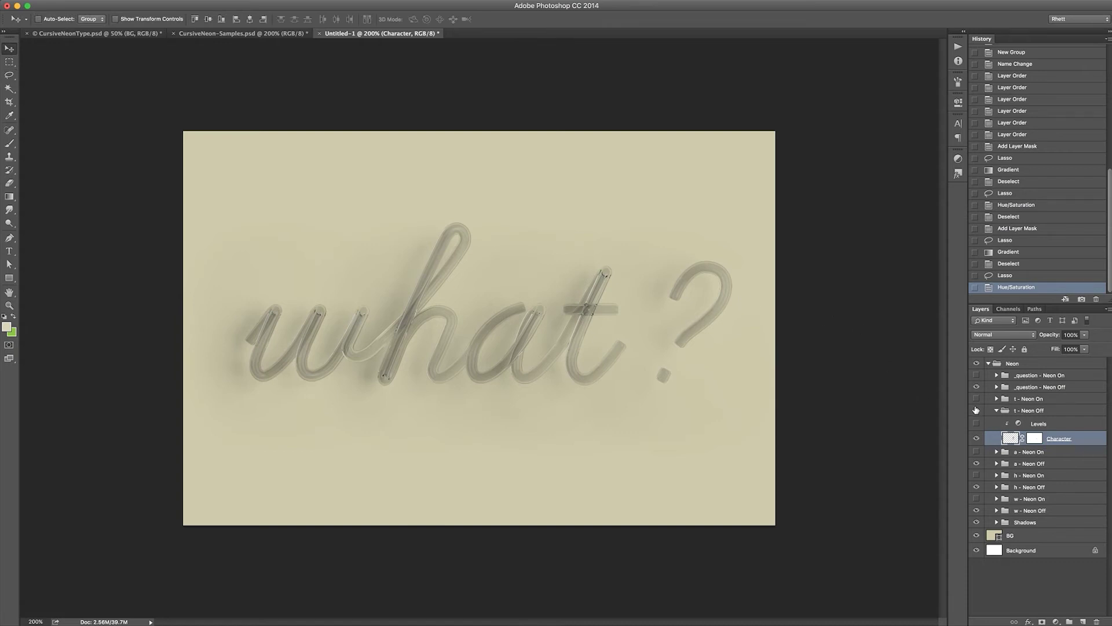
pyautogui.click(997, 410)
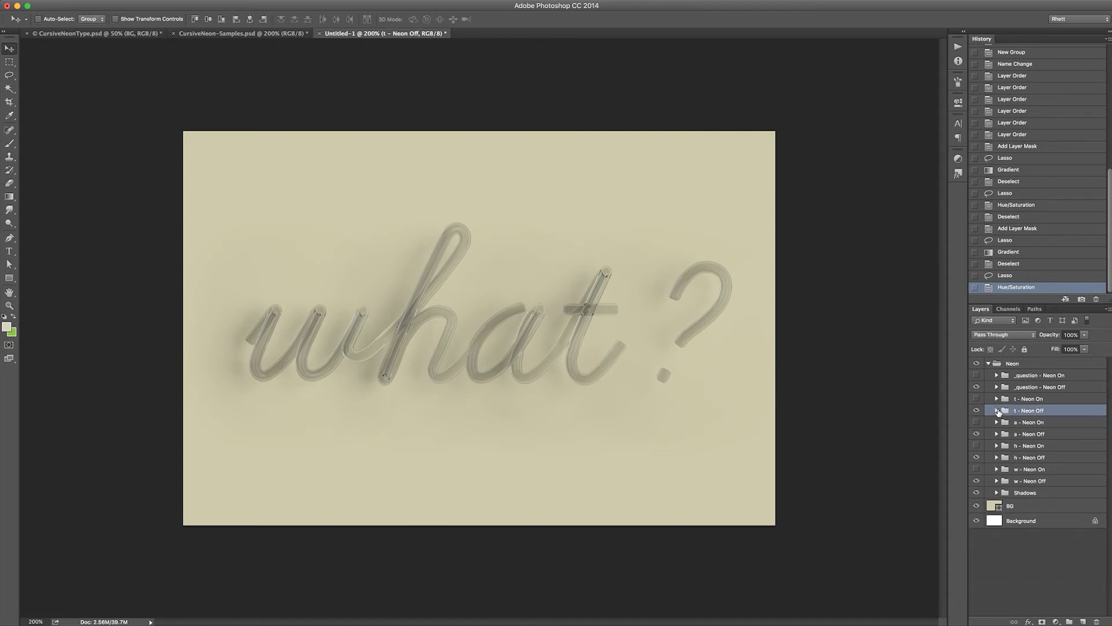
pyautogui.click(988, 363)
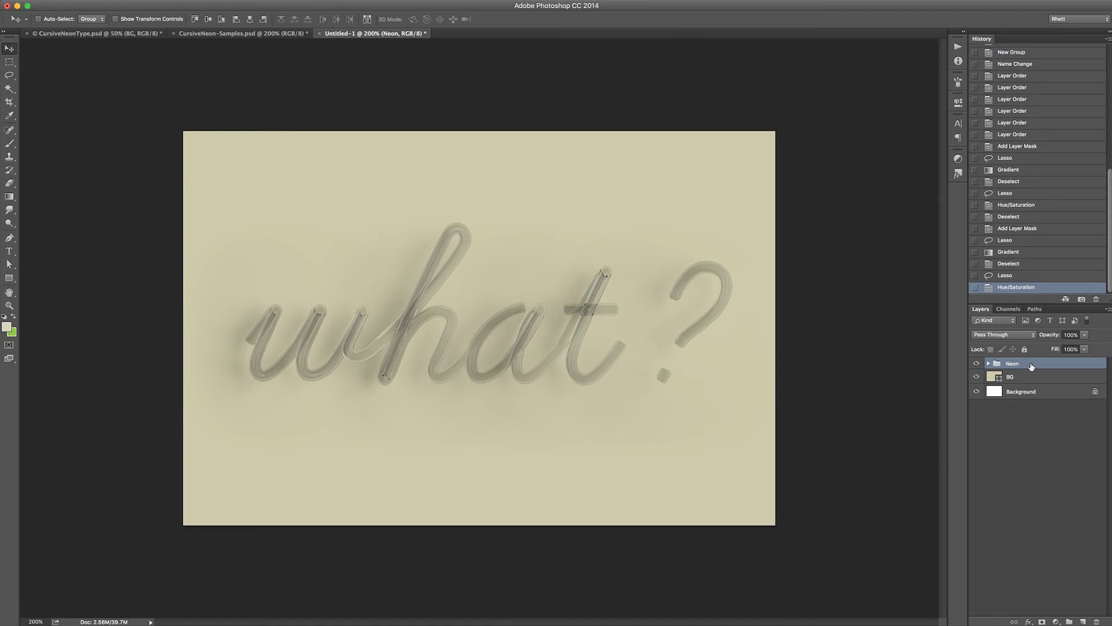
pyautogui.moveTo(1017, 366); pyautogui.dragTo(1084, 620)
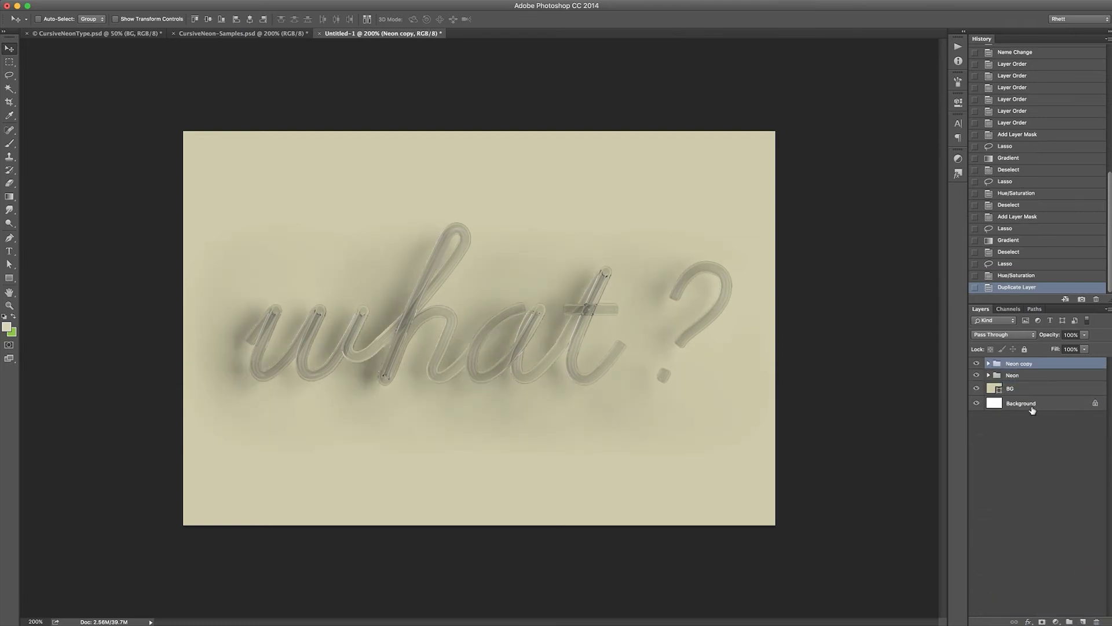
# - Compare the word with and without the original Neon group, and leave that group hidden
pyautogui.click(975, 376)
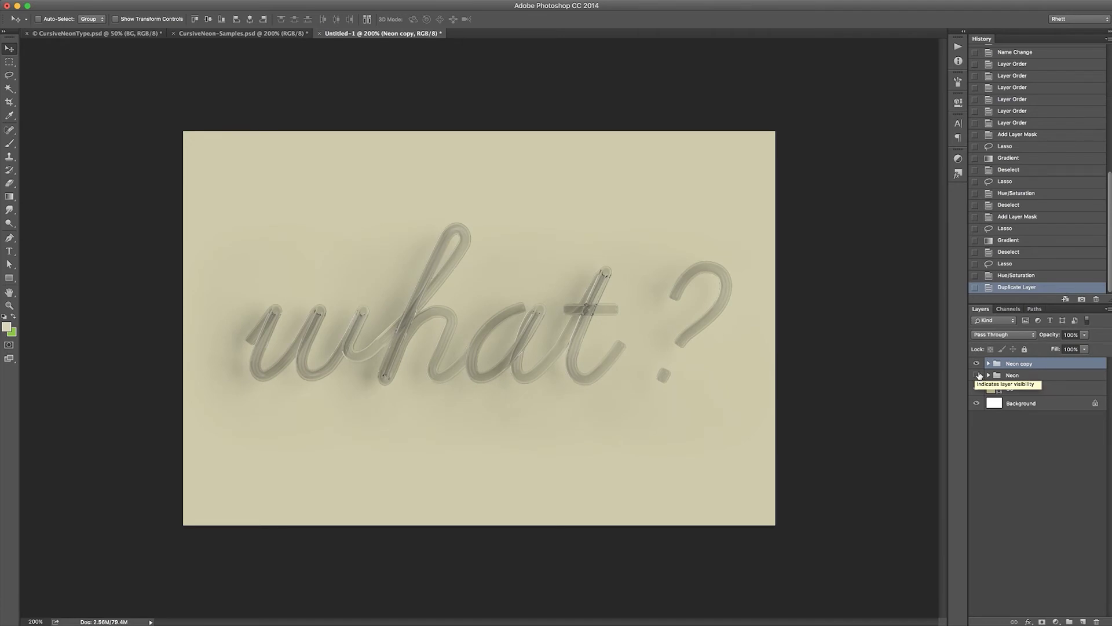
pyautogui.click(977, 376)
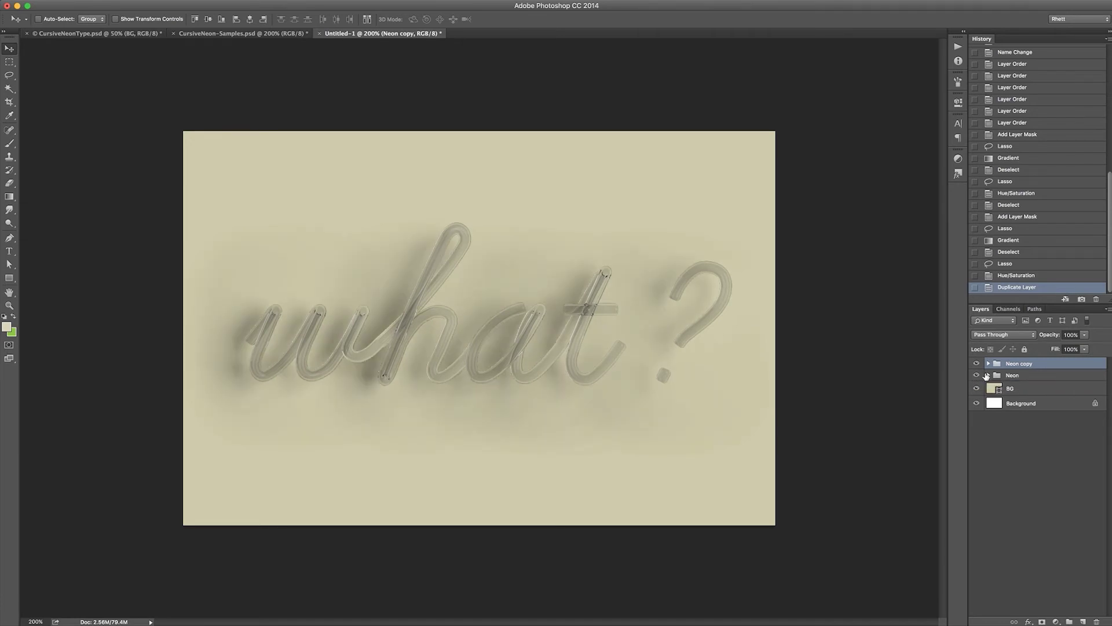
pyautogui.click(987, 375)
pyautogui.click(987, 376)
pyautogui.click(976, 376)
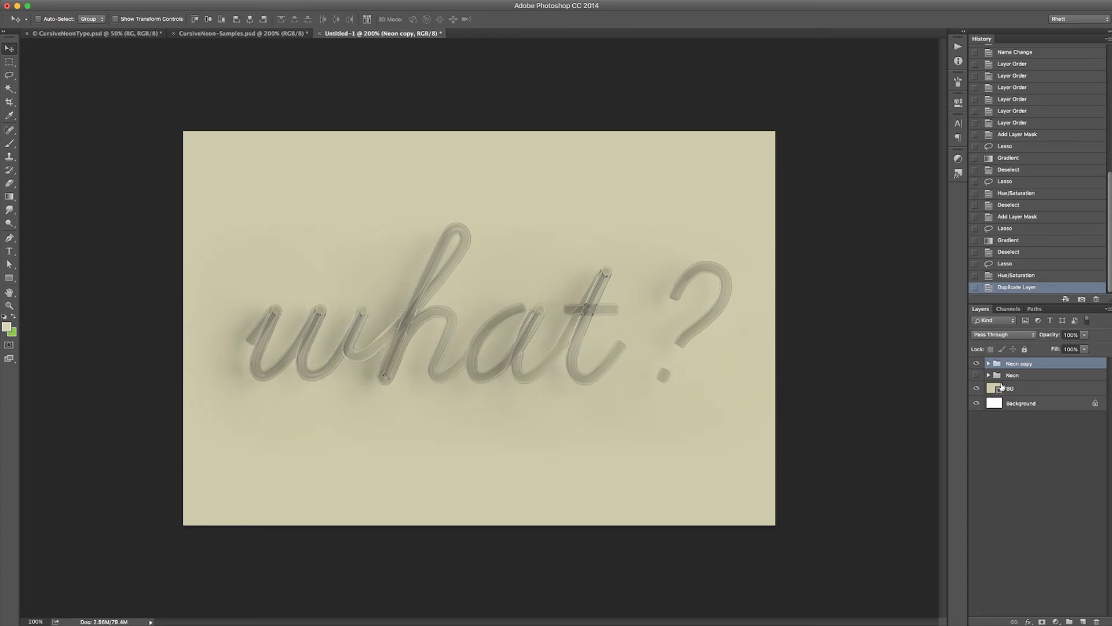
# - Rename the Neon copy group to "Neon on" and expand it
pyautogui.doubleClick(1026, 363)
pyautogui.press('Right')
pyautogui.press('BackSpace')
pyautogui.press('BackSpace')
pyautogui.press('BackSpace')
pyautogui.press('BackSpace')
pyautogui.press('BackSpace')
pyautogui.write('on')
pyautogui.press('Return')
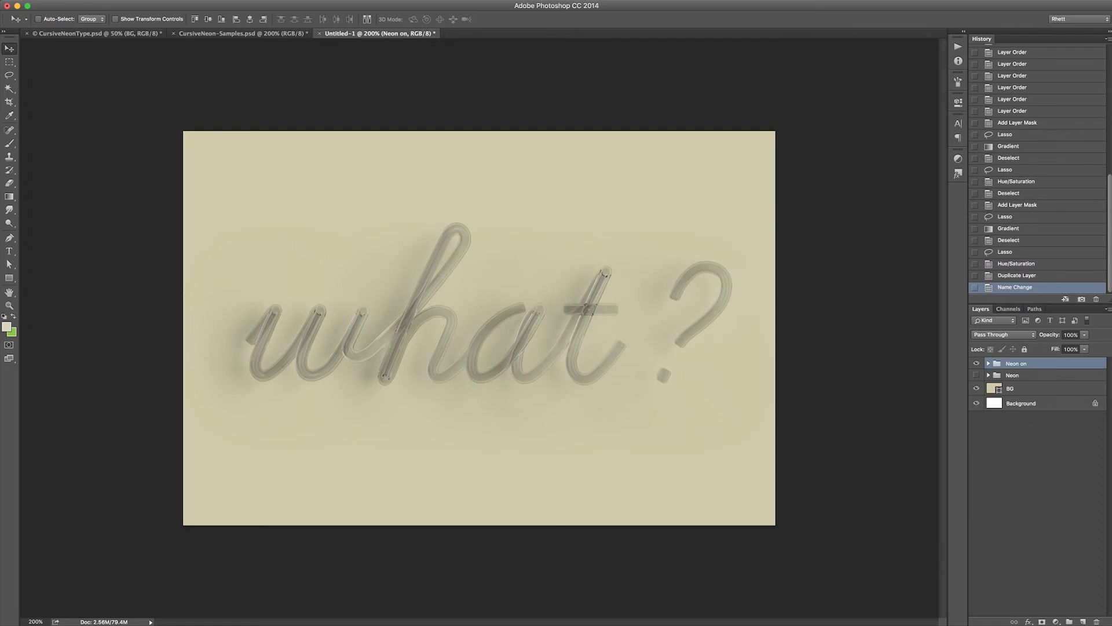
pyautogui.click(989, 363)
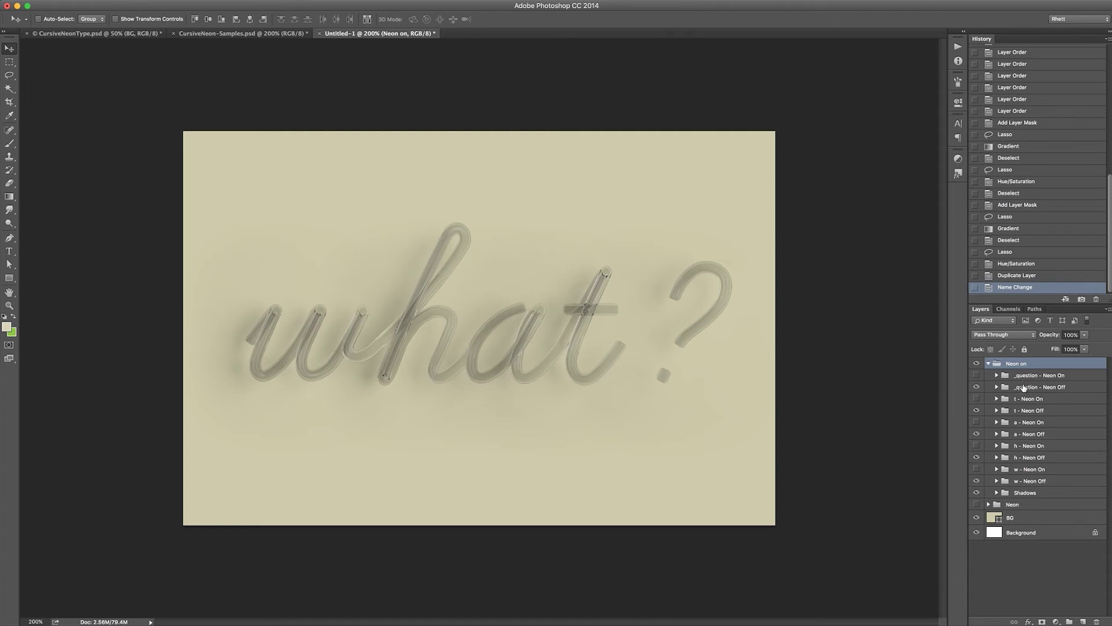
# - Show the lit Neon On groups for the question mark, t, a, h and w inside the "Neon on" group, and collapse it
pyautogui.click(976, 375)
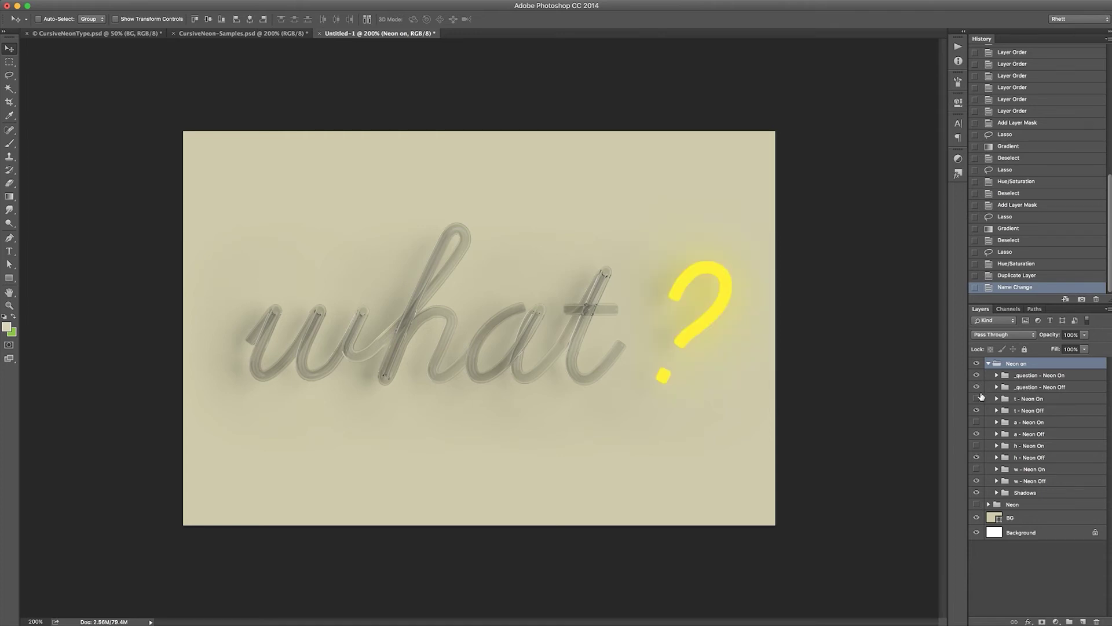
pyautogui.click(977, 399)
pyautogui.click(976, 422)
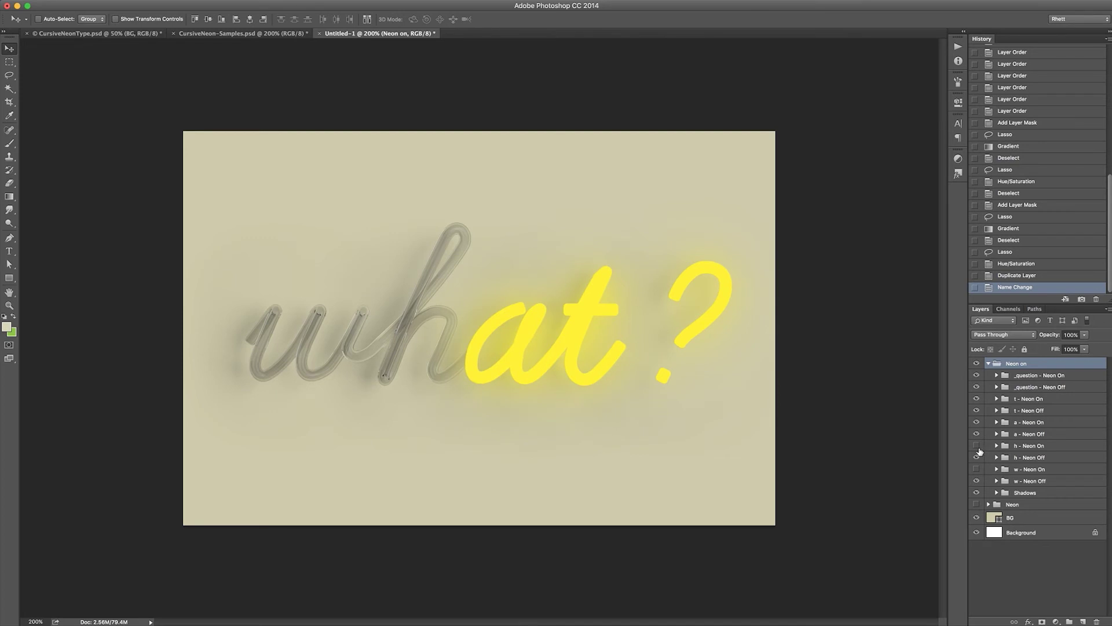
pyautogui.click(977, 445)
pyautogui.click(977, 470)
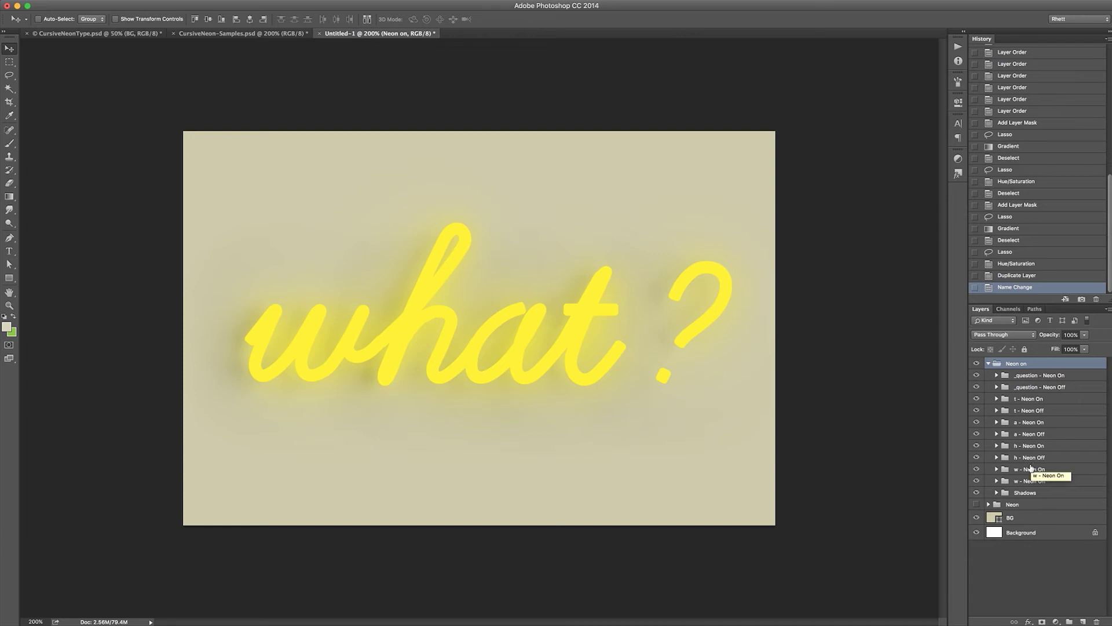
pyautogui.click(988, 363)
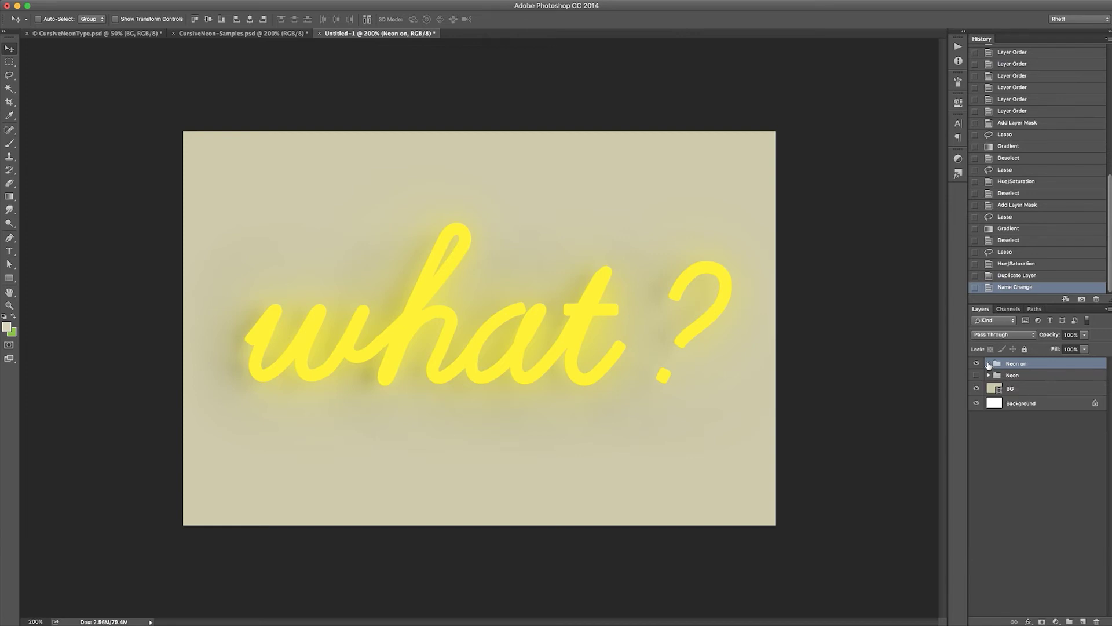
# - Hide the "Neon on" group, show and expand the unlit Neon group, and leave "Neon on" as the active group
pyautogui.click(977, 363)
pyautogui.click(976, 375)
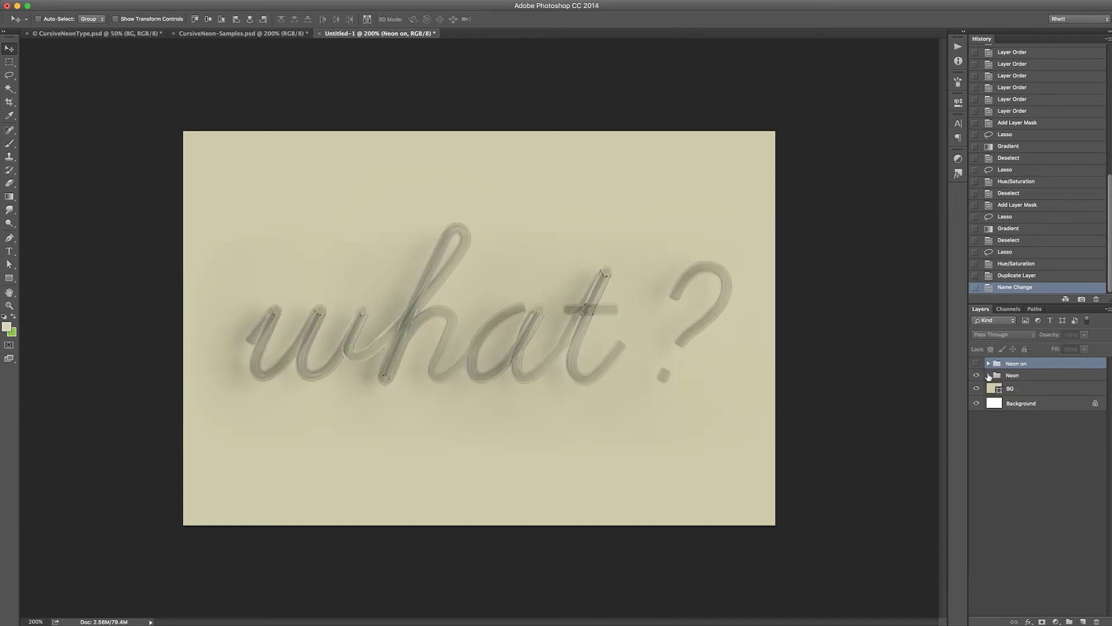
pyautogui.click(988, 376)
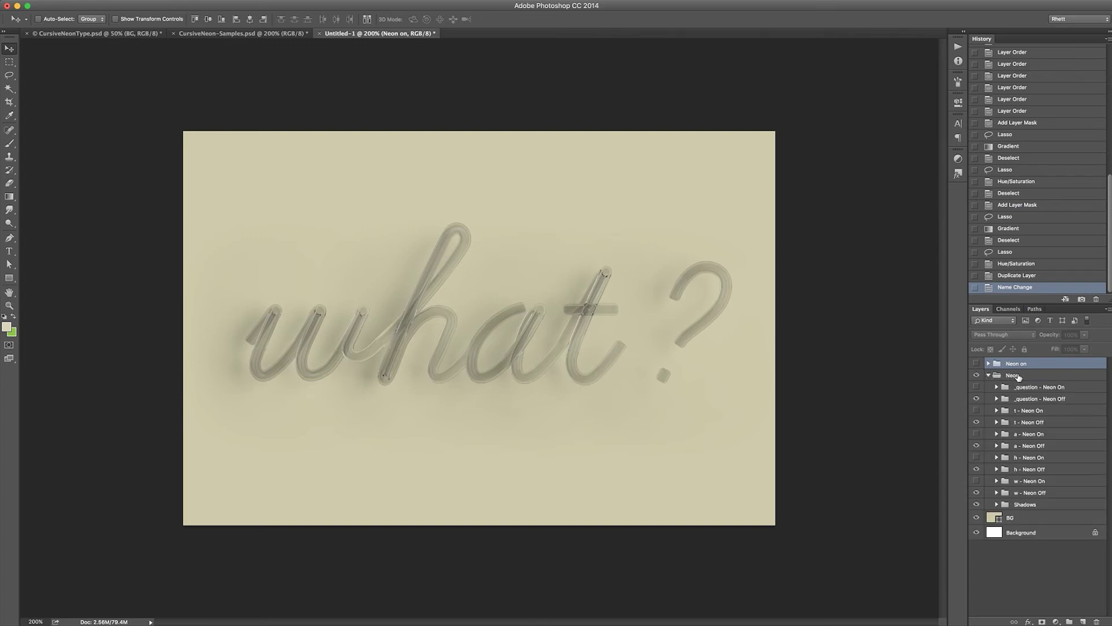
pyautogui.click(1013, 377)
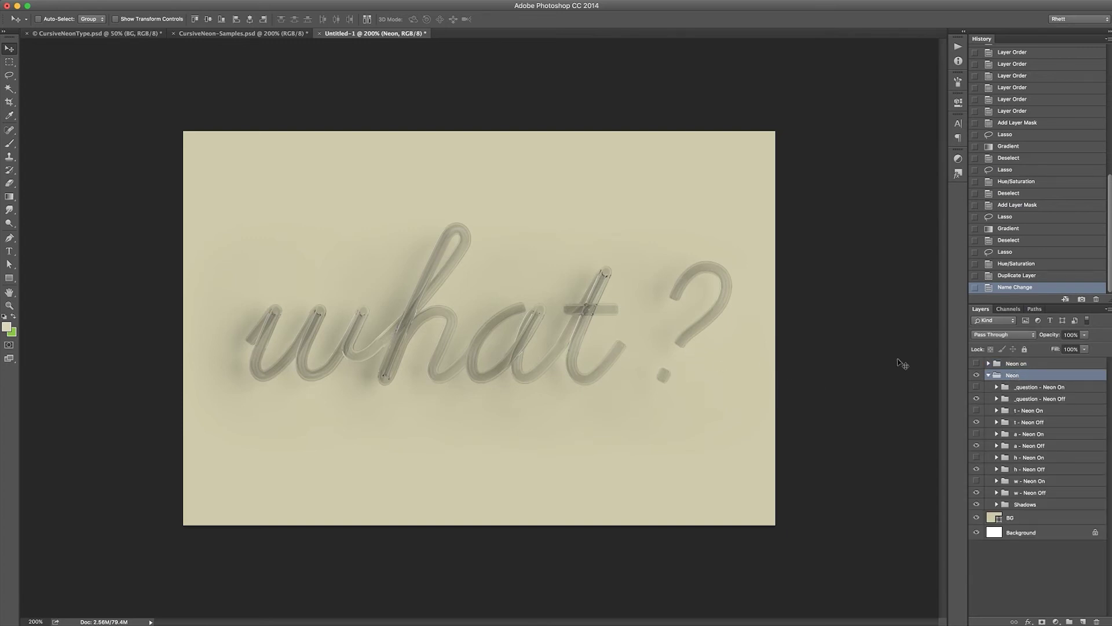
pyautogui.click(1029, 366)
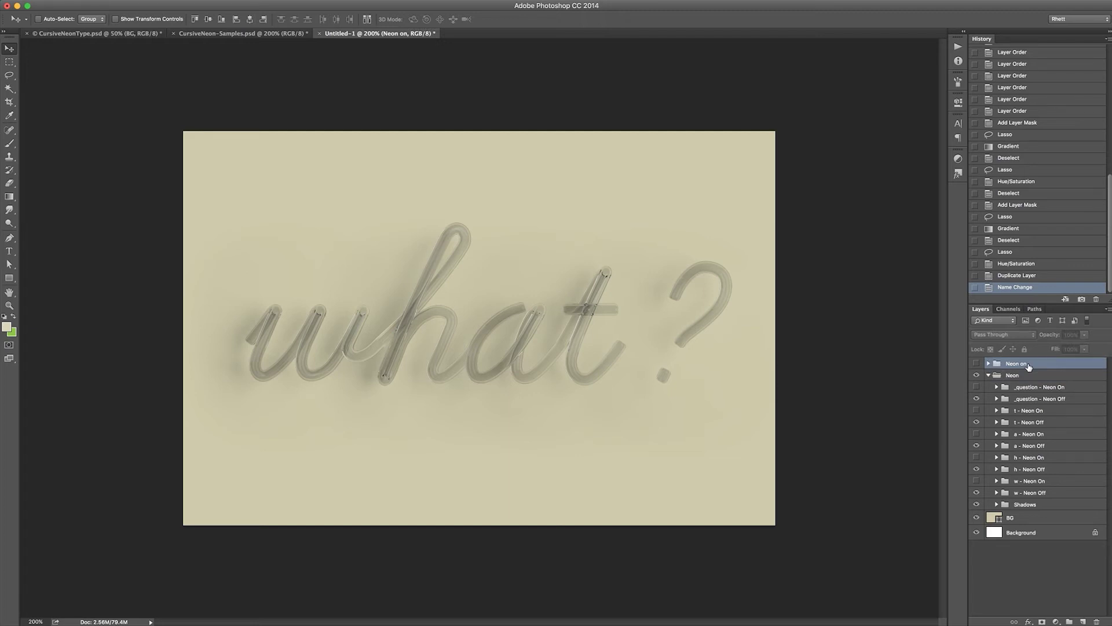
# - Hide the Neon On group in CursiveNeonType.psd and copy the Brackets group from Neon Off into the Untitled-1 document
pyautogui.click(132, 35)
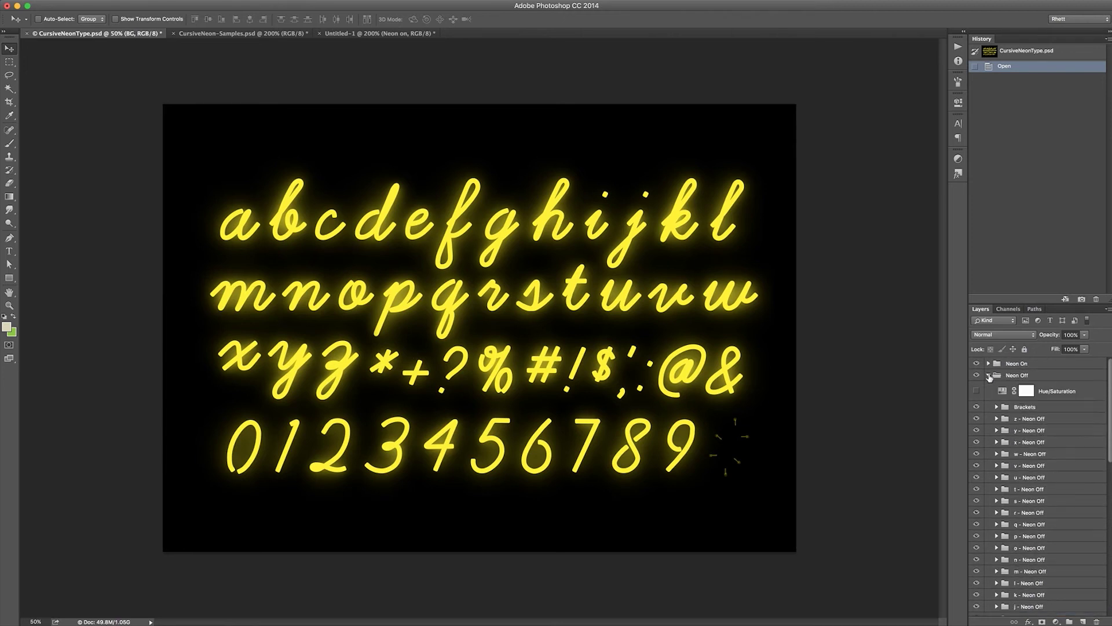
pyautogui.click(989, 375)
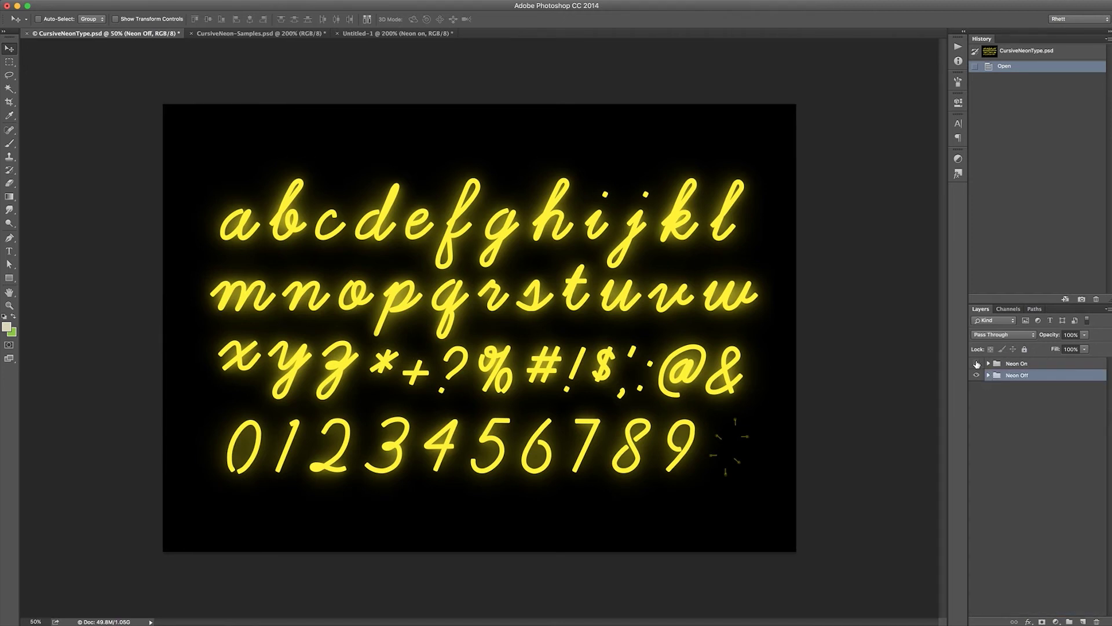
pyautogui.click(977, 364)
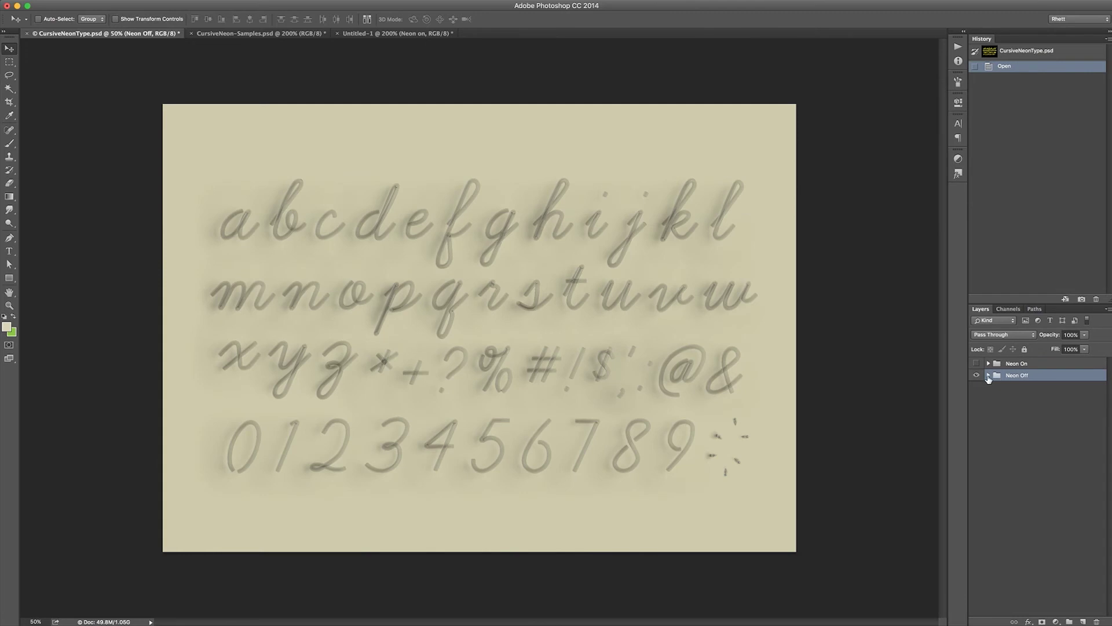
pyautogui.click(989, 375)
pyautogui.click(1030, 410)
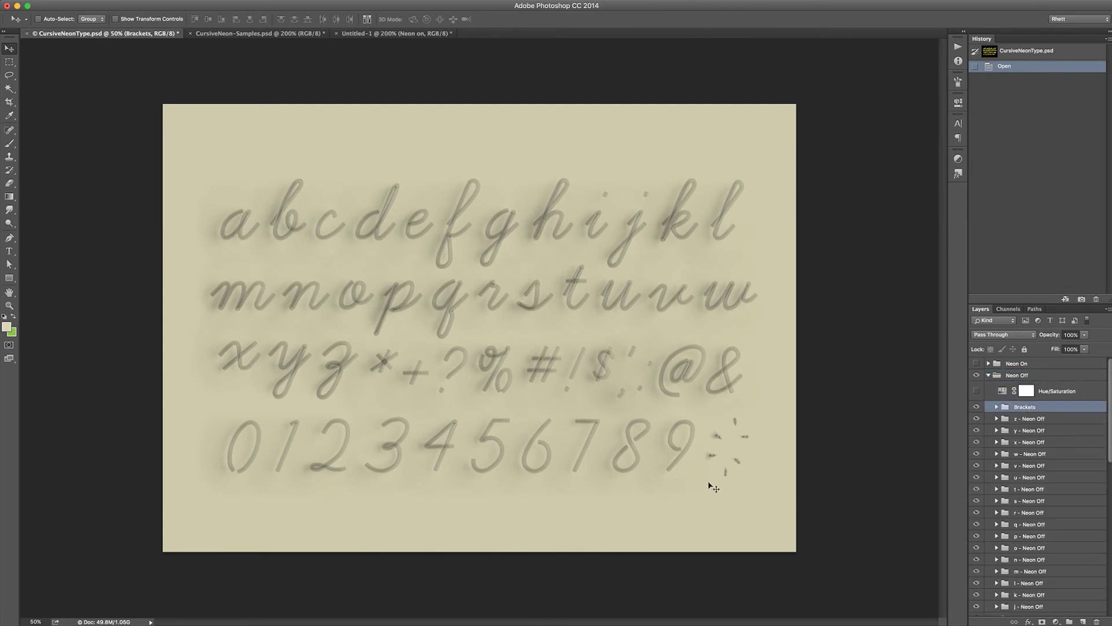
pyautogui.moveTo(721, 457); pyautogui.dragTo(622, 315)
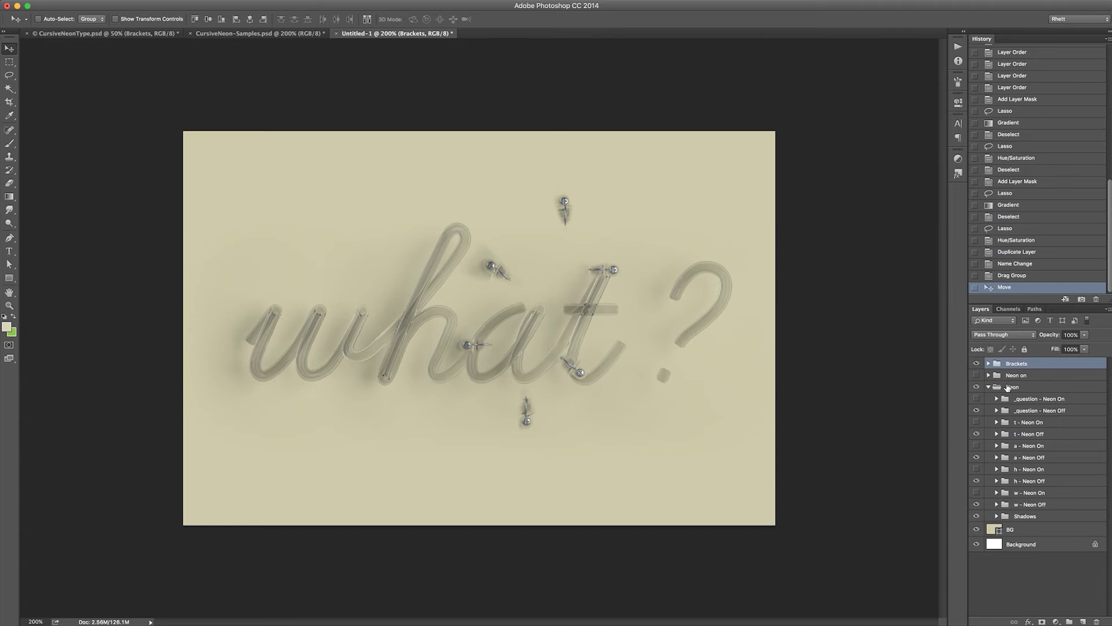
# - Scale the Brackets group proportionally to 65% with Free Transform
pyautogui.hotkey('ctrl', 't')
pyautogui.click(228, 19)
pyautogui.write('65')
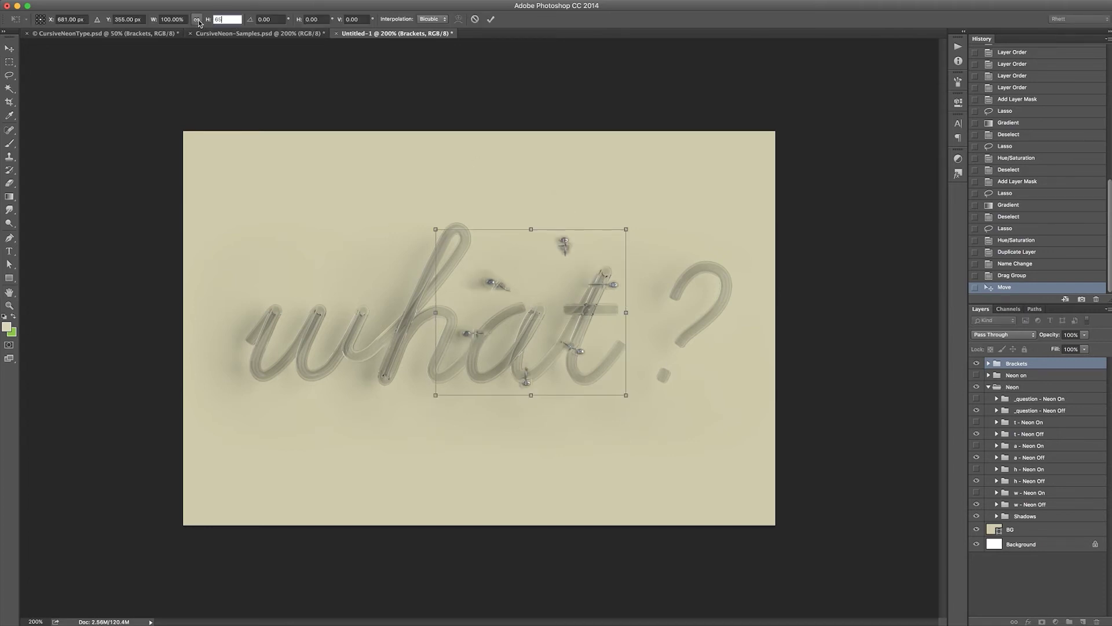
pyautogui.press('Return')
pyautogui.click(491, 19)
# - Move the brackets to the area below the question mark, and place the Brackets group at the top inside the Neon group, expanded
pyautogui.moveTo(583, 319); pyautogui.dragTo(700, 427)
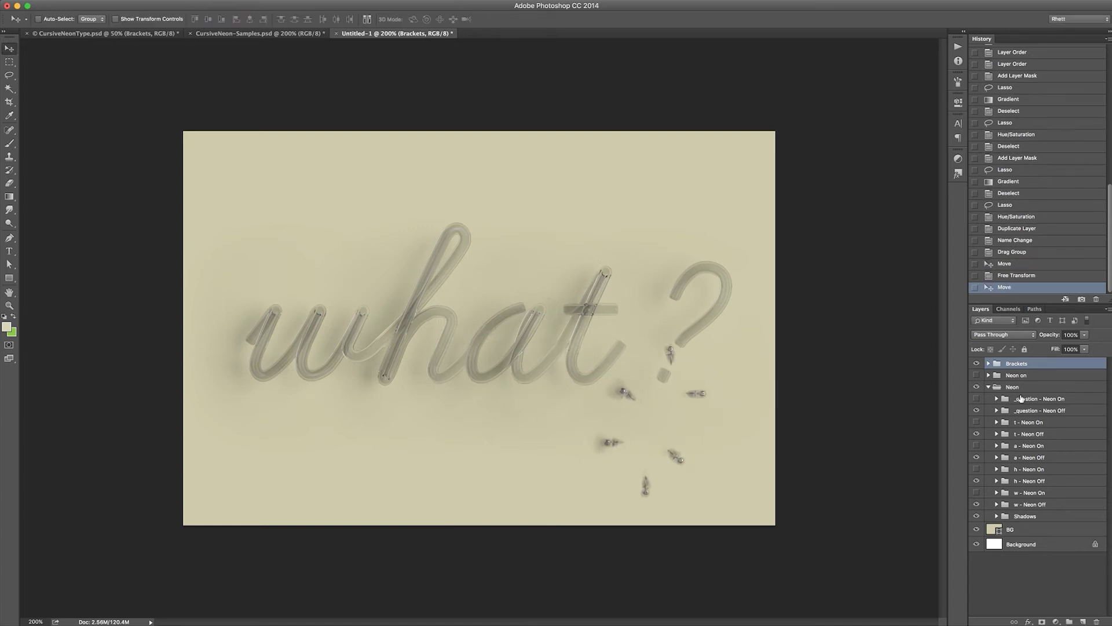
pyautogui.moveTo(1024, 365); pyautogui.dragTo(1039, 392)
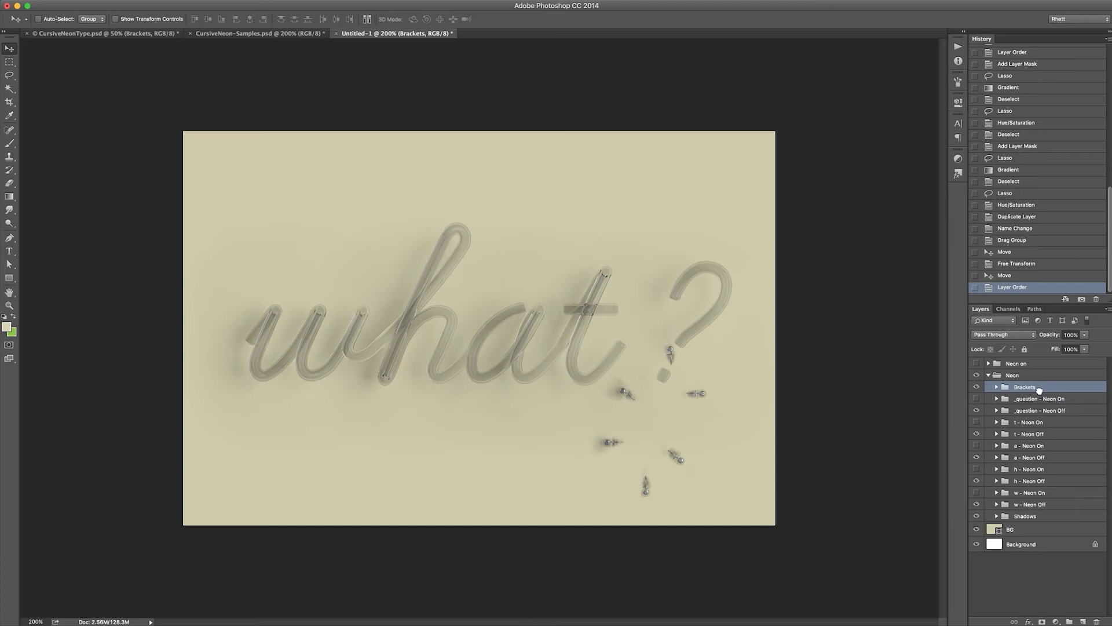
pyautogui.click(997, 387)
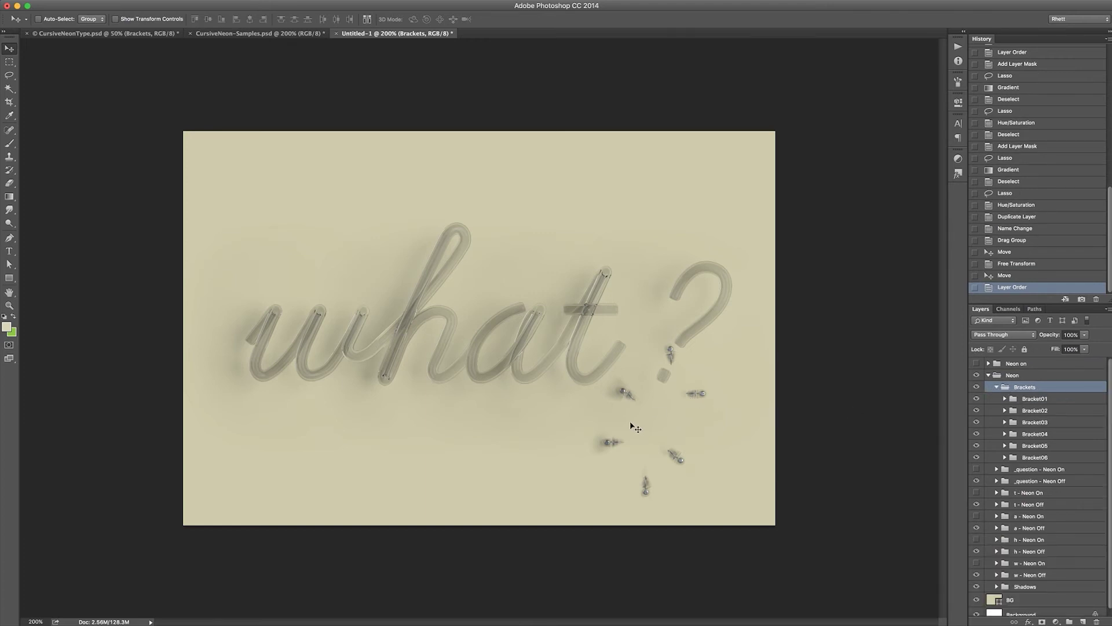
# - Move Bracket06 onto the tube joint between the w and h, rotate it slightly, and nudge it into place
pyautogui.rightClick(628, 395)
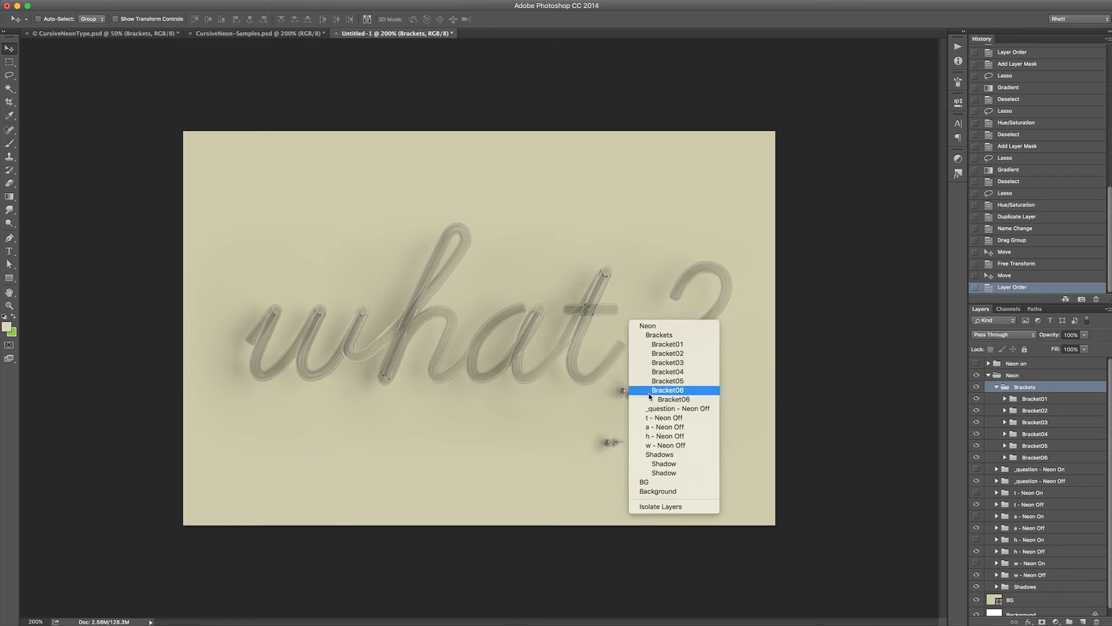
pyautogui.click(650, 397)
pyautogui.click(976, 457)
pyautogui.click(977, 458)
pyautogui.moveTo(628, 398); pyautogui.dragTo(401, 351)
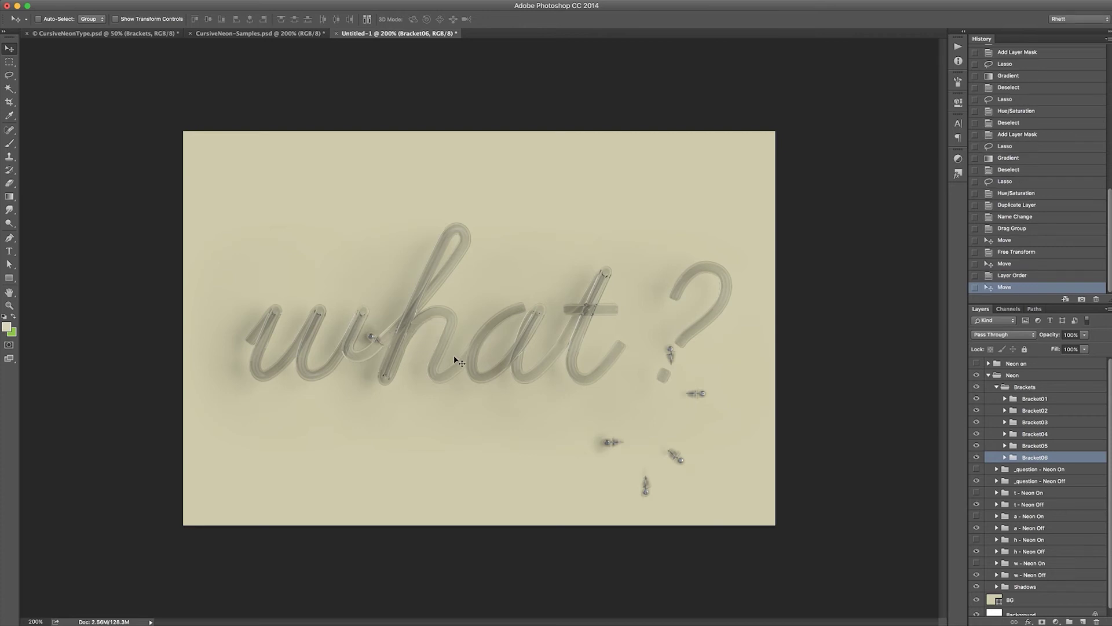
pyautogui.press('super+t')
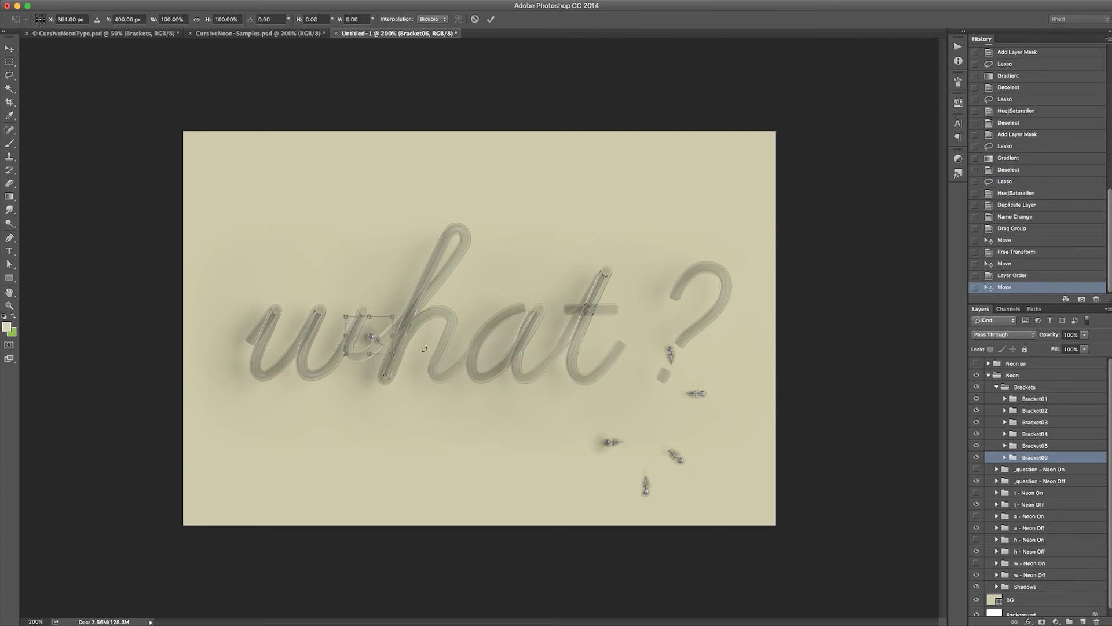
pyautogui.moveTo(442, 295); pyautogui.dragTo(452, 315)
pyautogui.press('Return')
pyautogui.press('Left')
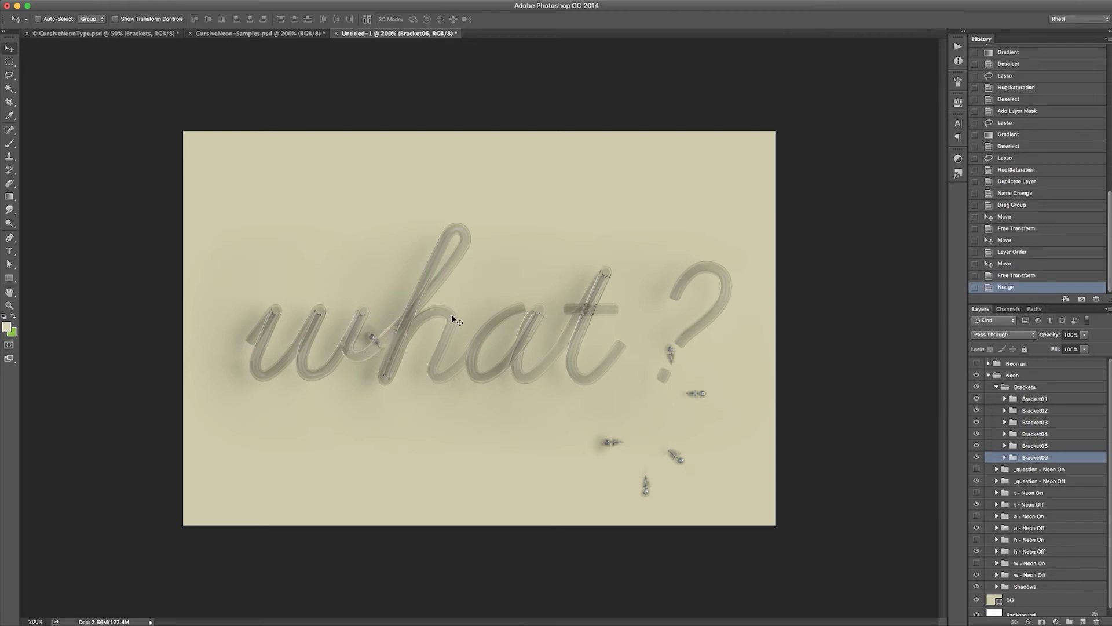
pyautogui.press('Up')
# - Set the opacity of Bracket06's Shadow layer to 20% and collapse the group
pyautogui.click(1005, 457)
pyautogui.click(977, 486)
pyautogui.click(977, 486)
pyautogui.click(1038, 486)
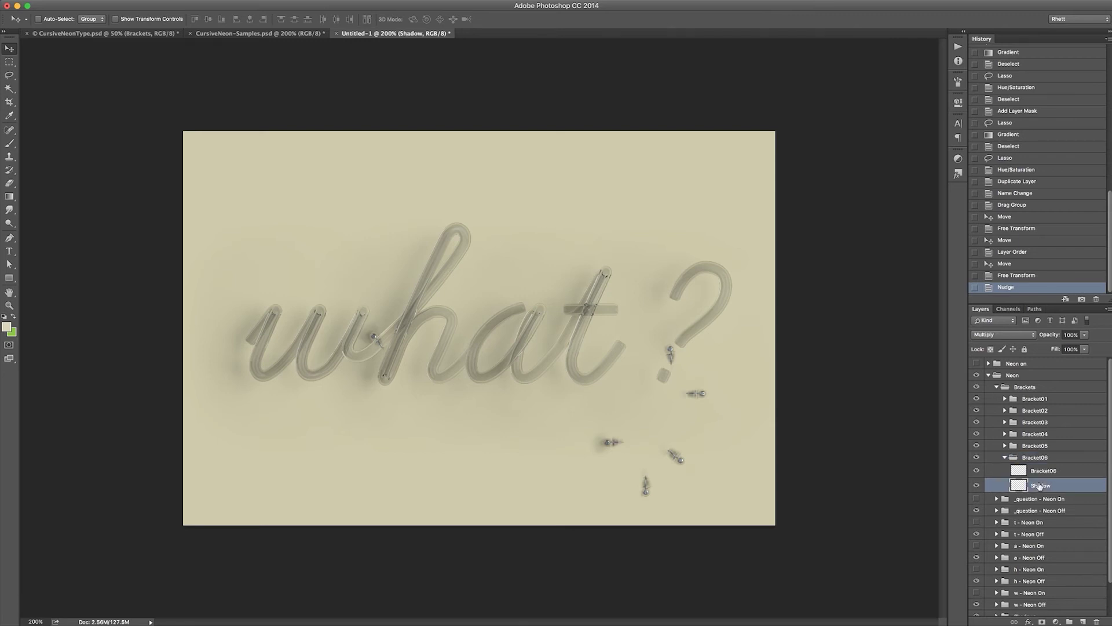
pyautogui.press('2')
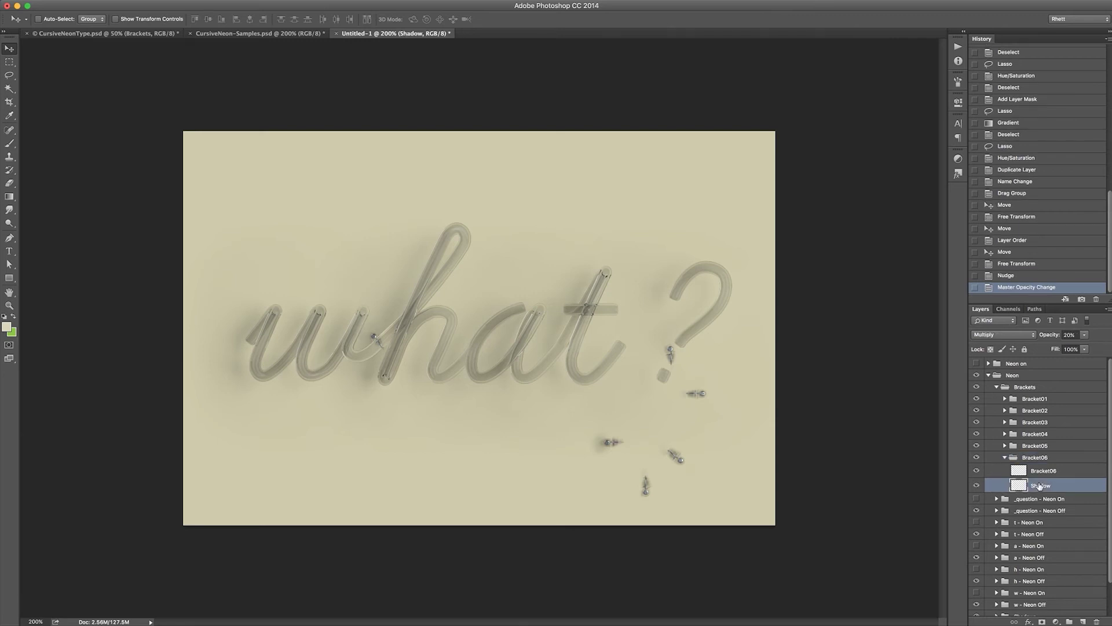
pyautogui.click(1006, 458)
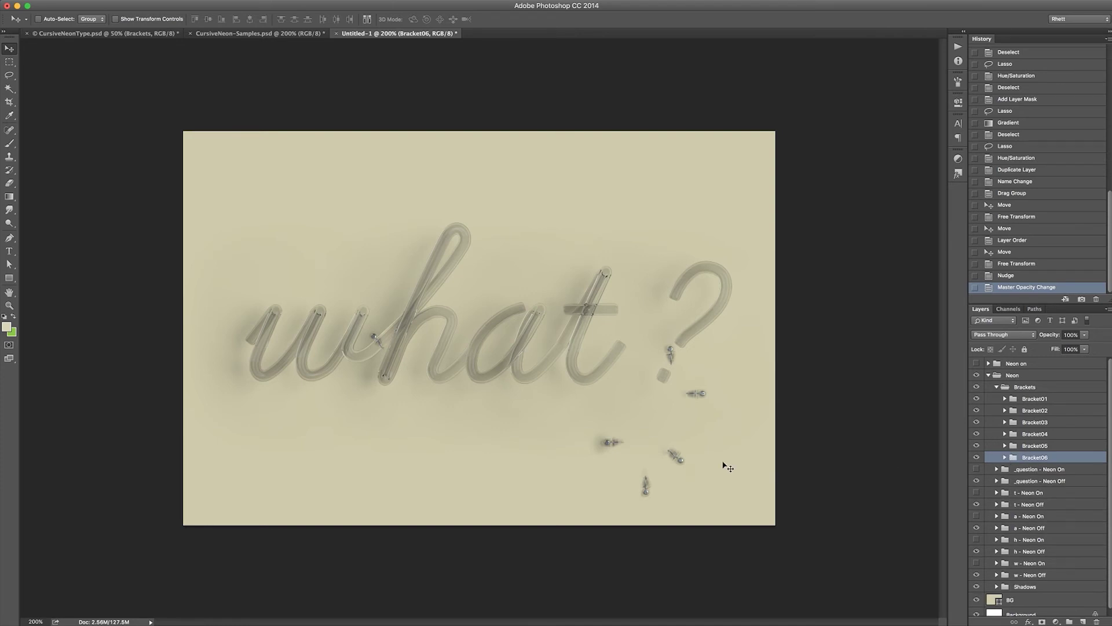
# - Move Bracket05 to the outer starting stroke of the w, adjust it with Free Transform, and nudge it into place
pyautogui.rightClick(606, 445)
pyautogui.click(629, 438)
pyautogui.moveTo(606, 443); pyautogui.dragTo(300, 365)
pyautogui.hotkey('ctrl', 't')
pyautogui.press('Return')
pyautogui.press('Left')
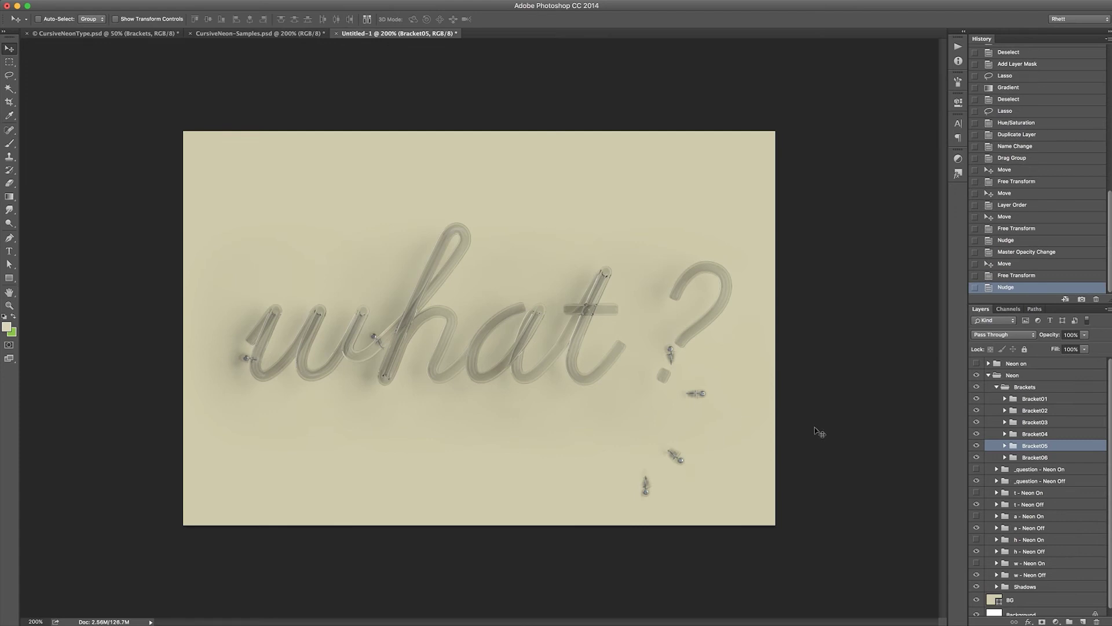
# - Set the opacity of Bracket05's Shadow layer to 20% and collapse the group
pyautogui.click(1004, 446)
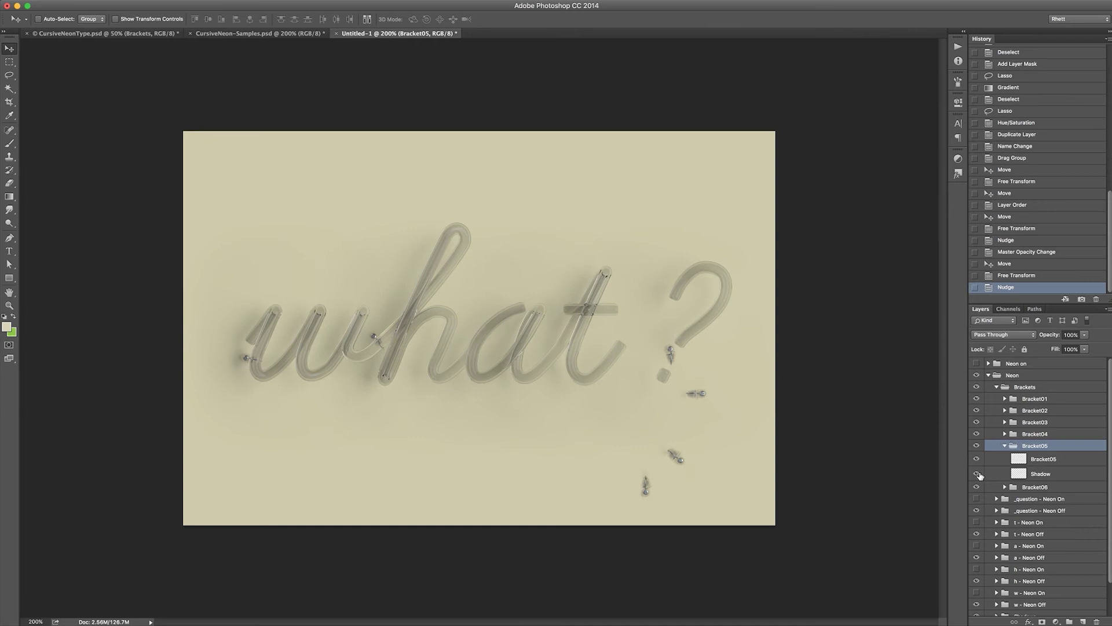
pyautogui.click(1049, 474)
pyautogui.press('2')
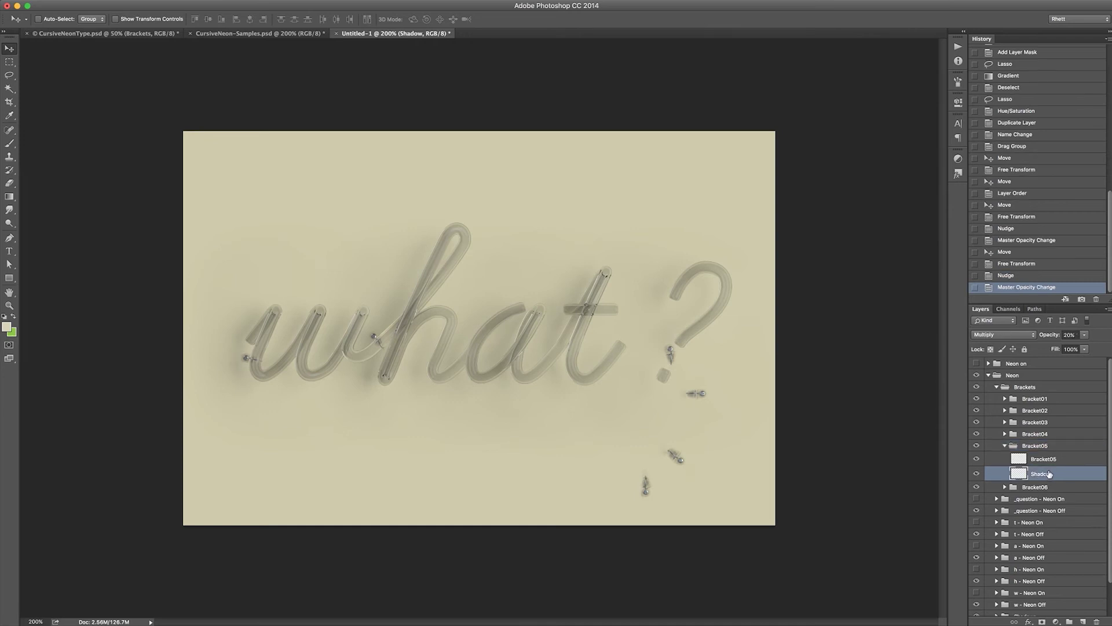
pyautogui.click(1005, 446)
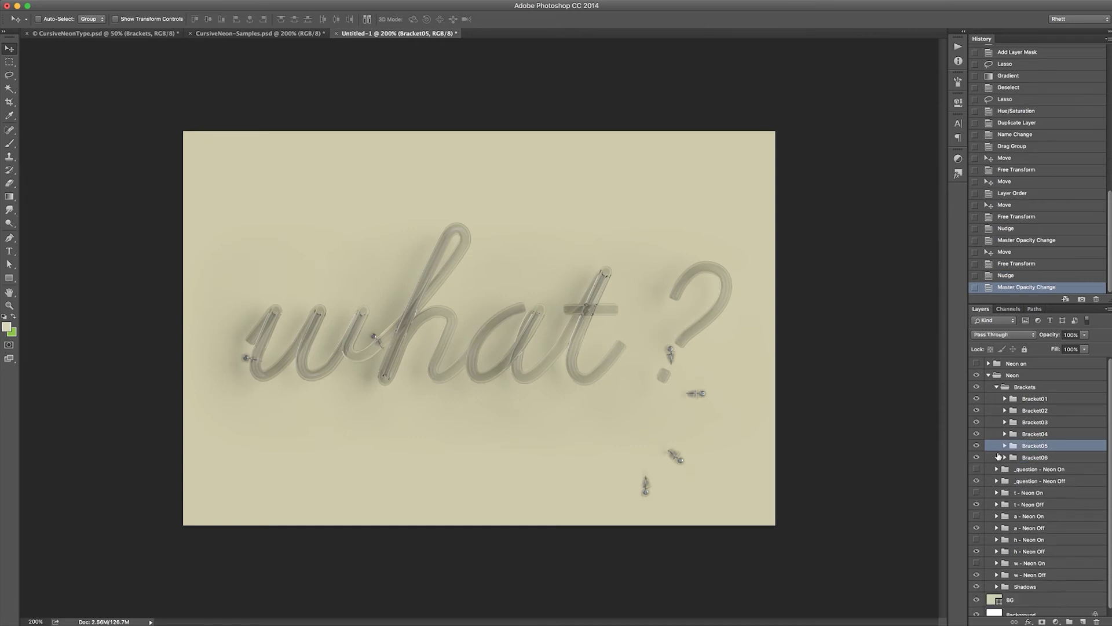
# - Move Bracket02 onto the outer curve of the question mark and nudge it up
pyautogui.rightClick(699, 394)
pyautogui.moveTo(714, 405); pyautogui.dragTo(746, 303)
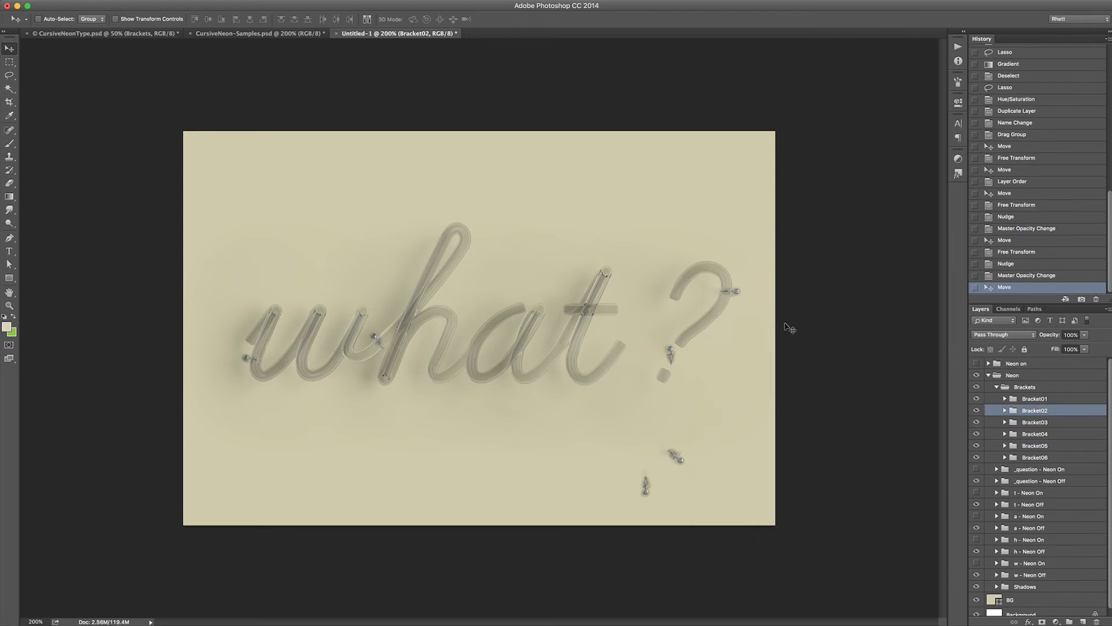
pyautogui.press('Up')
# - Lower the opacity of Bracket02's Shadow layer and collapse the group
pyautogui.click(1005, 411)
pyautogui.click(1041, 440)
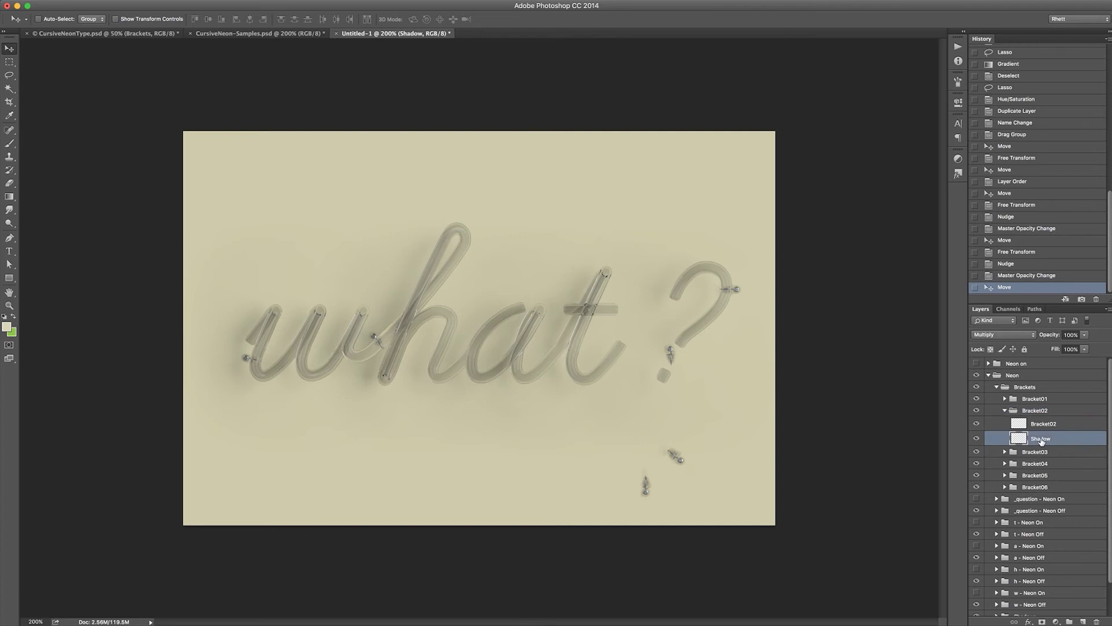
pyautogui.click(1005, 410)
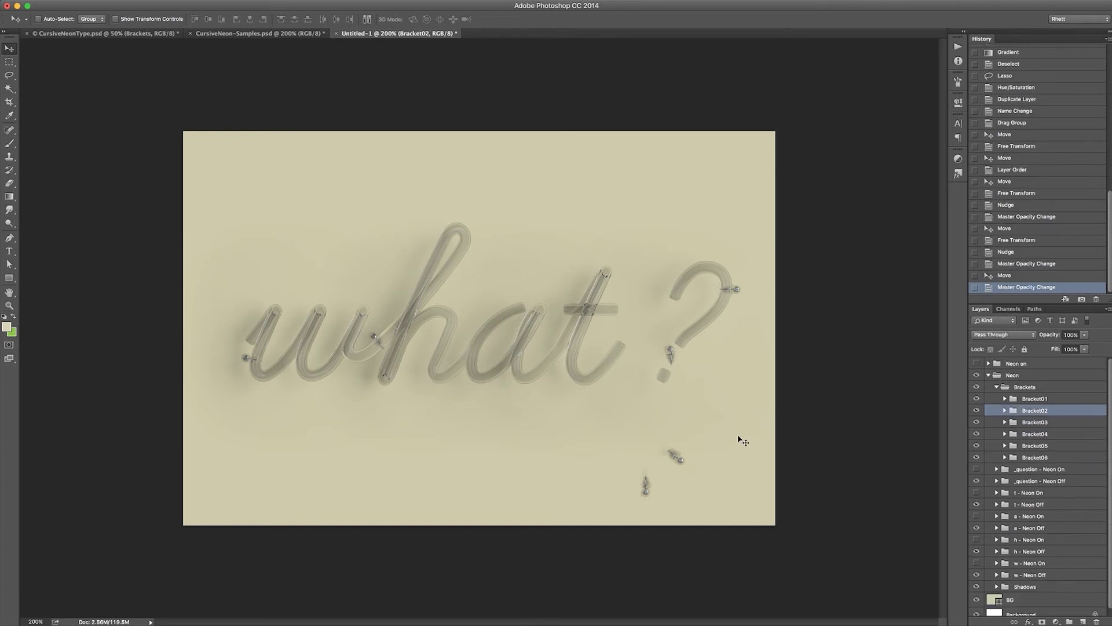
# - Move Bracket03 onto the ending curve of the t and nudge it sideways into place
pyautogui.rightClick(676, 457)
pyautogui.click(686, 451)
pyautogui.moveTo(686, 456); pyautogui.dragTo(618, 371)
pyautogui.press('Right')
pyautogui.press('Right')
pyautogui.press('Right')
pyautogui.press('Right')
pyautogui.press('Right')
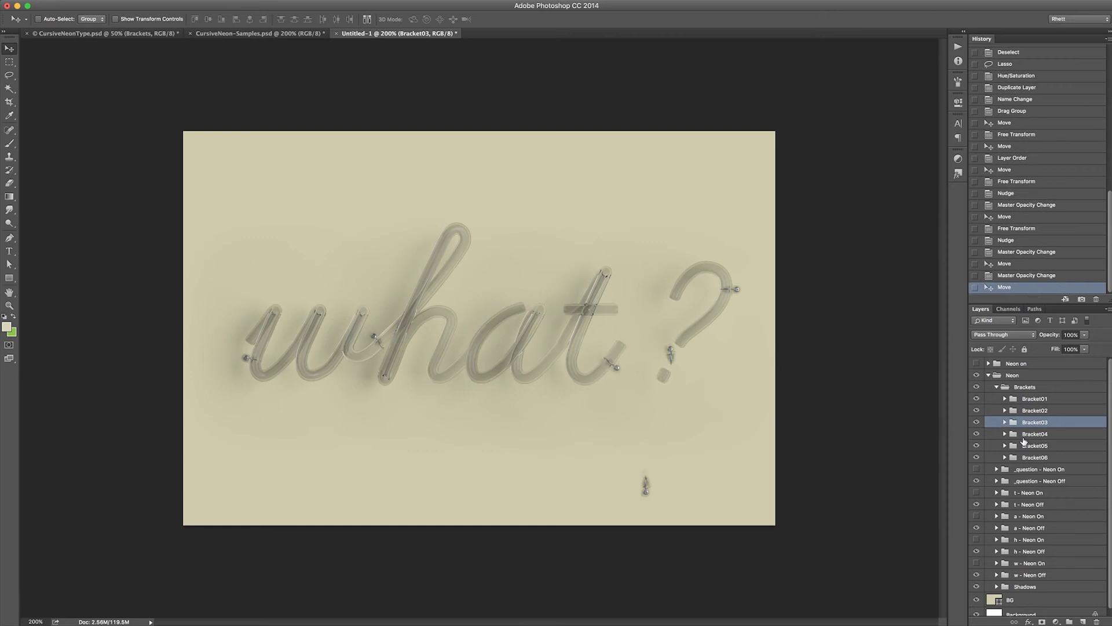
# - Set the opacity of Bracket03's Shadow layer to 20% and collapse the group
pyautogui.click(1005, 421)
pyautogui.click(1037, 450)
pyautogui.press('2')
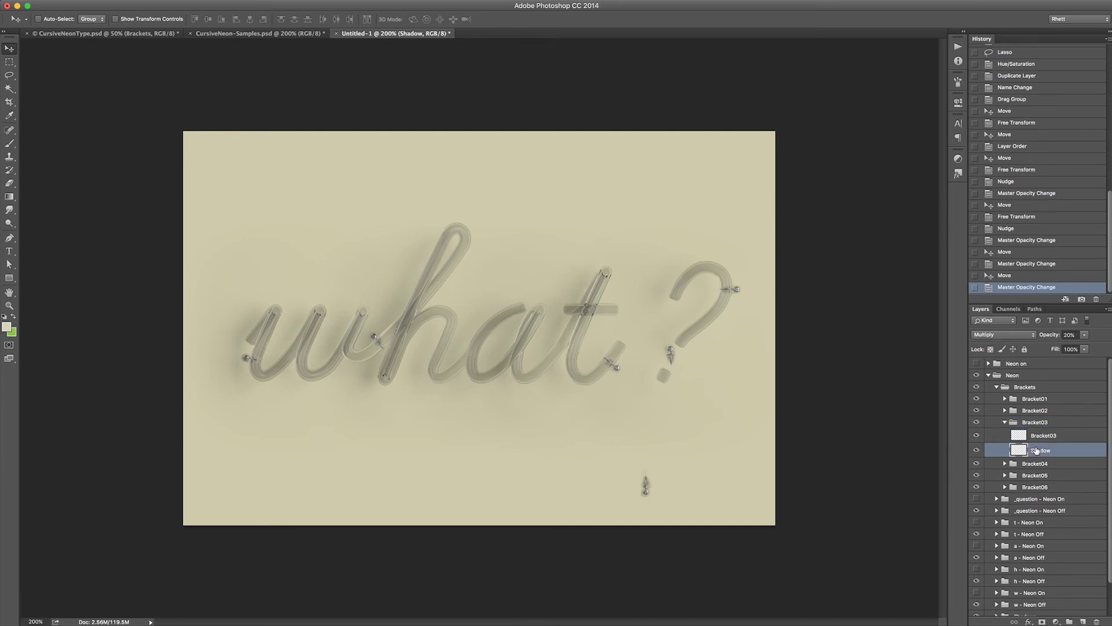
pyautogui.click(1005, 421)
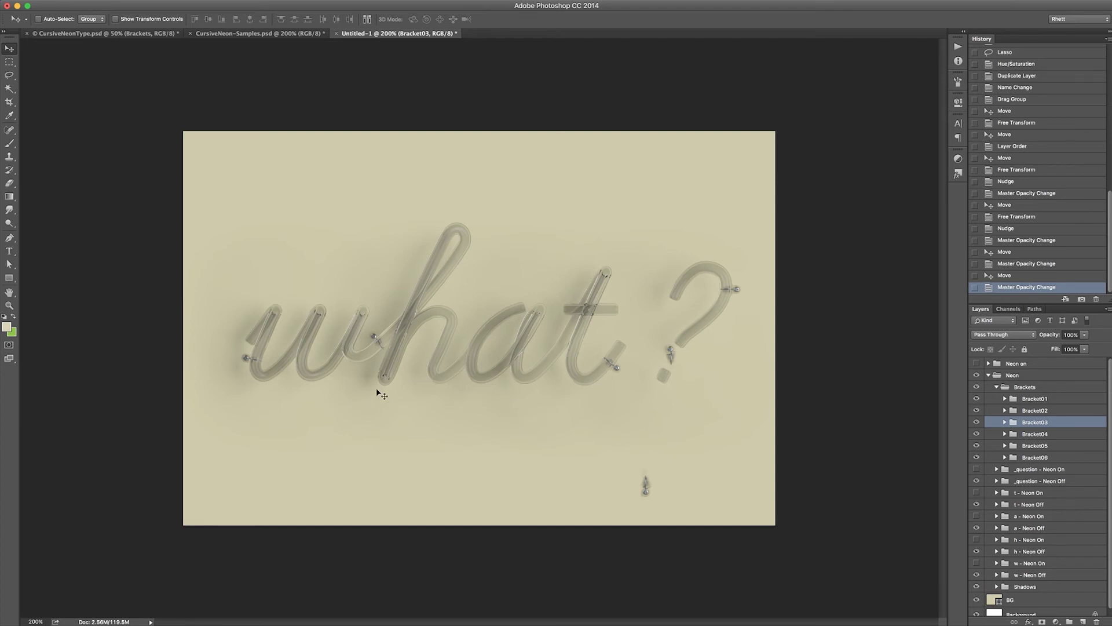
# - Duplicate Bracket05 onto the upper curve of the a, rotate it to follow the tube and nudge it down
pyautogui.rightClick(247, 357)
pyautogui.click(284, 355)
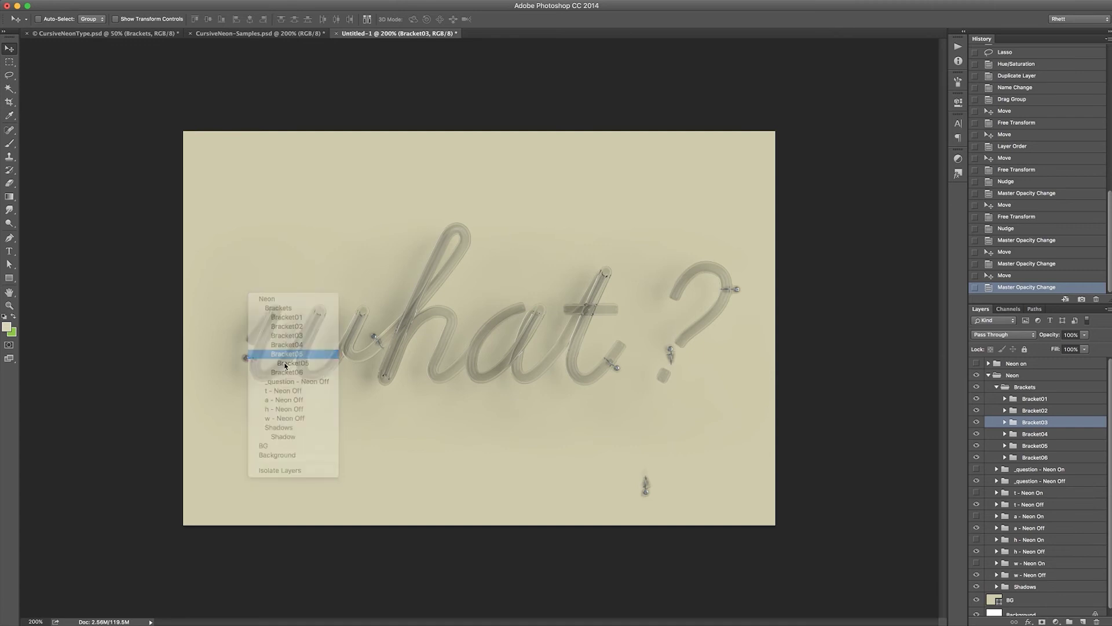
pyautogui.moveTo(280, 385); pyautogui.dragTo(520, 346)
pyautogui.hotkey('ctrl', 't')
pyautogui.moveTo(541, 299); pyautogui.dragTo(540, 331)
pyautogui.press('Return')
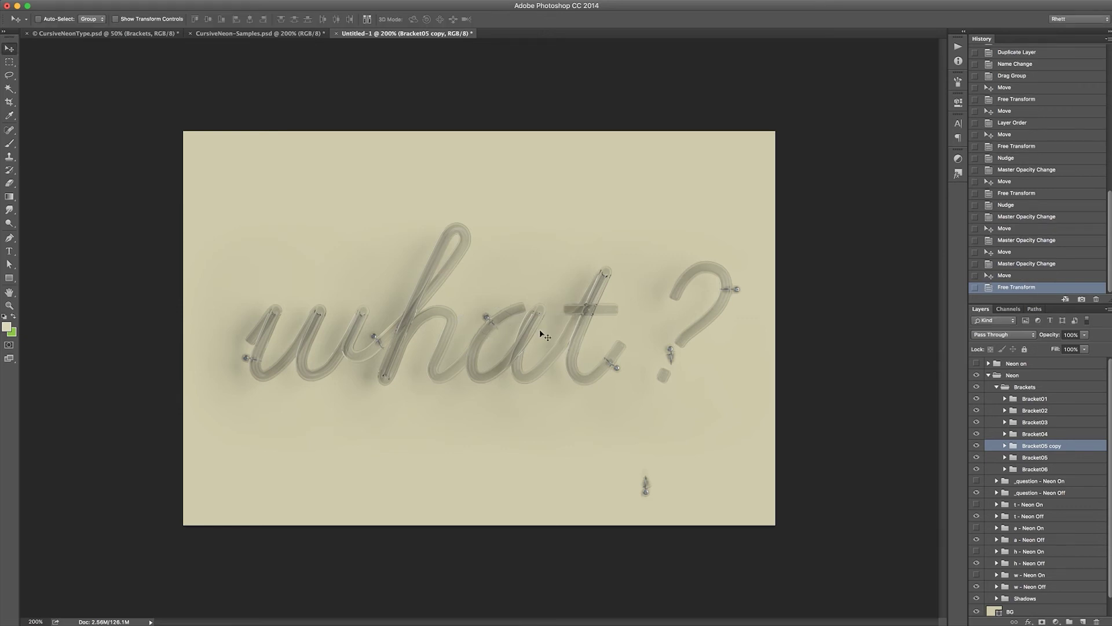
pyautogui.press('Down')
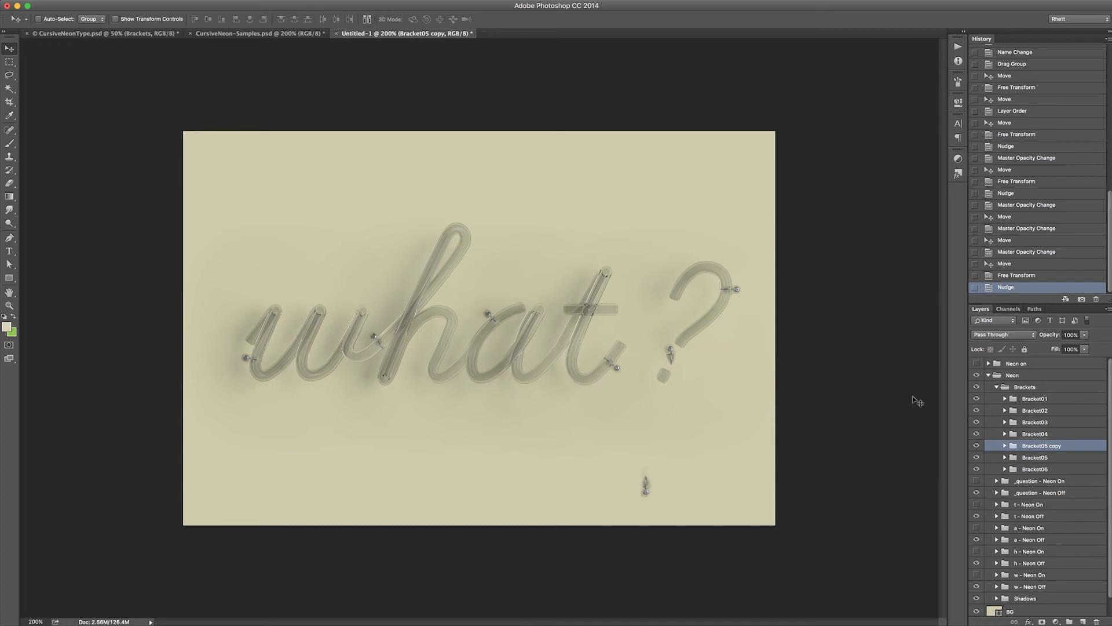
# - Hide the two unneeded brackets, Bracket04 below the word and Bracket01 above the question mark's dot
pyautogui.rightClick(645, 488)
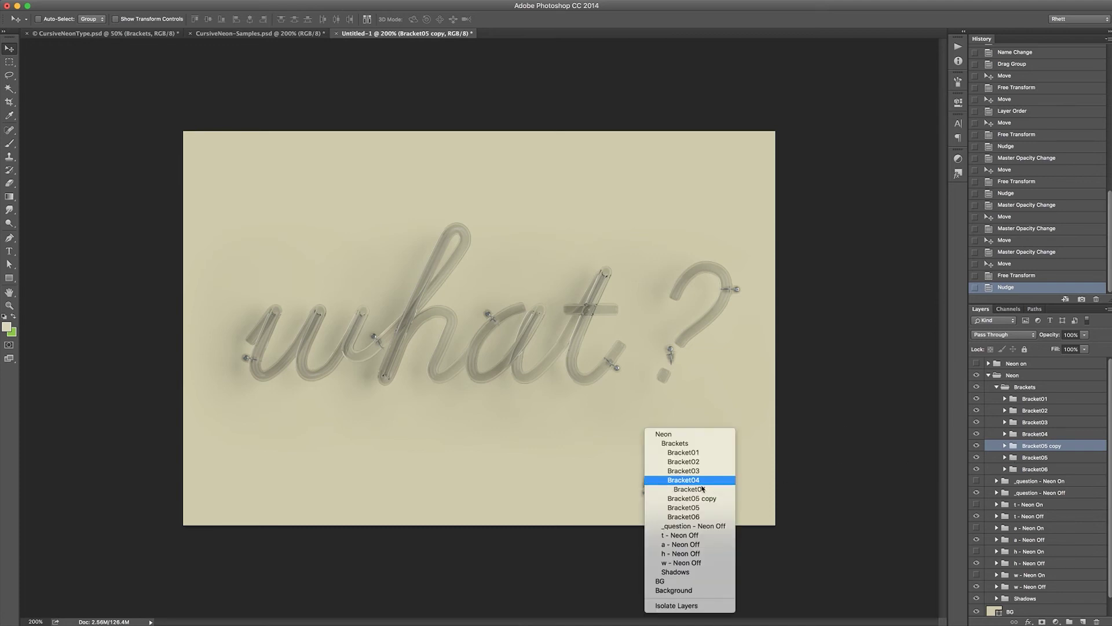
pyautogui.click(646, 488)
pyautogui.press('super+comma')
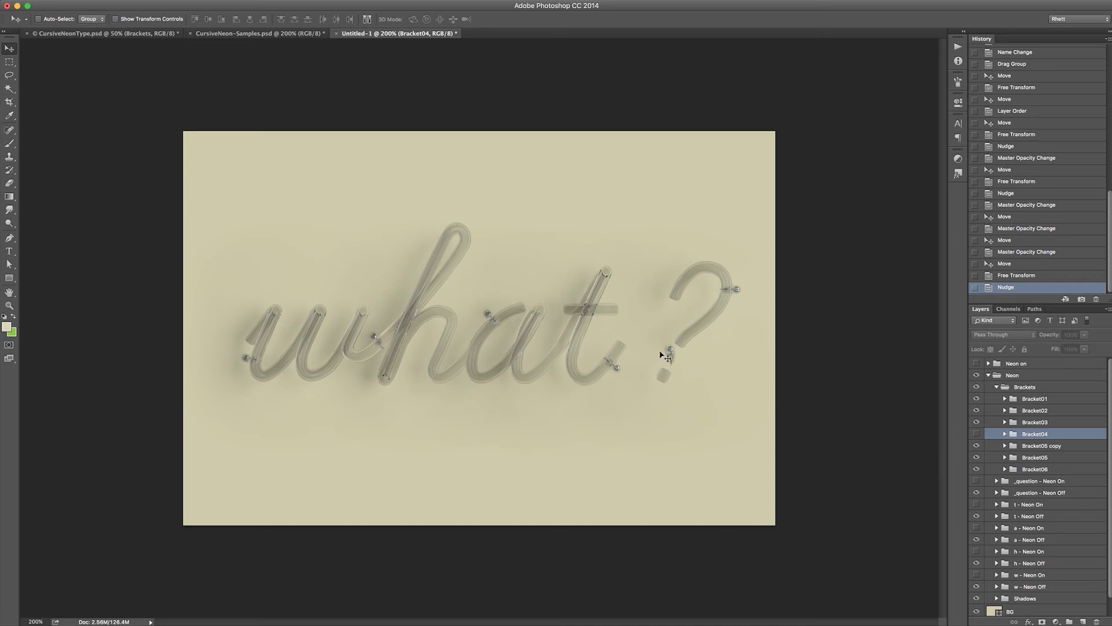
pyautogui.rightClick(668, 353)
pyautogui.click(686, 349)
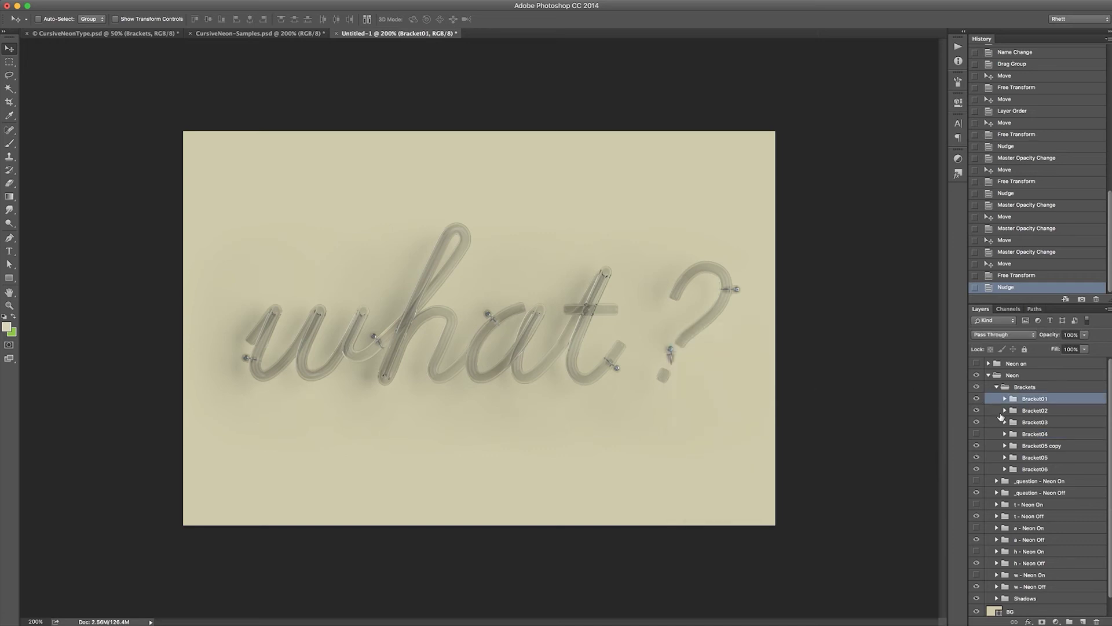
pyautogui.click(977, 400)
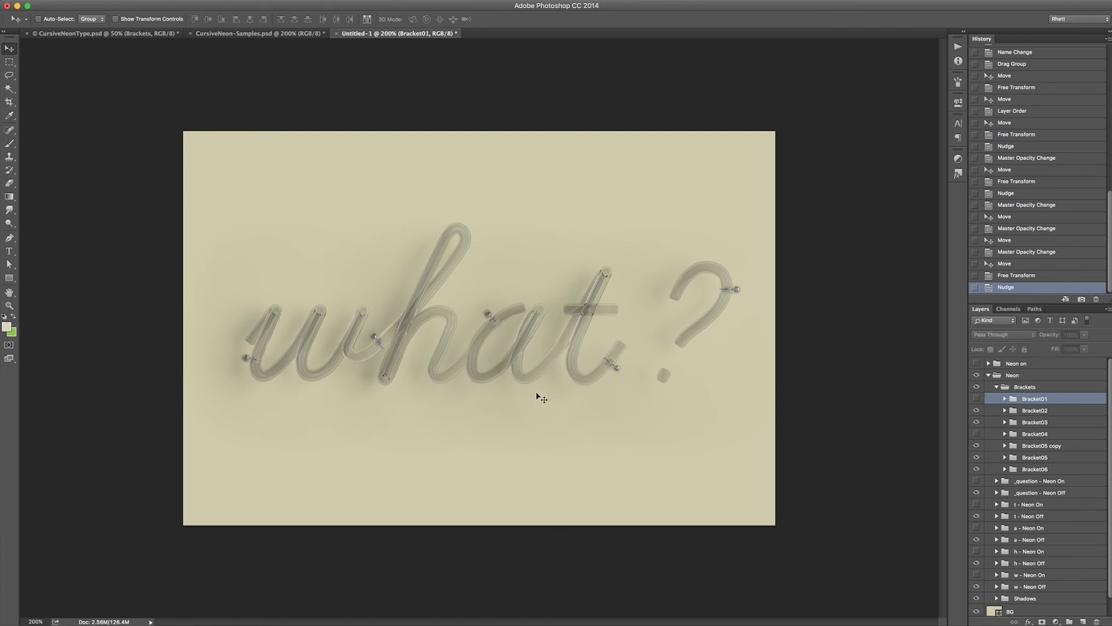
# - Collapse the Brackets and Neon groups and delete the old "Neon on" group together with its contents
pyautogui.click(997, 386)
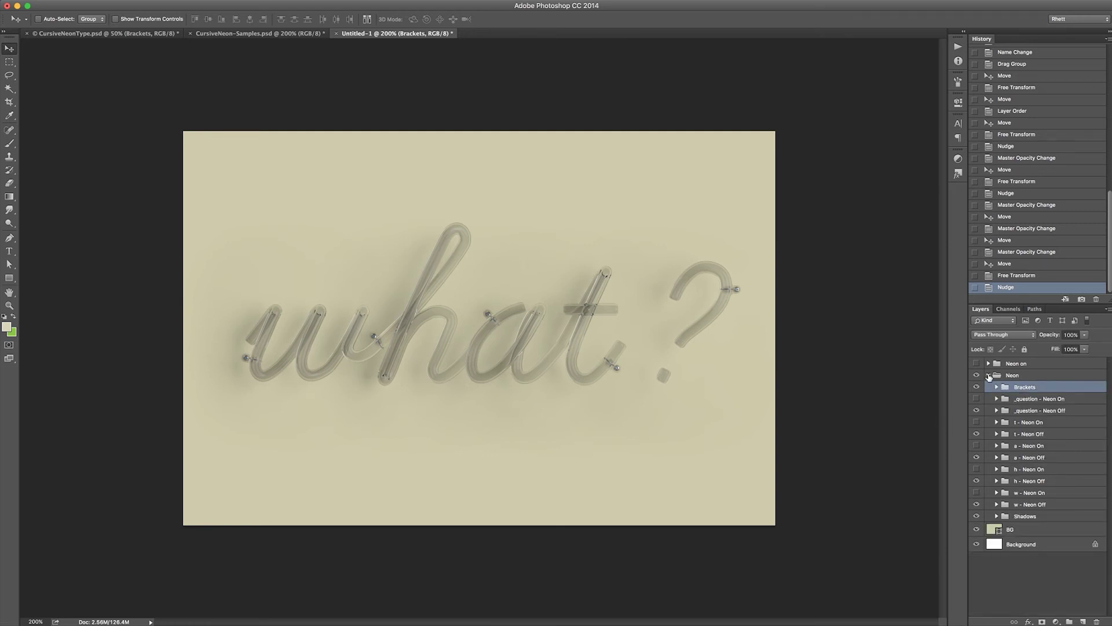
pyautogui.click(989, 375)
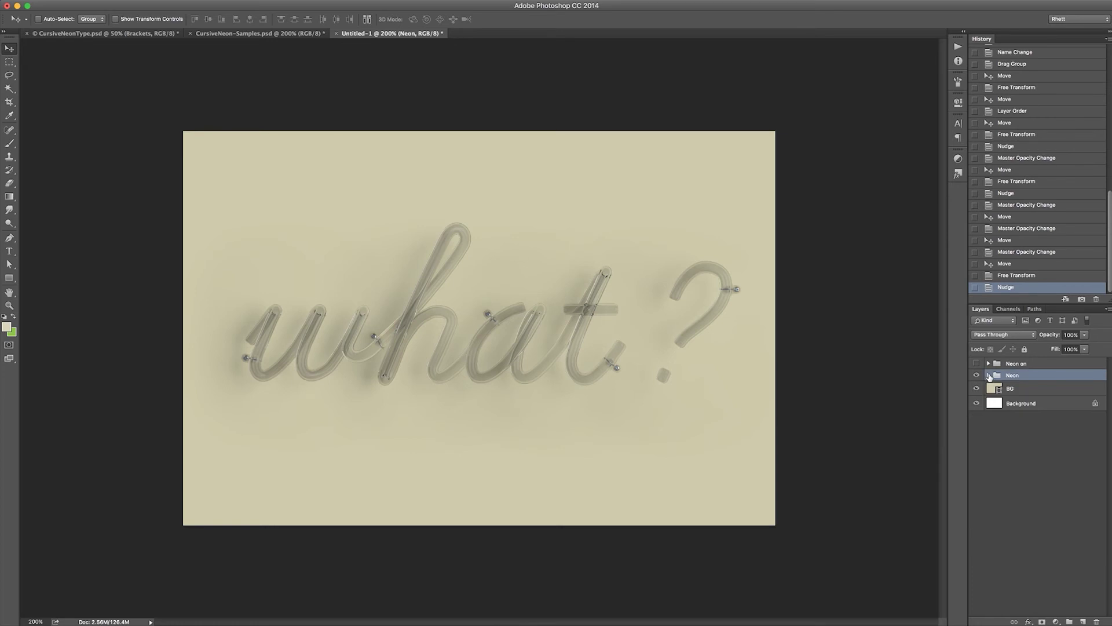
pyautogui.click(1010, 365)
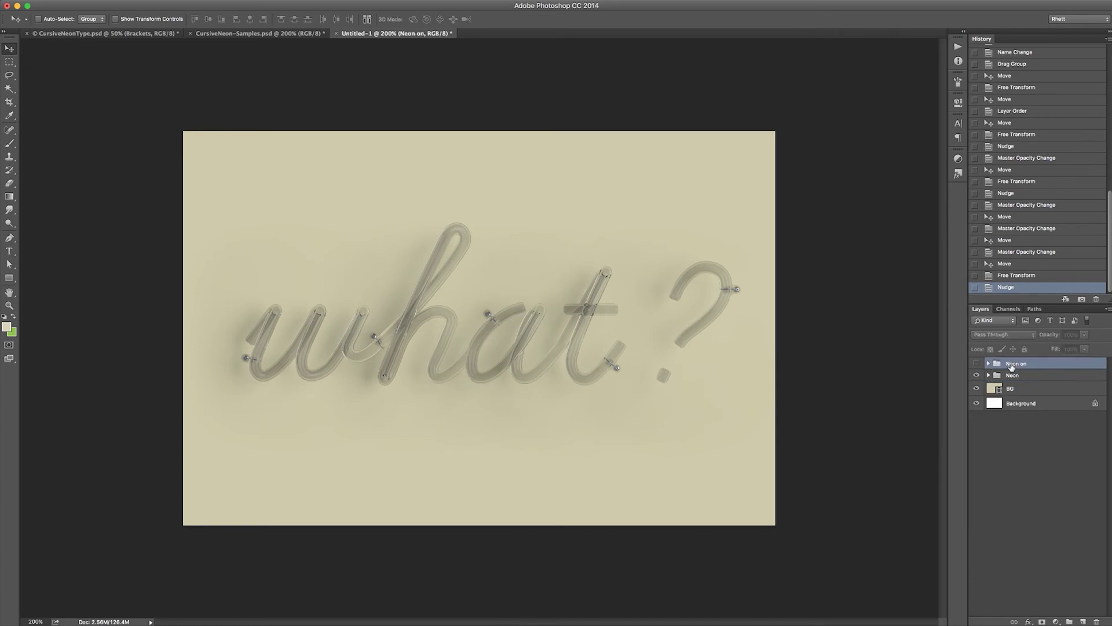
pyautogui.click(1097, 621)
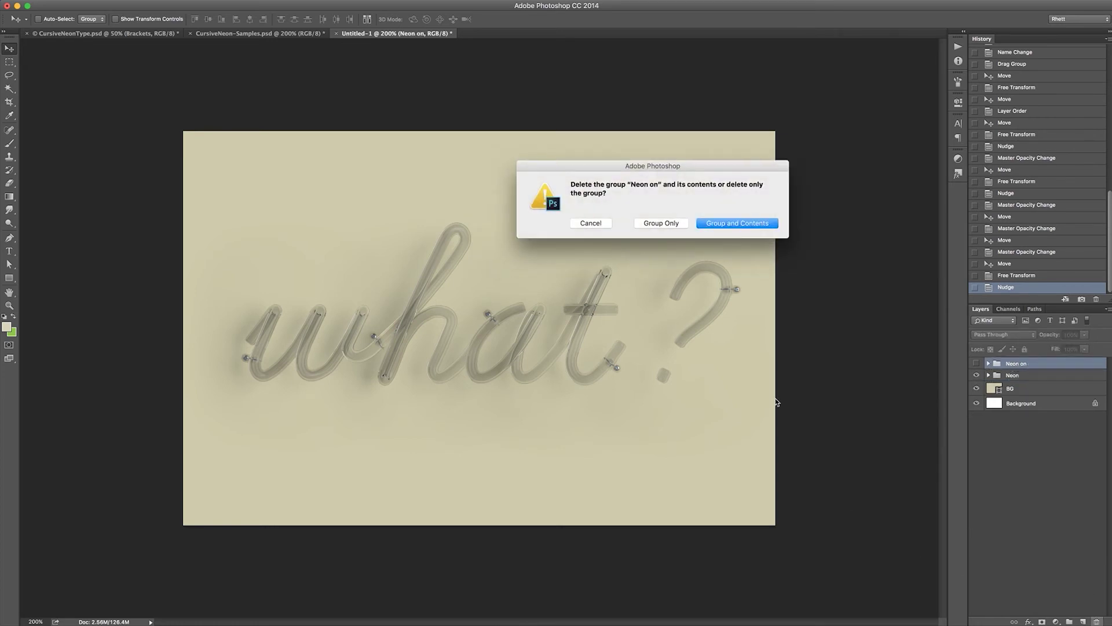
pyautogui.click(728, 225)
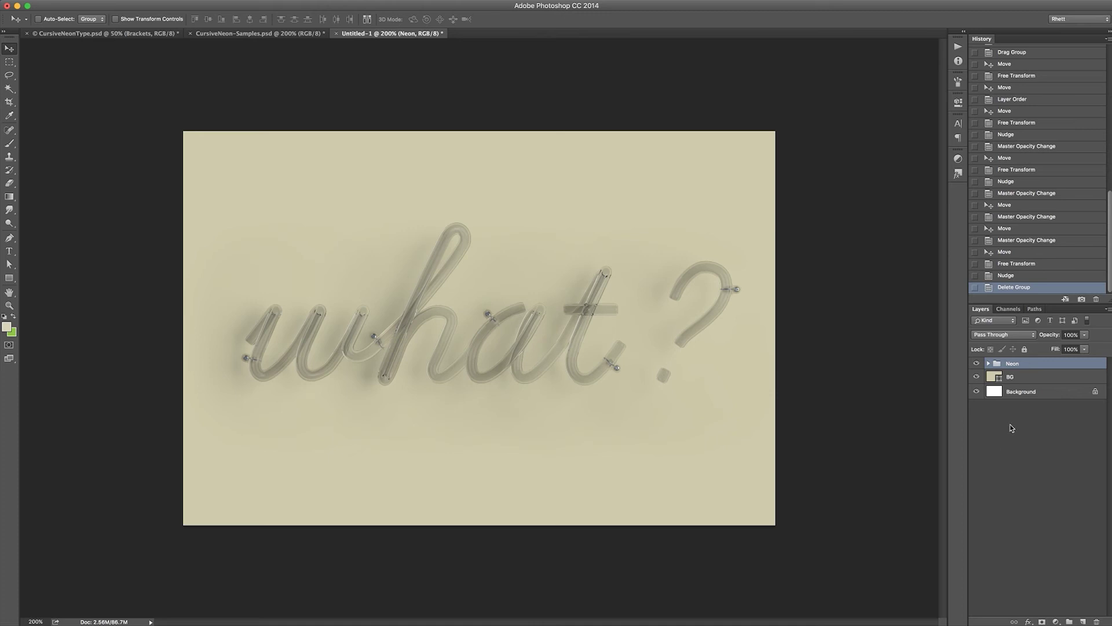
# - Duplicate the Neon group, hide the original and expand the copy
pyautogui.moveTo(1013, 366); pyautogui.dragTo(1082, 617)
pyautogui.click(977, 376)
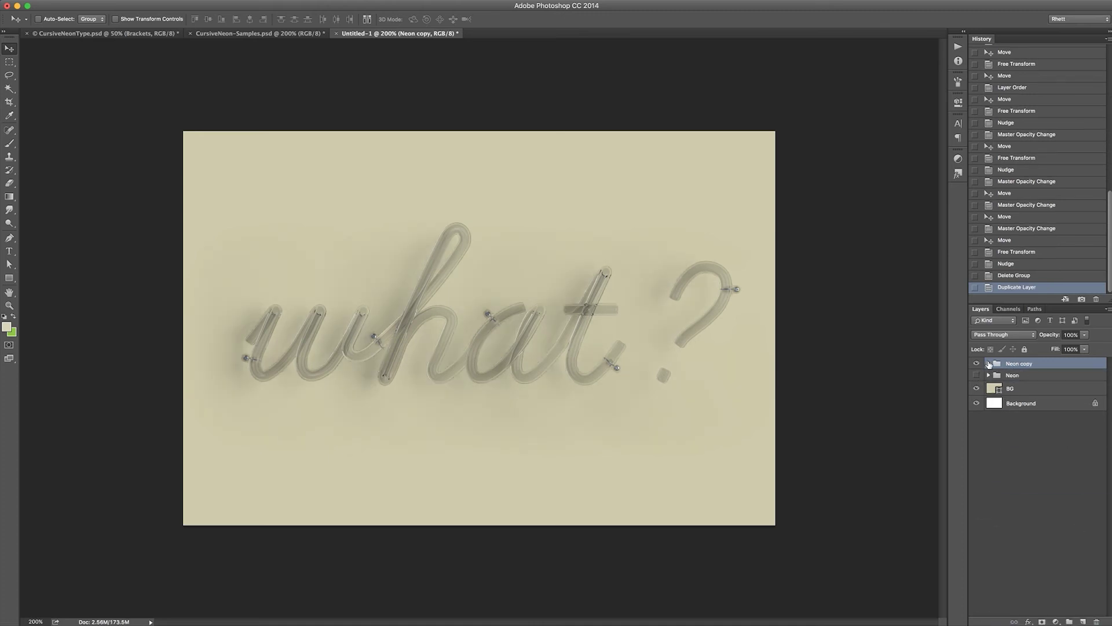
pyautogui.click(989, 364)
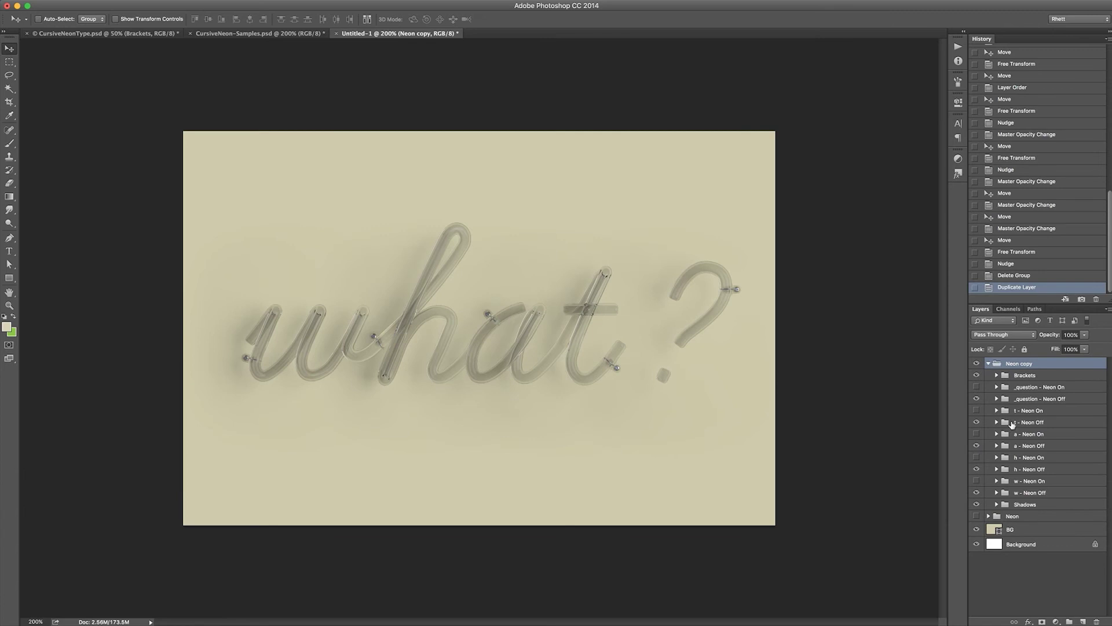
# - Show the Neon On groups of the question mark, t, a, h and w inside Neon copy
pyautogui.click(977, 386)
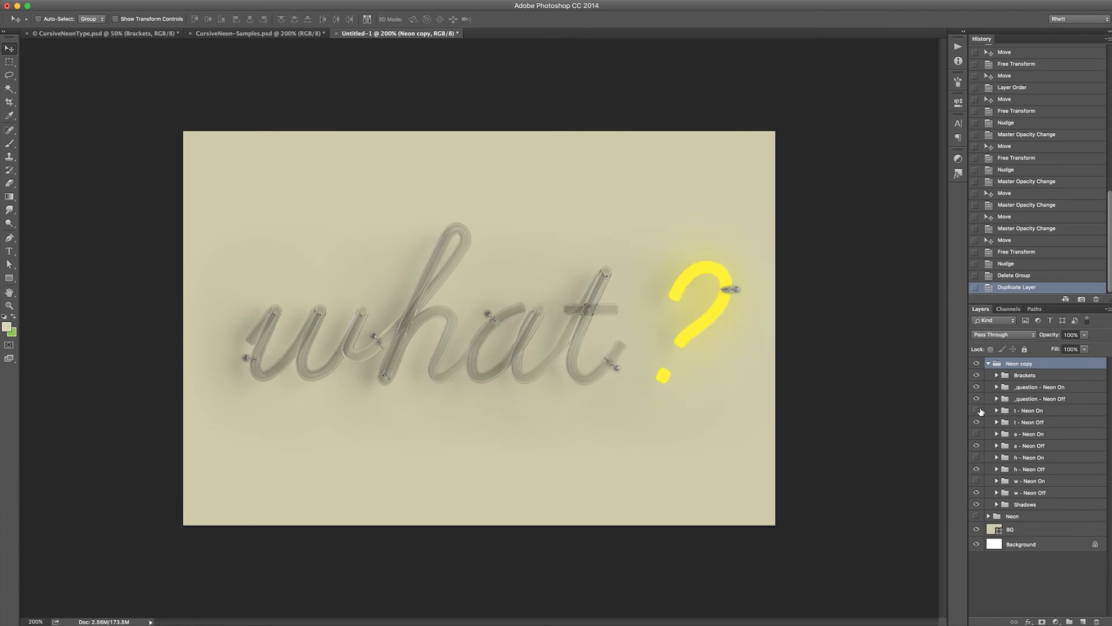
pyautogui.click(978, 411)
pyautogui.click(978, 434)
pyautogui.click(977, 457)
pyautogui.click(977, 481)
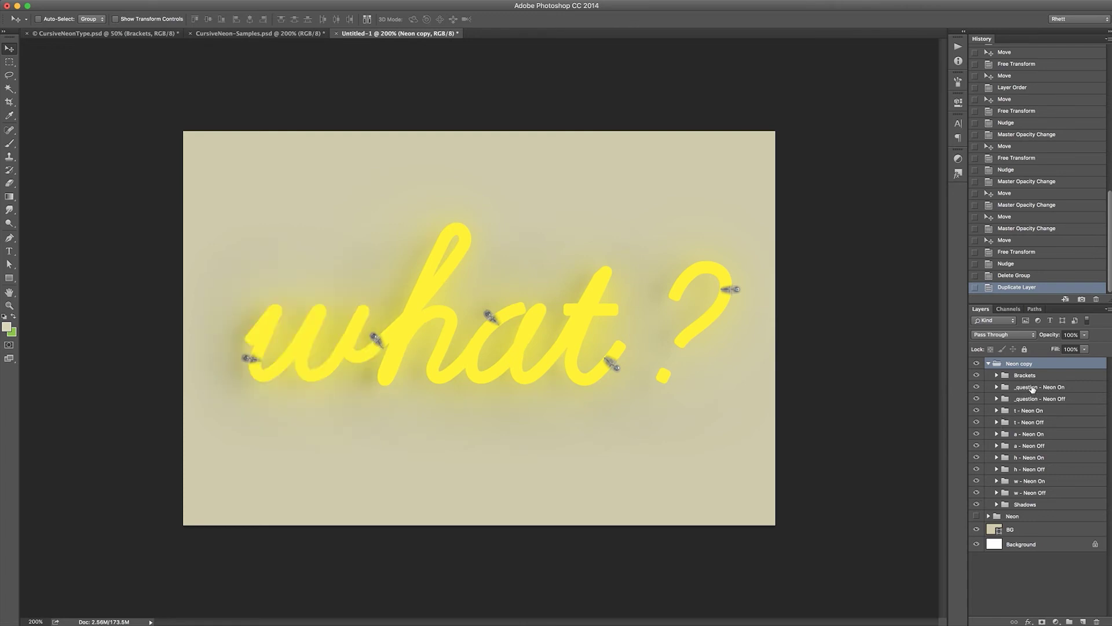
# - Move the five Neon On letter groups above the Brackets group and combine them into one group
pyautogui.moveTo(1031, 388); pyautogui.dragTo(1032, 371)
pyautogui.moveTo(1030, 412); pyautogui.dragTo(1032, 381)
pyautogui.moveTo(1037, 432); pyautogui.dragTo(1051, 394)
pyautogui.moveTo(1036, 458); pyautogui.dragTo(1069, 408)
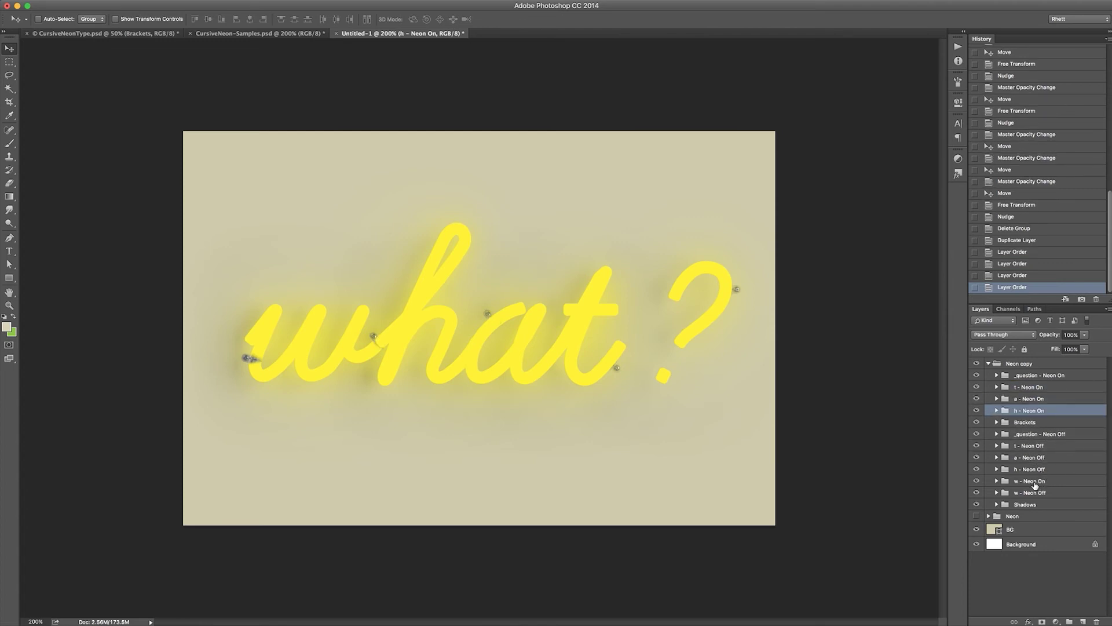
pyautogui.moveTo(1039, 481); pyautogui.dragTo(1054, 423)
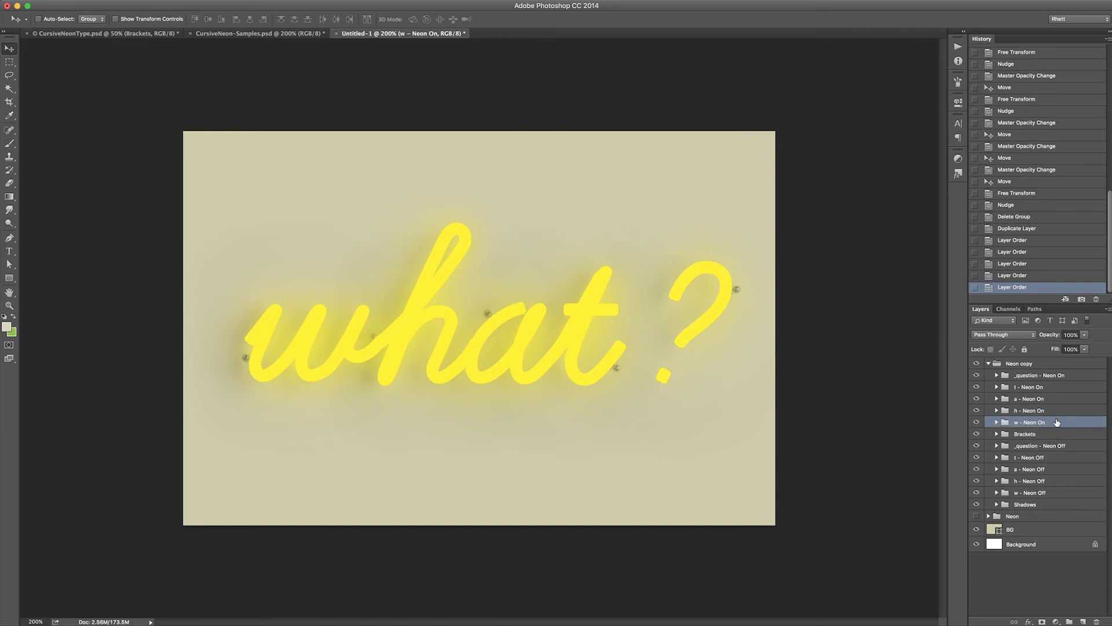
pyautogui.keyDown('shift'); pyautogui.click(1046, 379); pyautogui.keyUp('shift')
pyautogui.moveTo(1043, 420); pyautogui.dragTo(1069, 621)
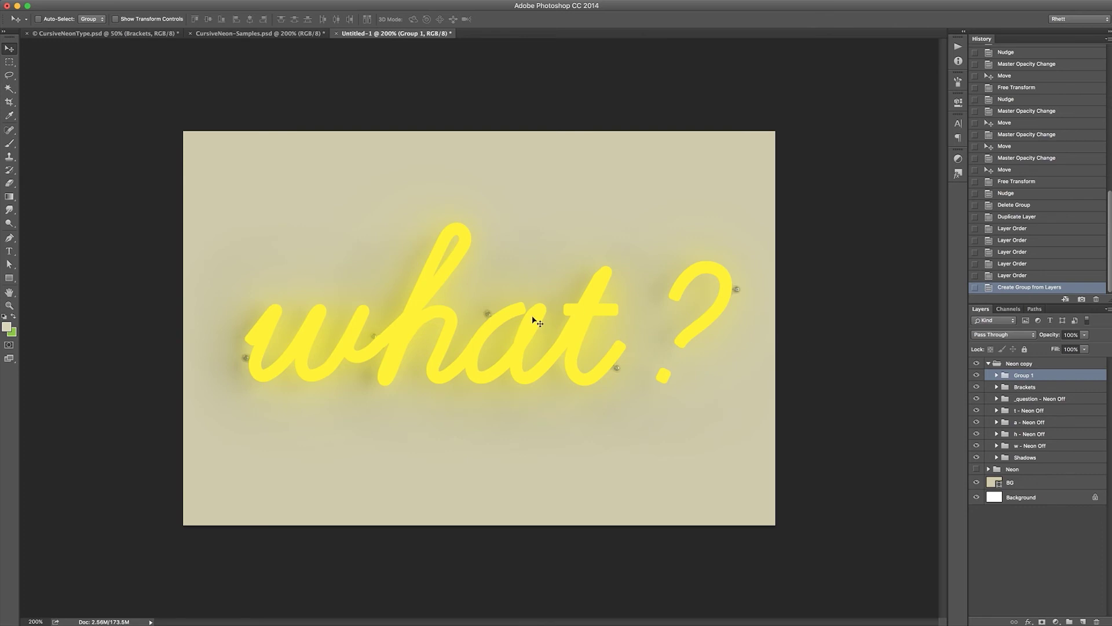
# - View the lit alphabet in CursiveNeonType.psd by showing its Neon On group, and return to Untitled-1
pyautogui.click(154, 35)
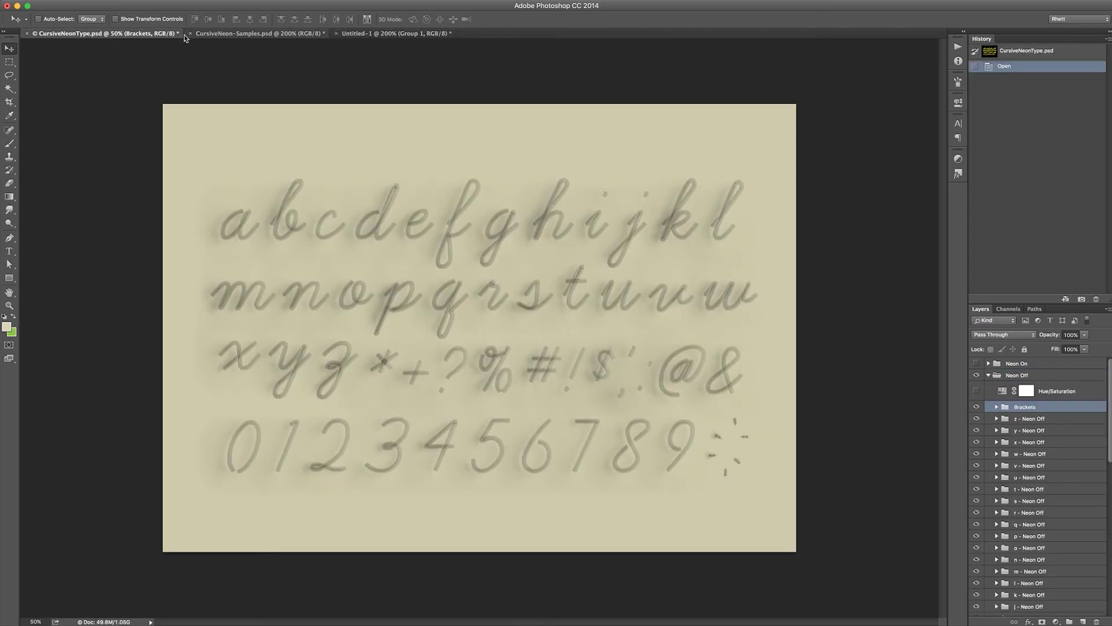
pyautogui.click(988, 374)
pyautogui.click(977, 364)
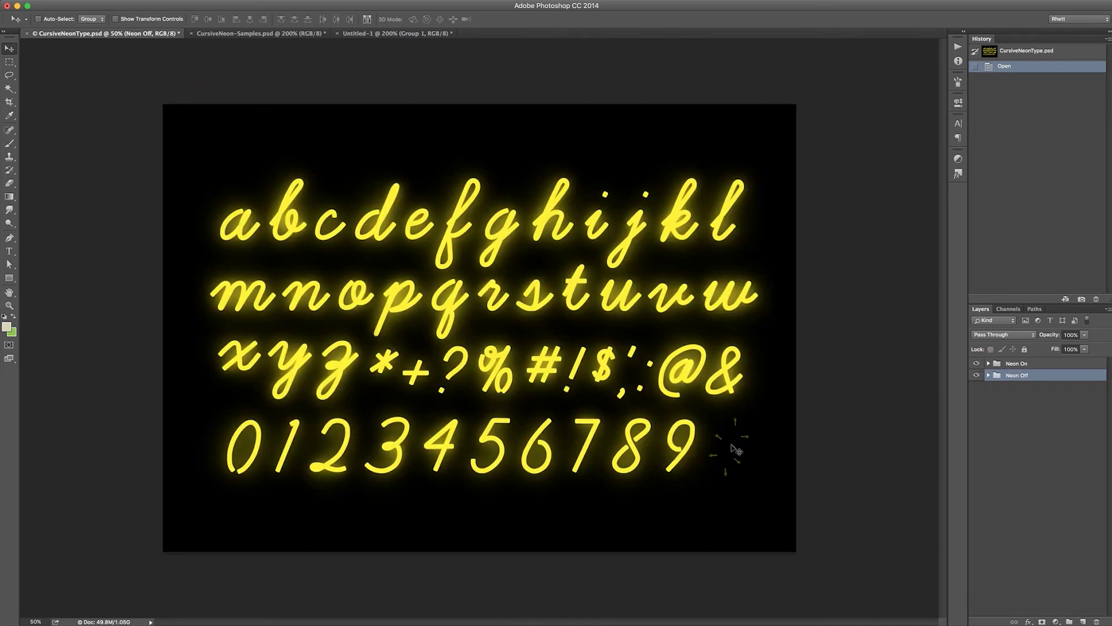
pyautogui.click(384, 34)
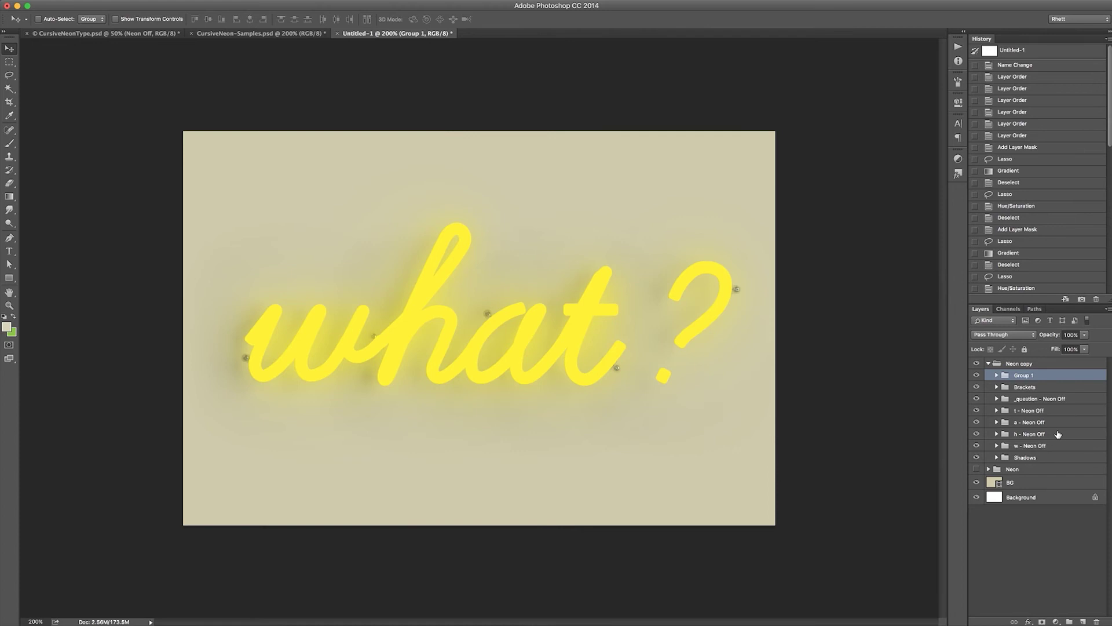
# - Combine the five Neon Off letter groups into one group named "Neon off"
pyautogui.click(1028, 399)
pyautogui.keyDown('shift'); pyautogui.click(1028, 447); pyautogui.keyUp('shift')
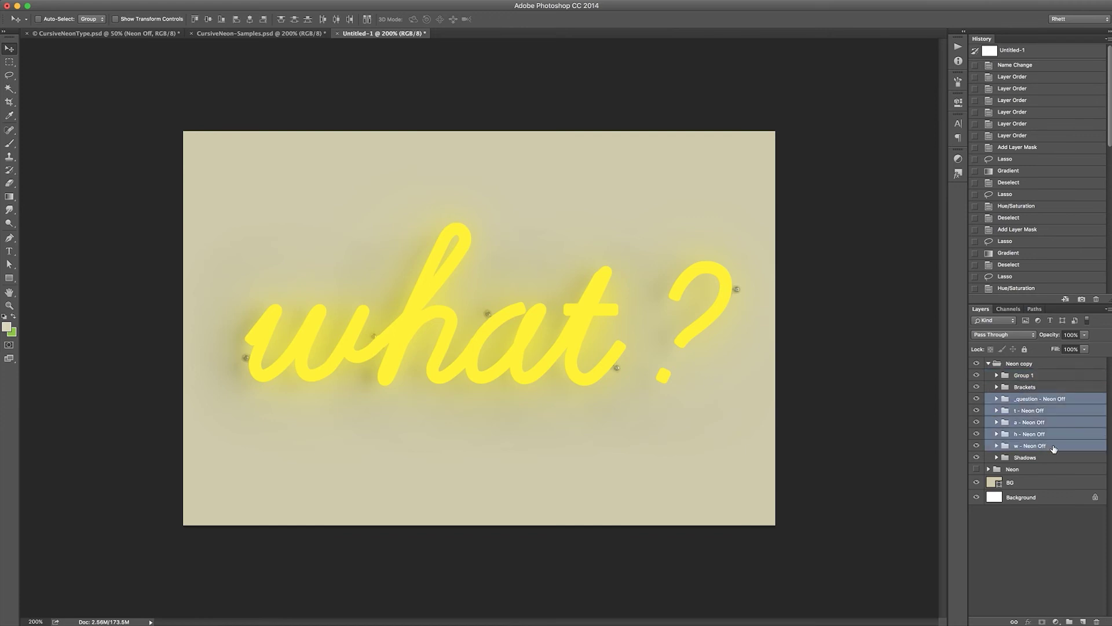
pyautogui.moveTo(1048, 449); pyautogui.dragTo(1069, 620)
pyautogui.doubleClick(1026, 398)
pyautogui.write('Neon off')
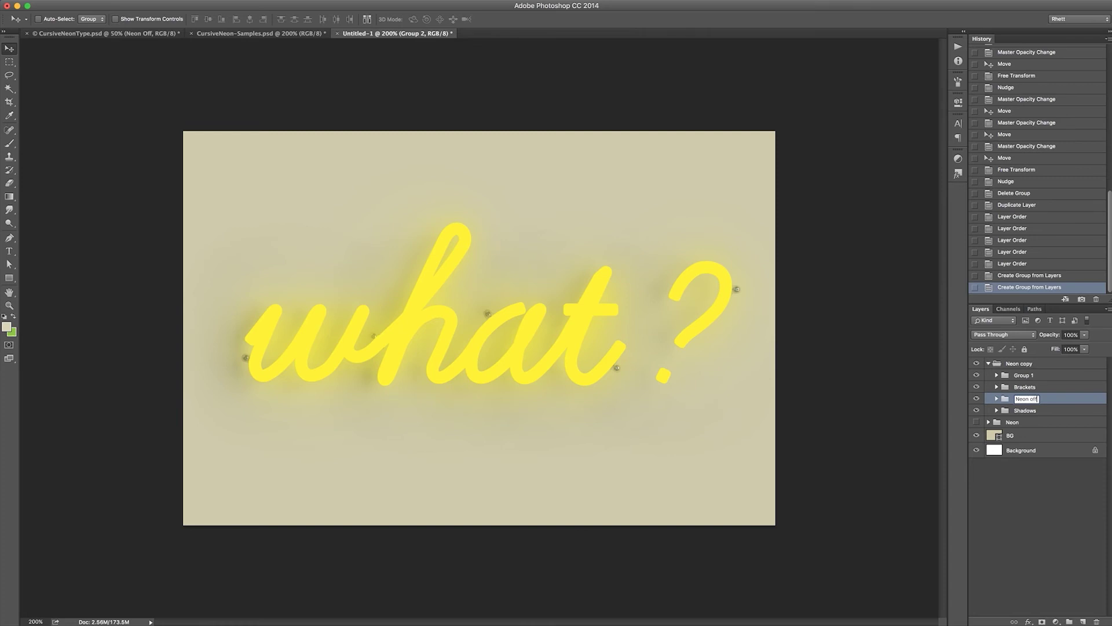
pyautogui.press('Return')
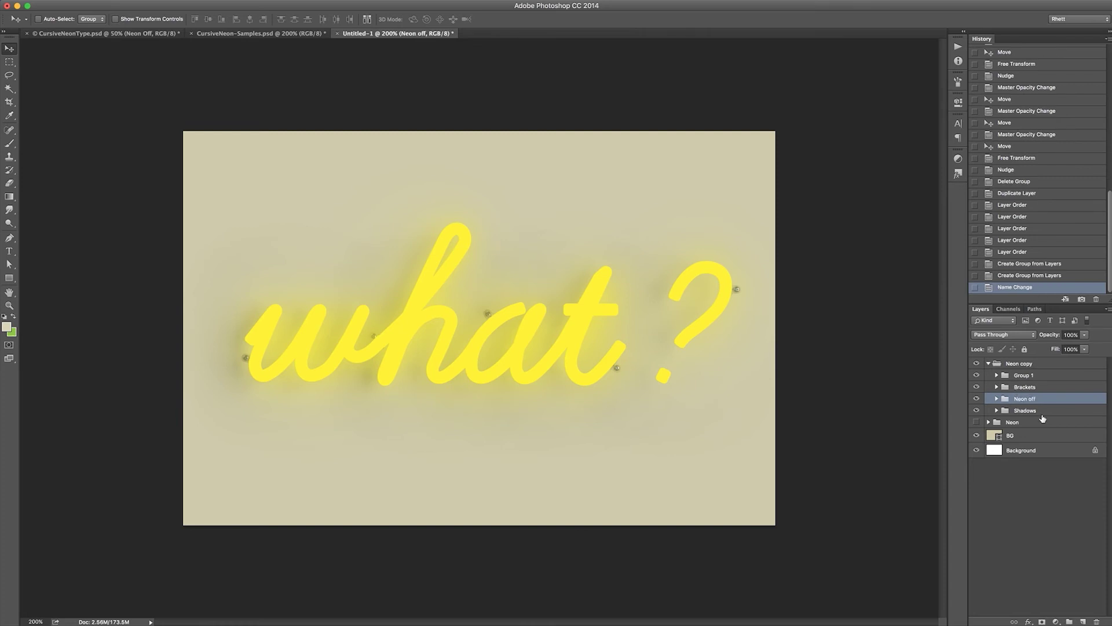
# - Compare the word with the Neon off group and the lit group toggled, and hide the Shadows group
pyautogui.click(977, 399)
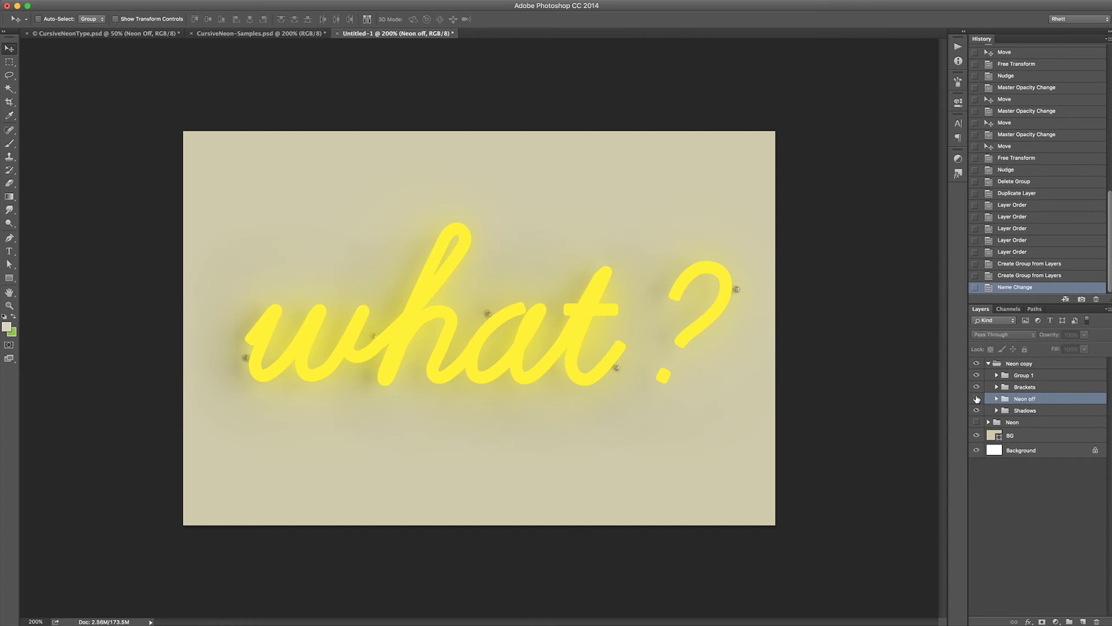
pyautogui.click(977, 398)
pyautogui.click(977, 376)
pyautogui.click(977, 376)
pyautogui.click(977, 410)
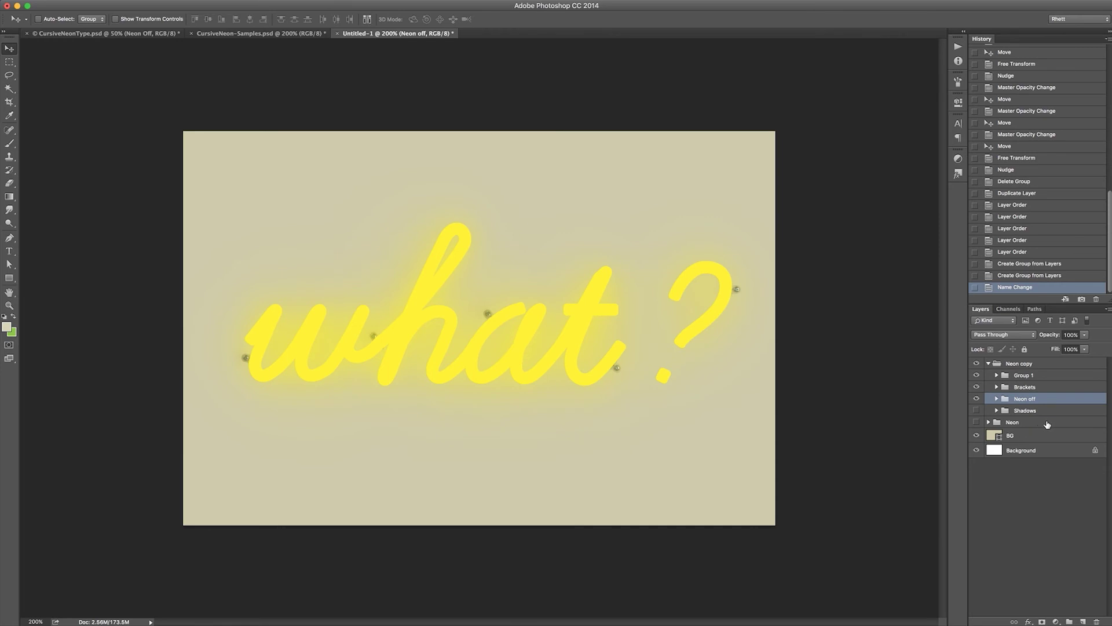
pyautogui.click(976, 376)
pyautogui.click(976, 375)
pyautogui.click(1024, 376)
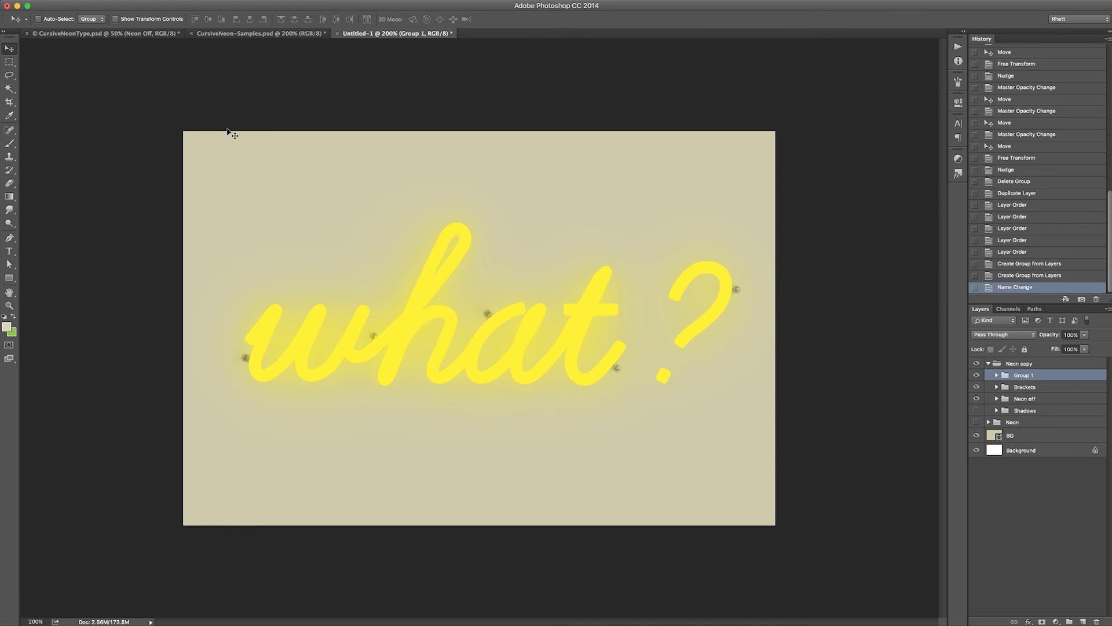
# - Preview the effect of the Hue/Saturation and Levels adjustments in the Neon On group of CursiveNeonType.psd
pyautogui.click(150, 36)
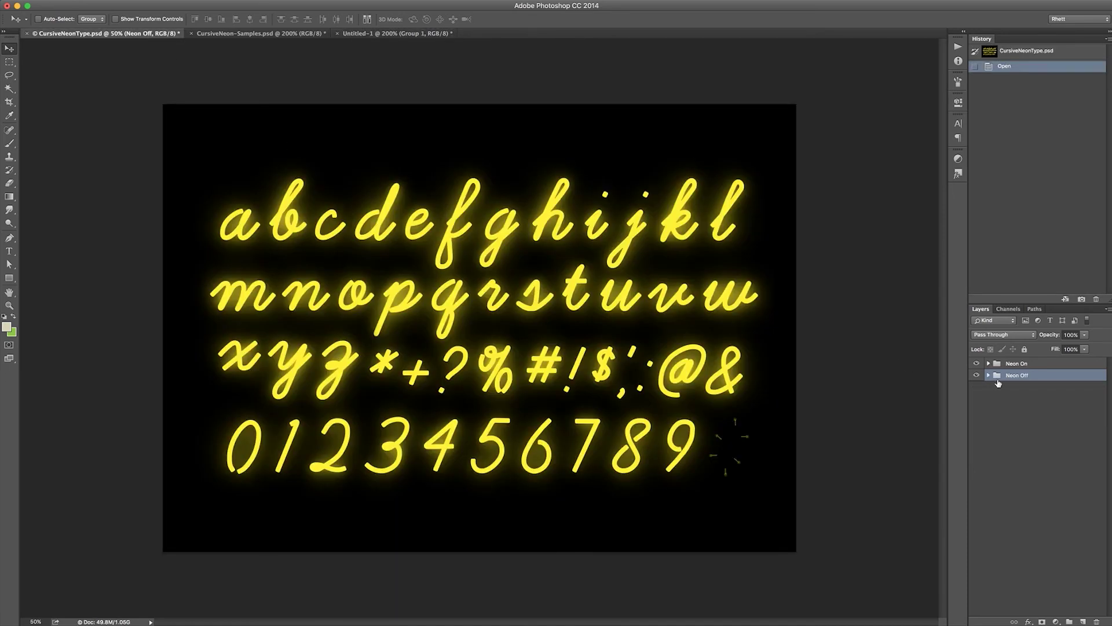
pyautogui.click(989, 364)
pyautogui.click(1046, 386)
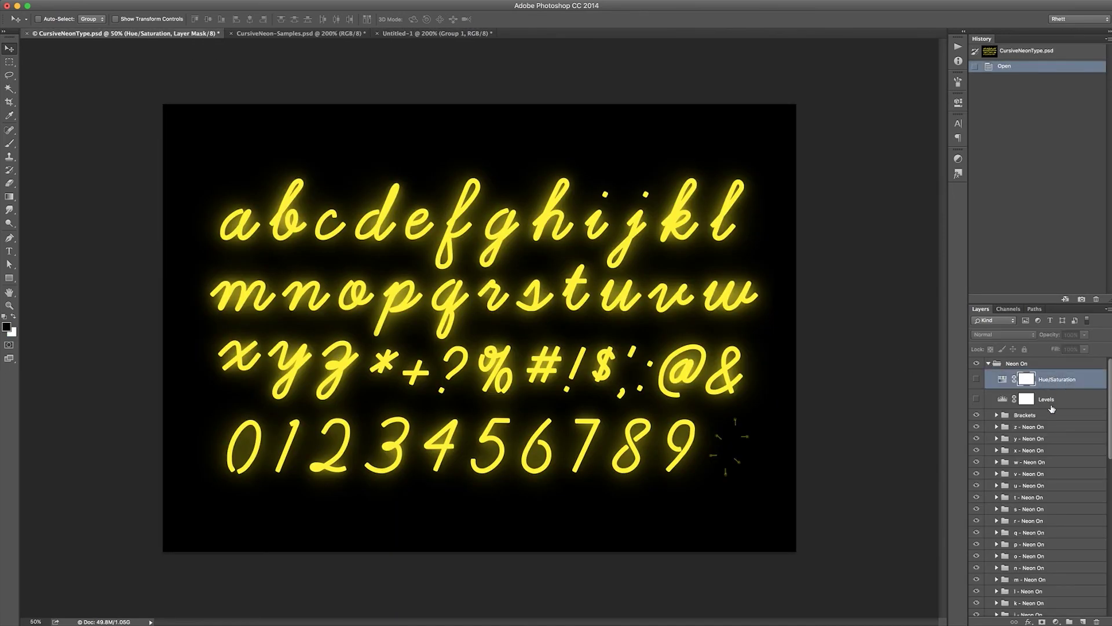
pyautogui.click(978, 380)
pyautogui.click(978, 380)
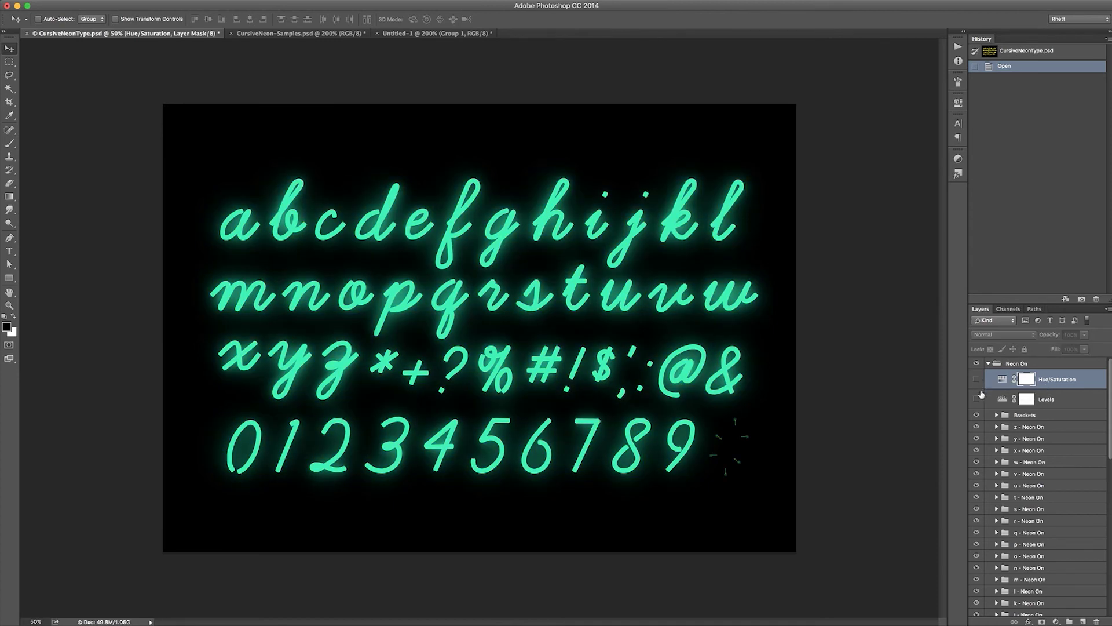
pyautogui.click(977, 399)
pyautogui.click(978, 399)
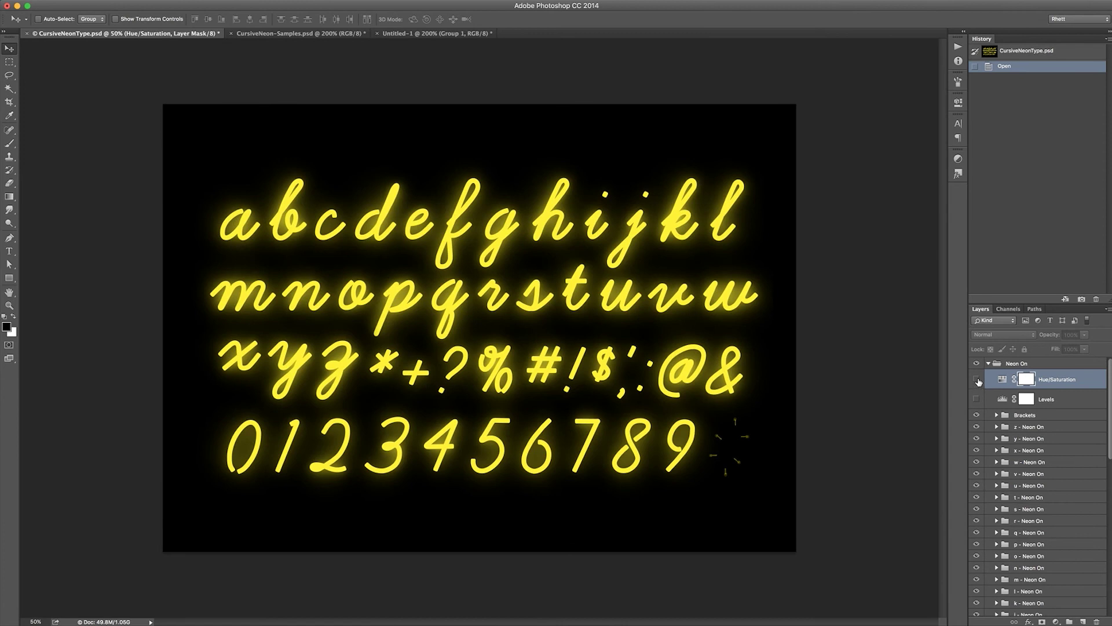
# - Turn on the Hue/Saturation adjustment and copy it into Untitled-1 above the grouped lit letters
pyautogui.click(977, 379)
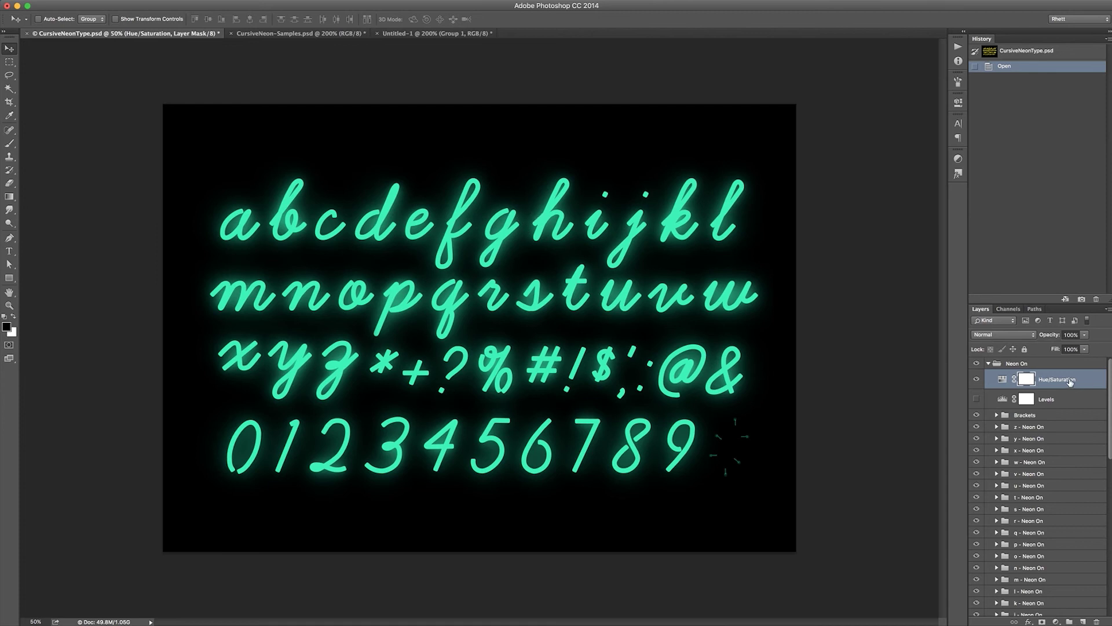
pyautogui.click(421, 33)
pyautogui.moveTo(400, 213); pyautogui.dragTo(399, 212)
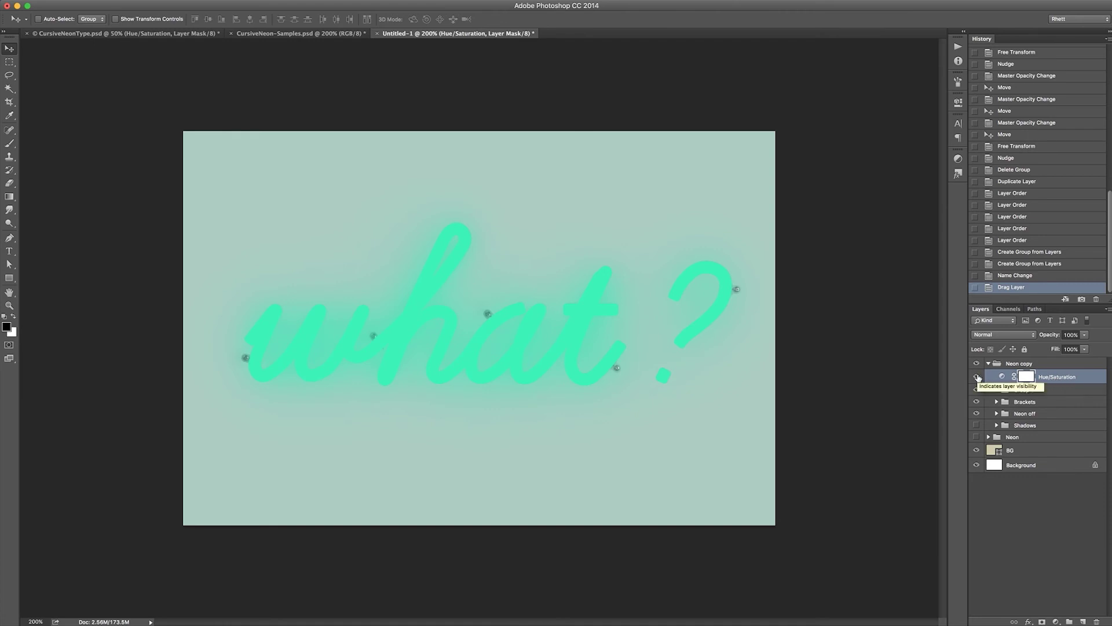
# - Set the hue of the Hue/Saturation adjustment to -83 and compare the neon with and without it
pyautogui.doubleClick(1002, 377)
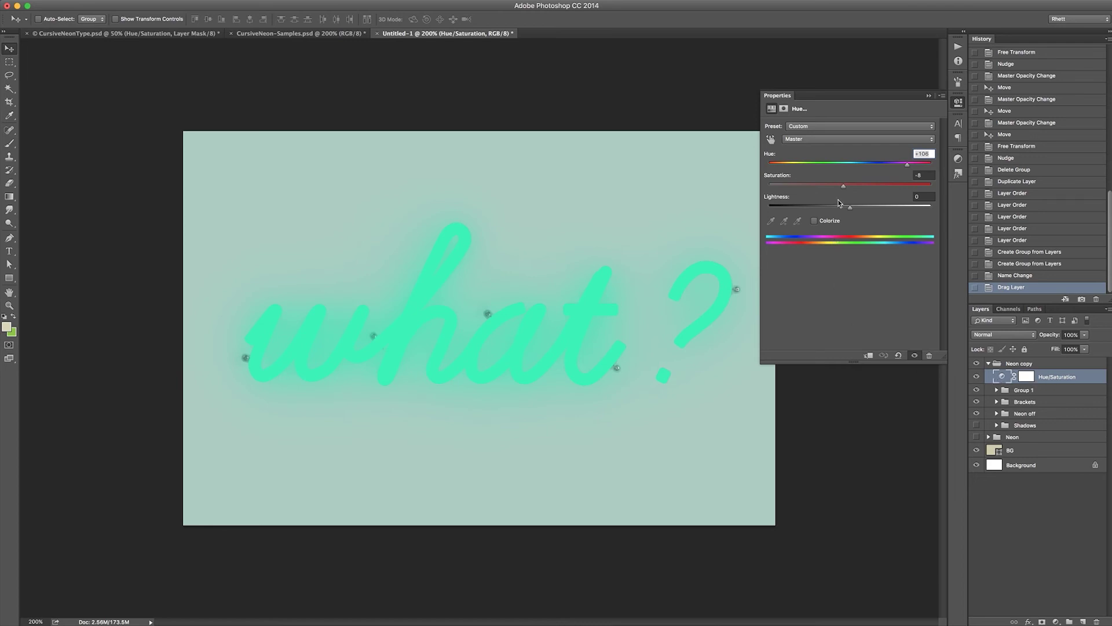
pyautogui.moveTo(907, 165); pyautogui.dragTo(801, 162)
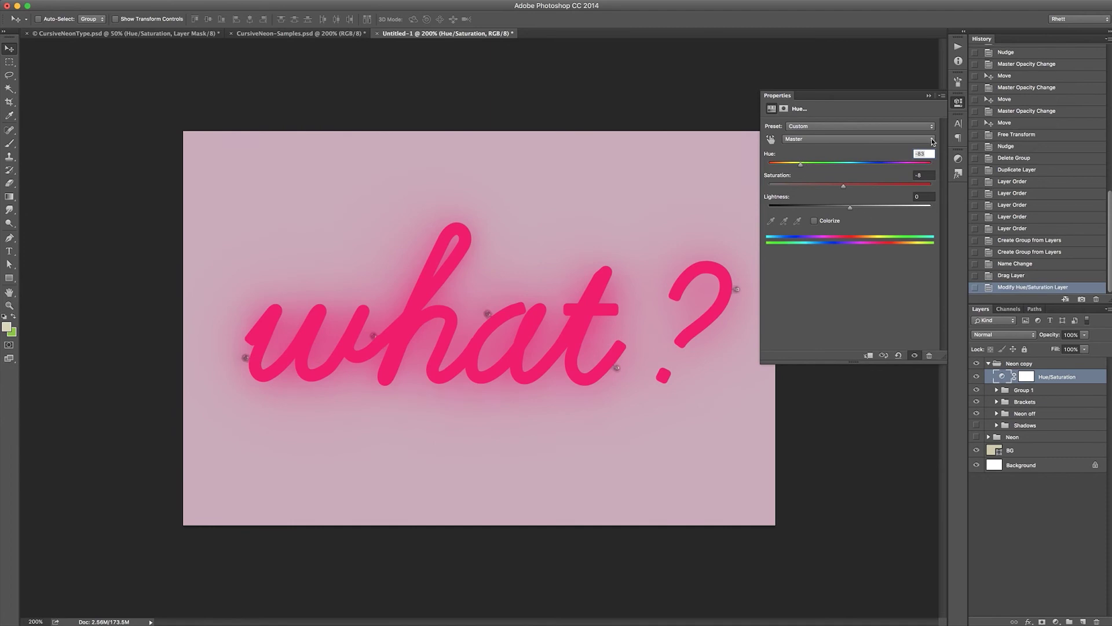
pyautogui.click(958, 103)
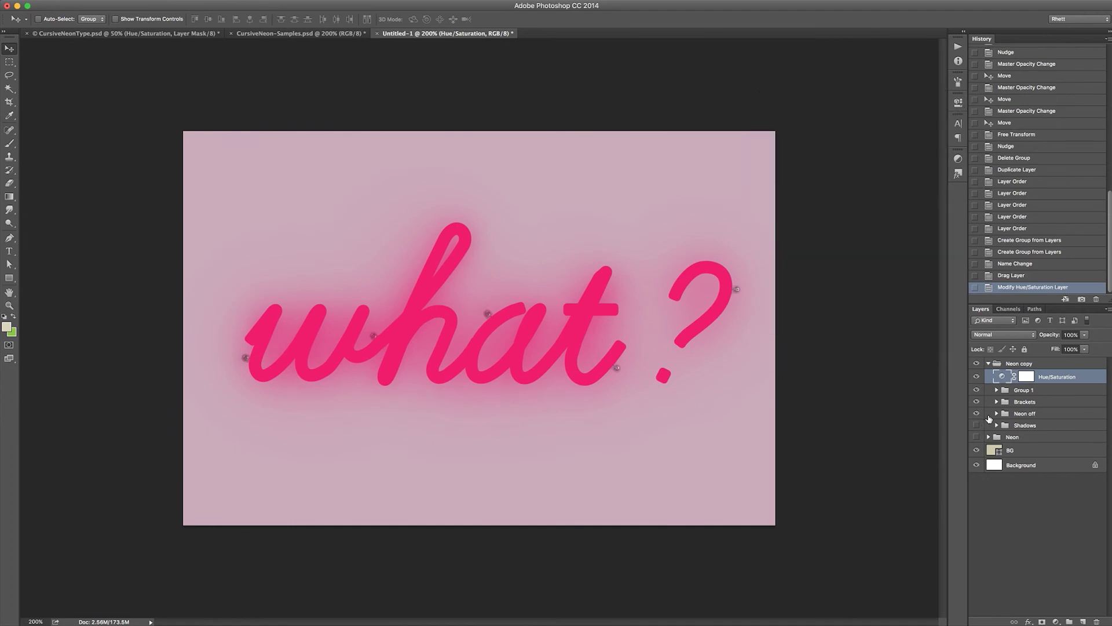
pyautogui.click(977, 376)
pyautogui.click(977, 376)
# - Duplicate the BG fill layer and recolour the copy to a dark blue
pyautogui.moveTo(1029, 451); pyautogui.dragTo(1086, 619)
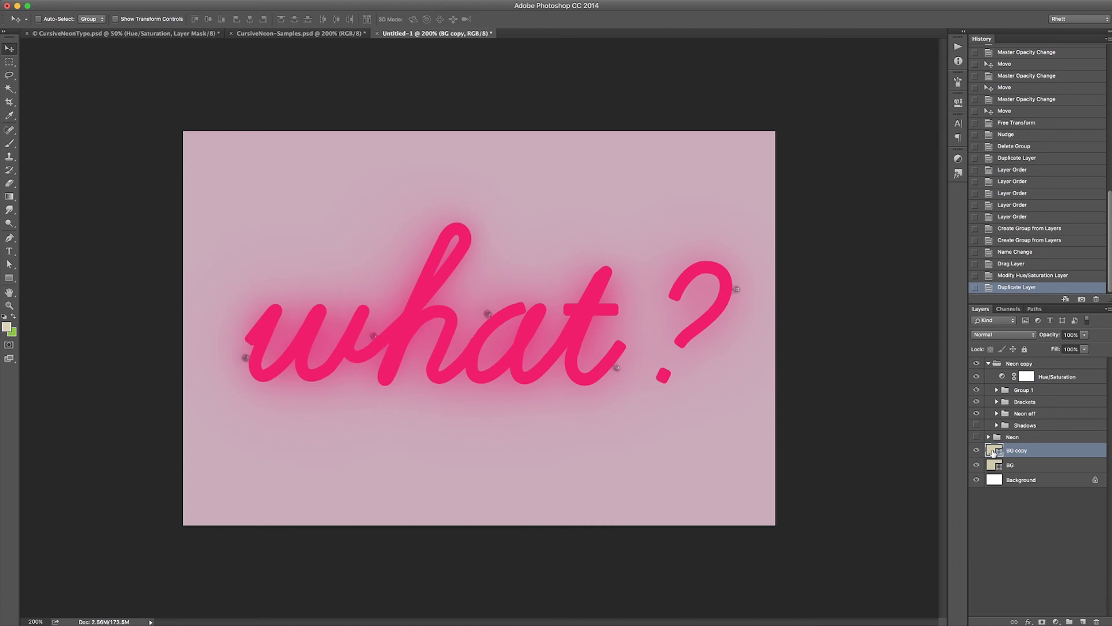
pyautogui.doubleClick(994, 451)
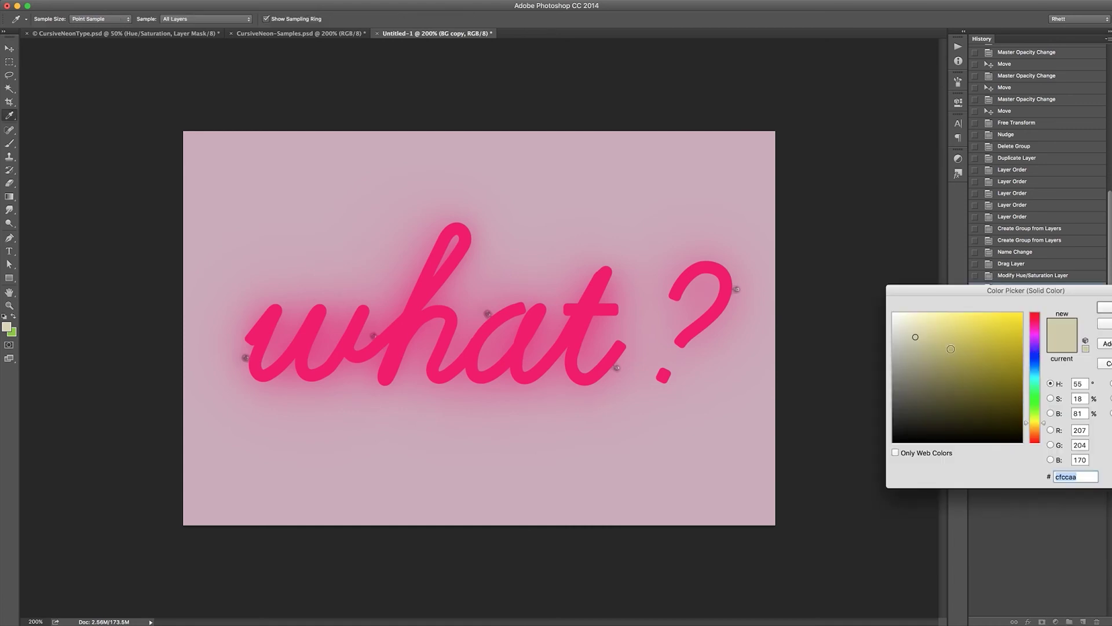
pyautogui.click(1038, 350)
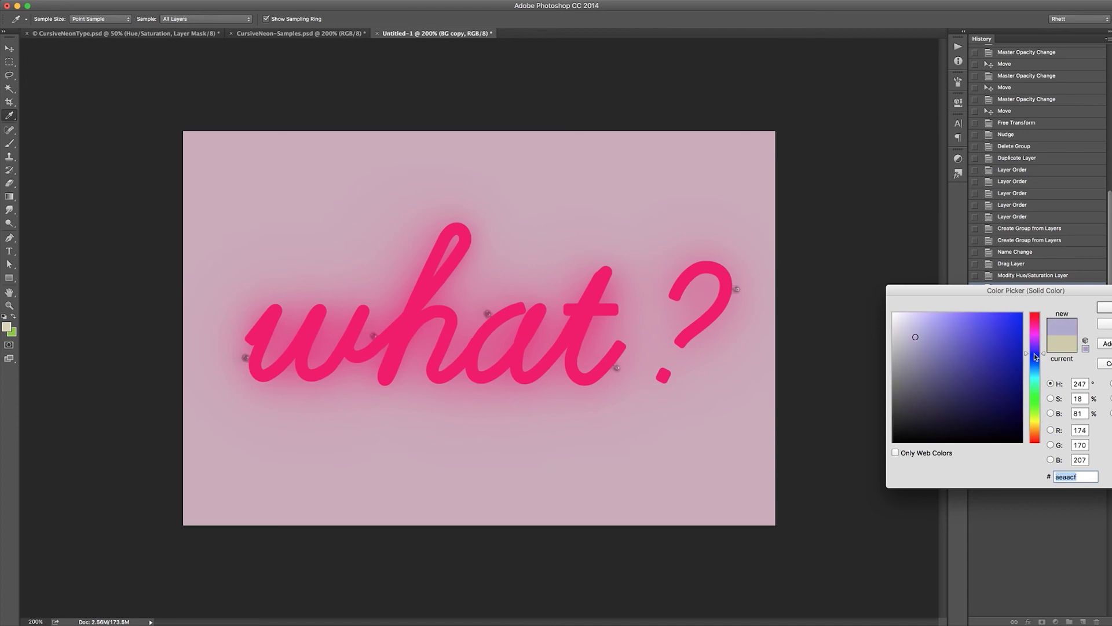
pyautogui.click(996, 353)
pyautogui.moveTo(996, 354); pyautogui.dragTo(997, 402)
pyautogui.press('Return')
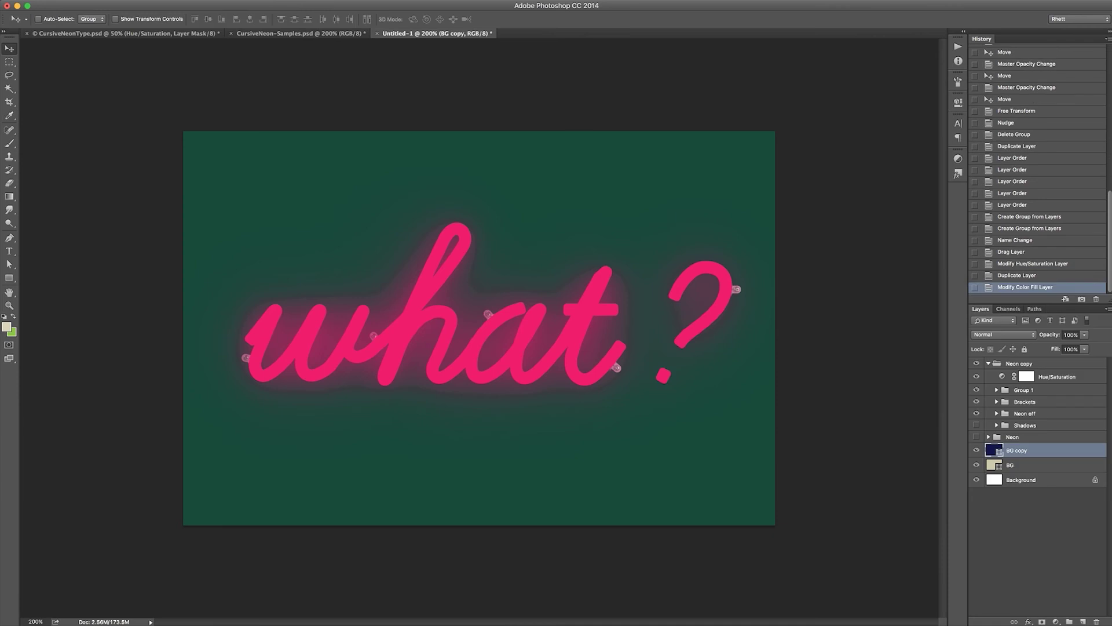
# - Recolour the BG copy fill to #231d59 and compare it with the Hue/Saturation adjustment off and on
pyautogui.click(976, 376)
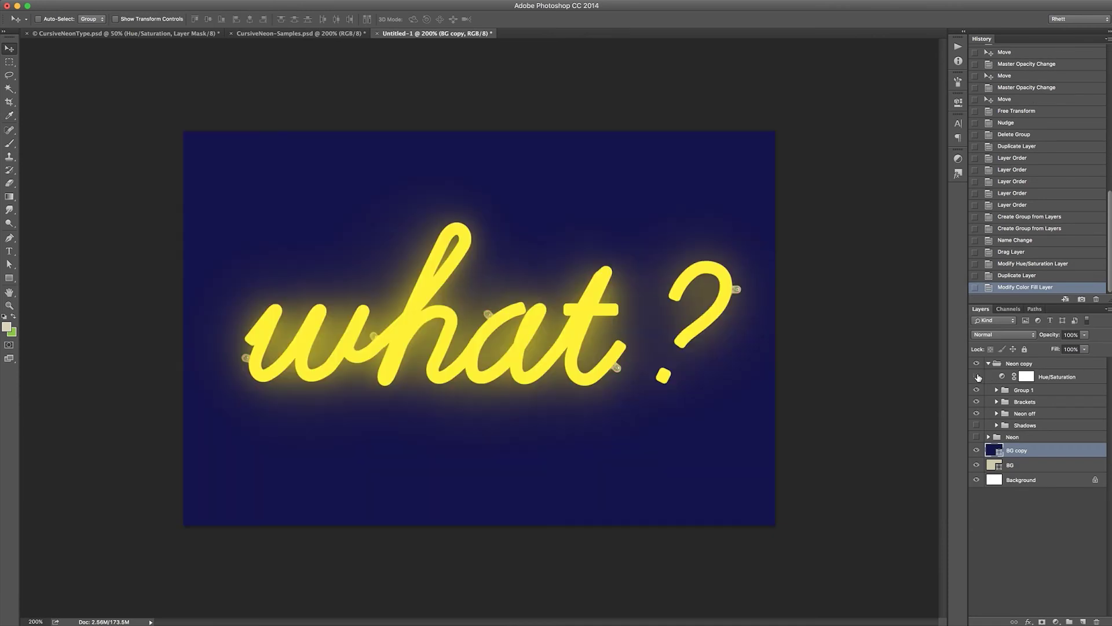
pyautogui.click(977, 376)
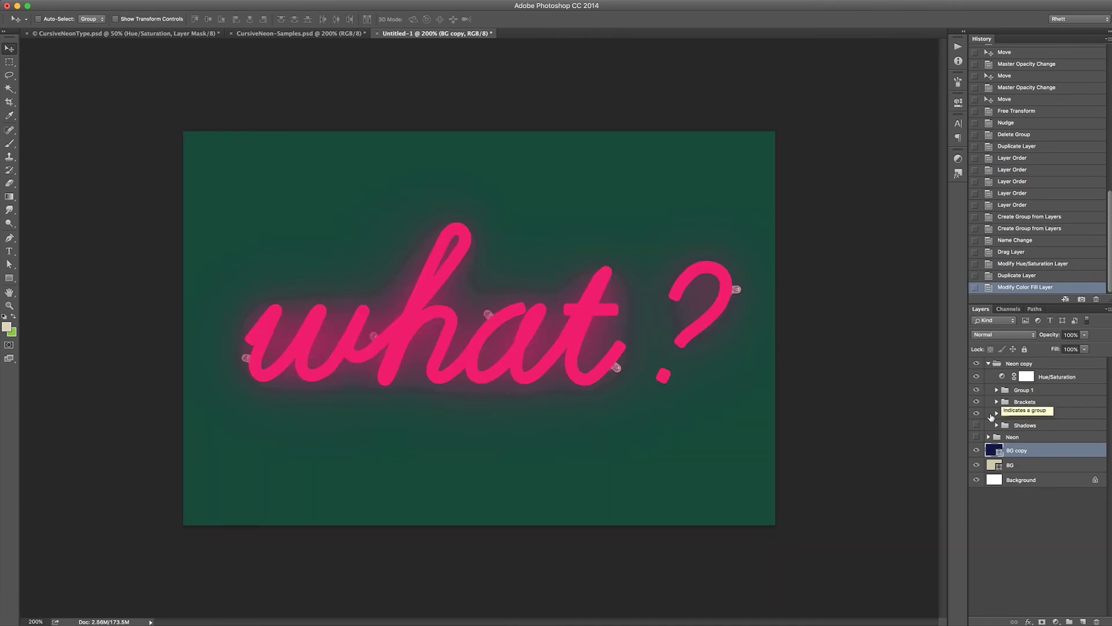
pyautogui.doubleClick(1000, 451)
pyautogui.moveTo(1000, 395); pyautogui.dragTo(980, 398)
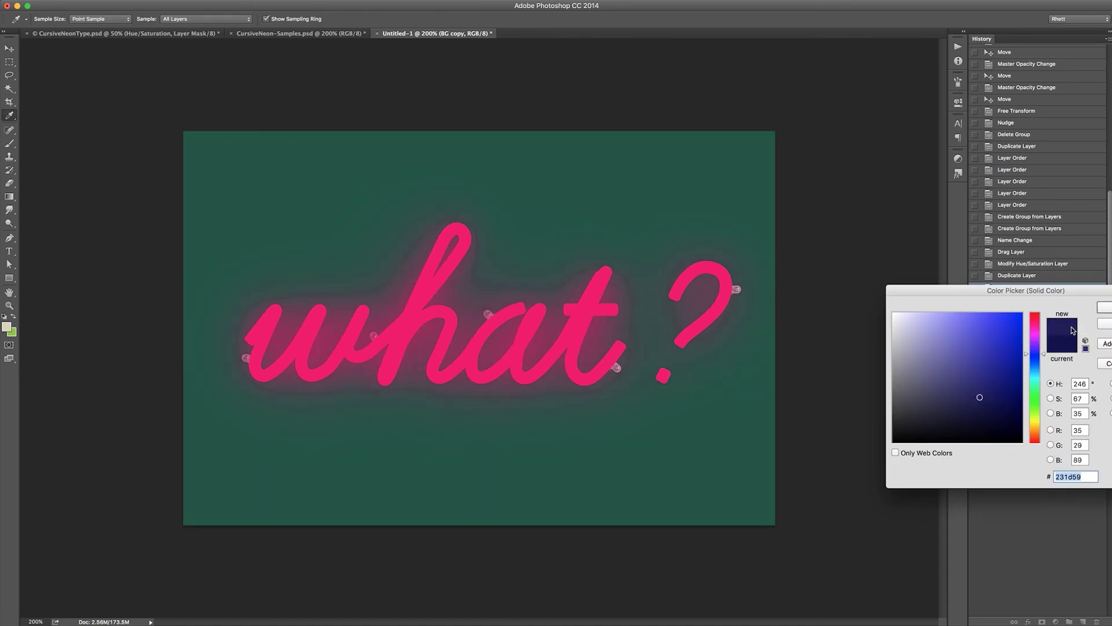
pyautogui.press('Return')
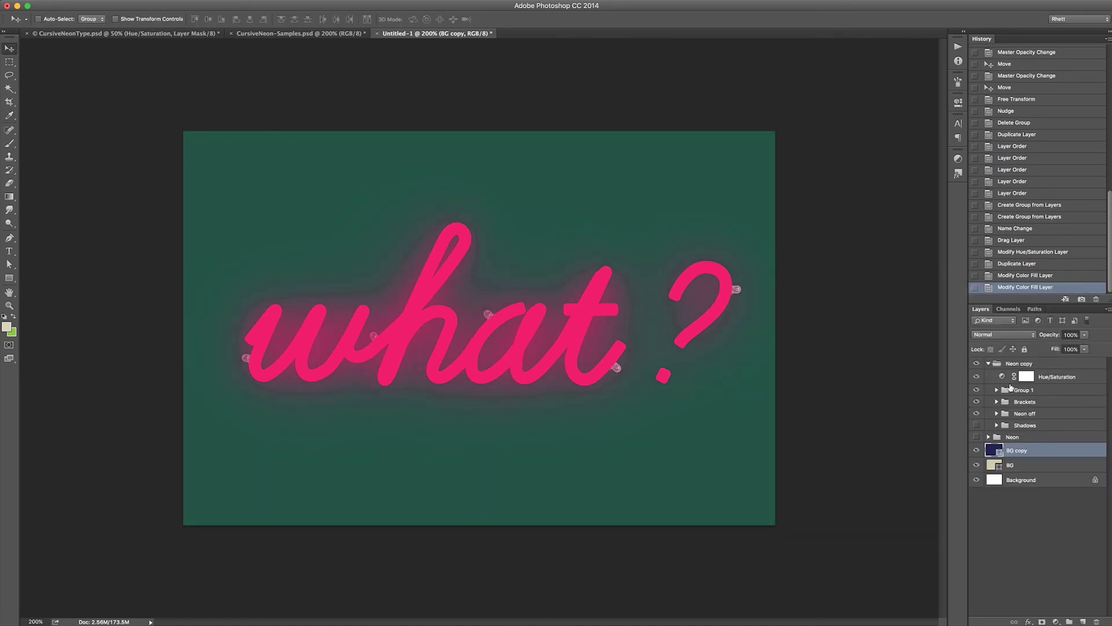
pyautogui.click(977, 377)
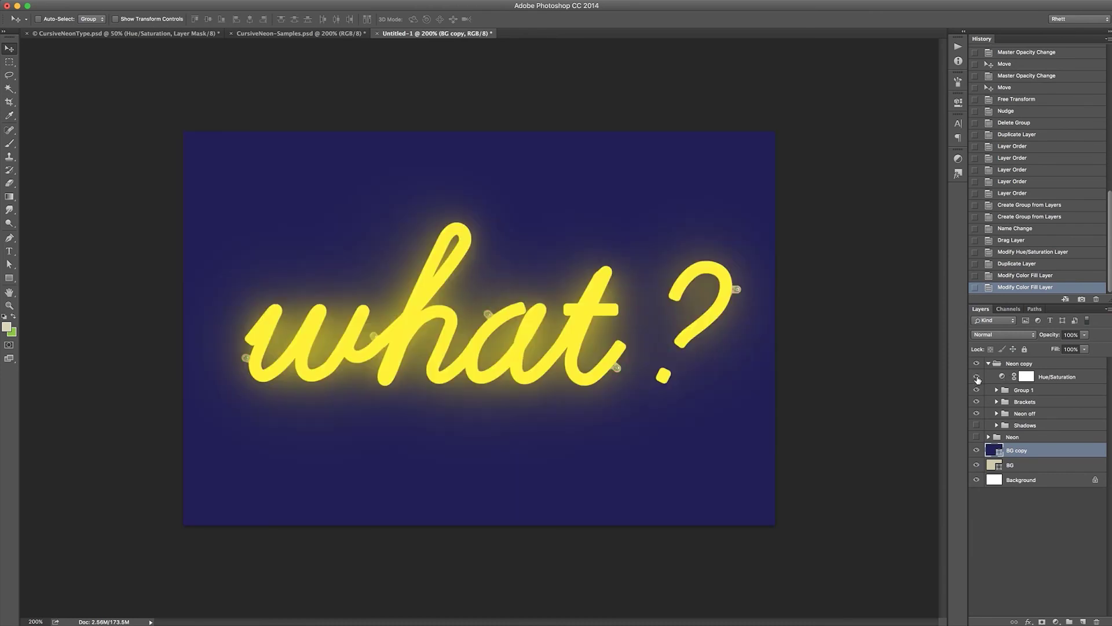
pyautogui.click(977, 378)
# - Move the Hue/Saturation adjustment above the Neon copy group, clip it to that group, and compare the effect off and on
pyautogui.moveTo(1051, 380); pyautogui.dragTo(1043, 358)
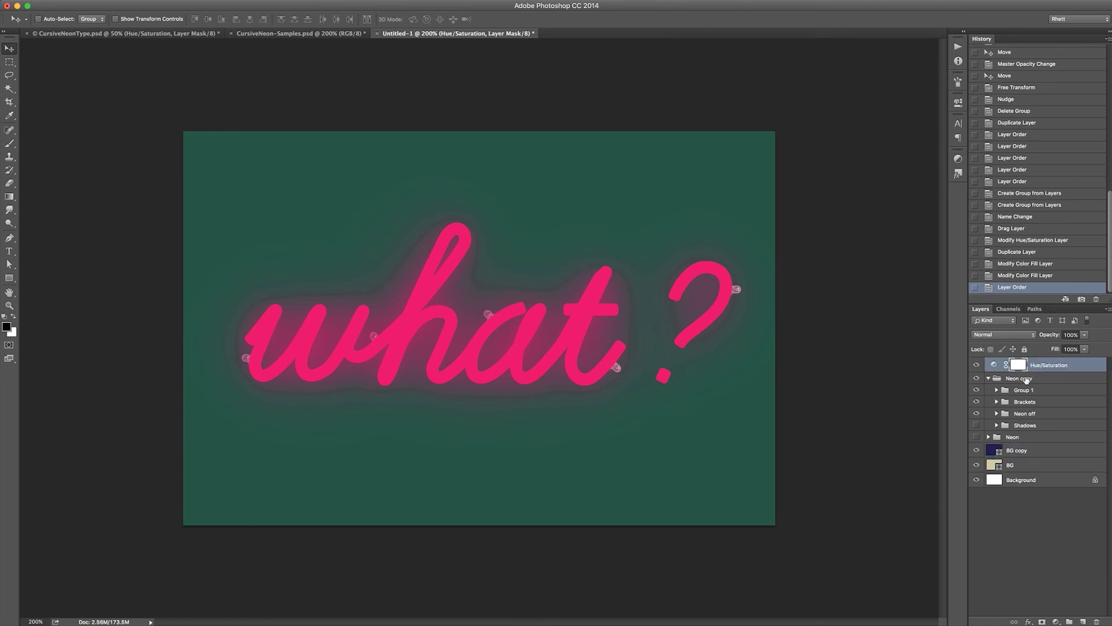
pyautogui.keyDown('alt'); pyautogui.click(1006, 371); pyautogui.keyUp('alt')
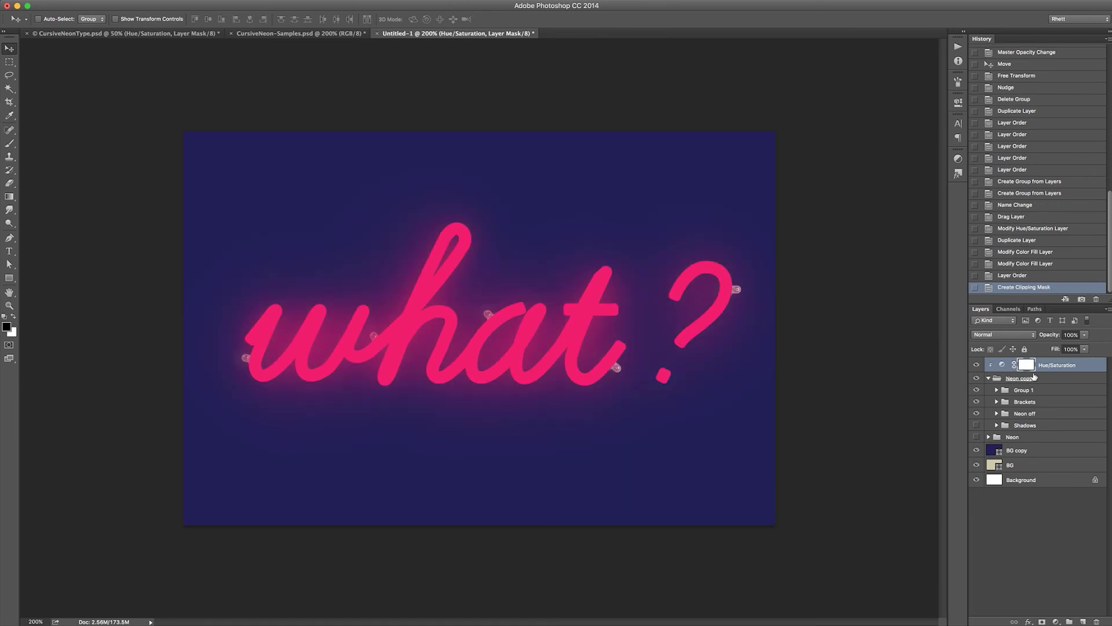
pyautogui.click(989, 378)
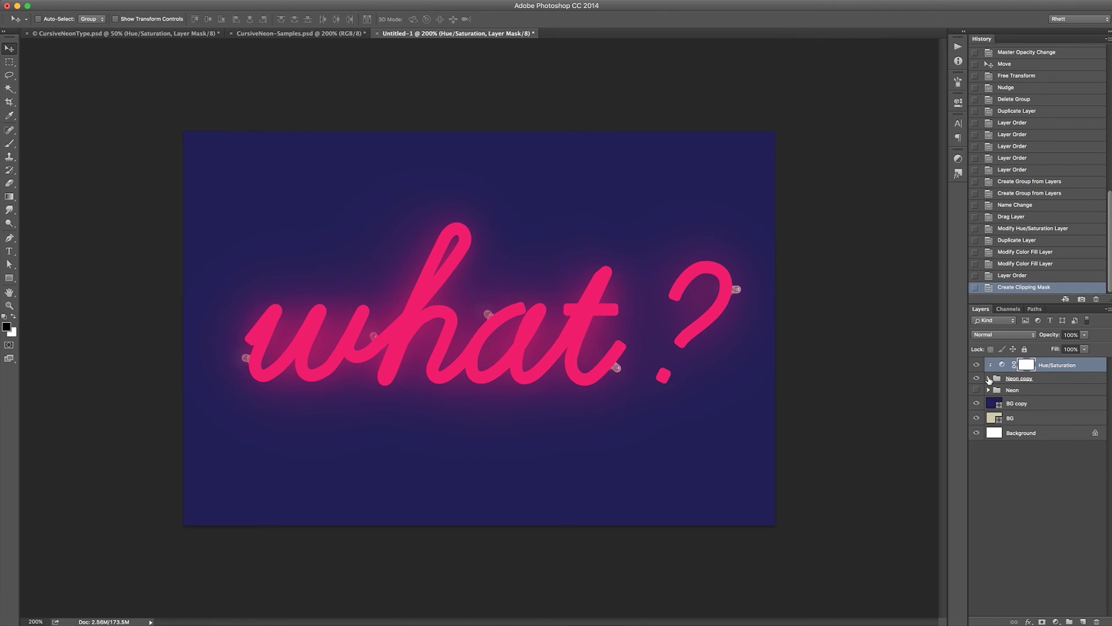
pyautogui.click(976, 365)
pyautogui.click(976, 365)
pyautogui.click(977, 365)
pyautogui.click(977, 365)
# - Change the BG copy fill to a darker, more saturated navy blue
pyautogui.doubleClick(994, 403)
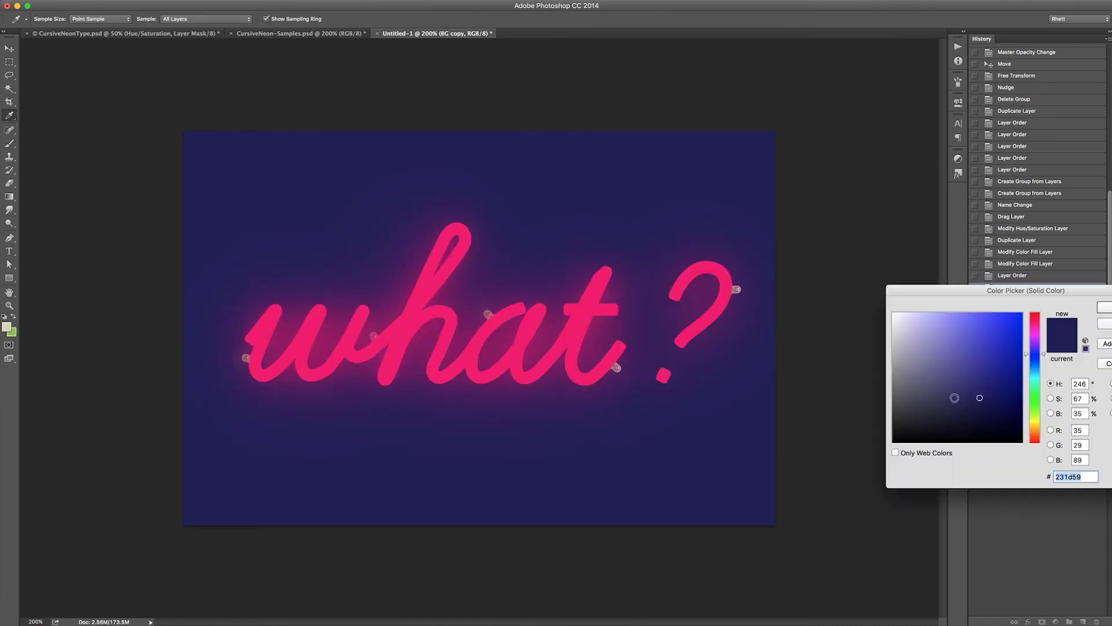
pyautogui.click(978, 407)
pyautogui.moveTo(977, 407); pyautogui.dragTo(994, 406)
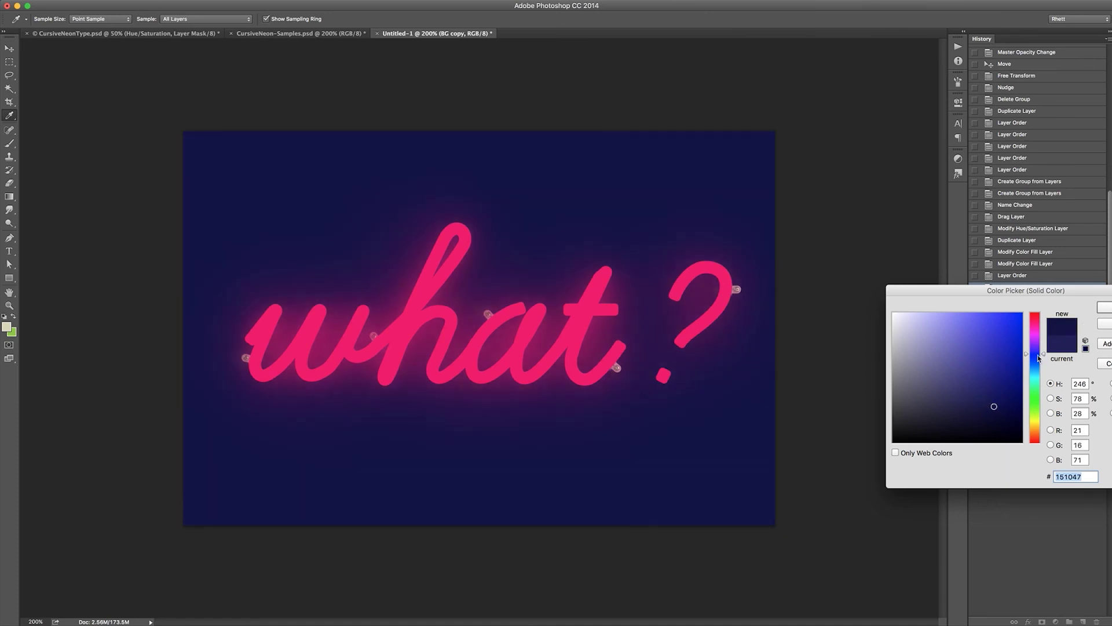
pyautogui.click(998, 402)
pyautogui.press('Return')
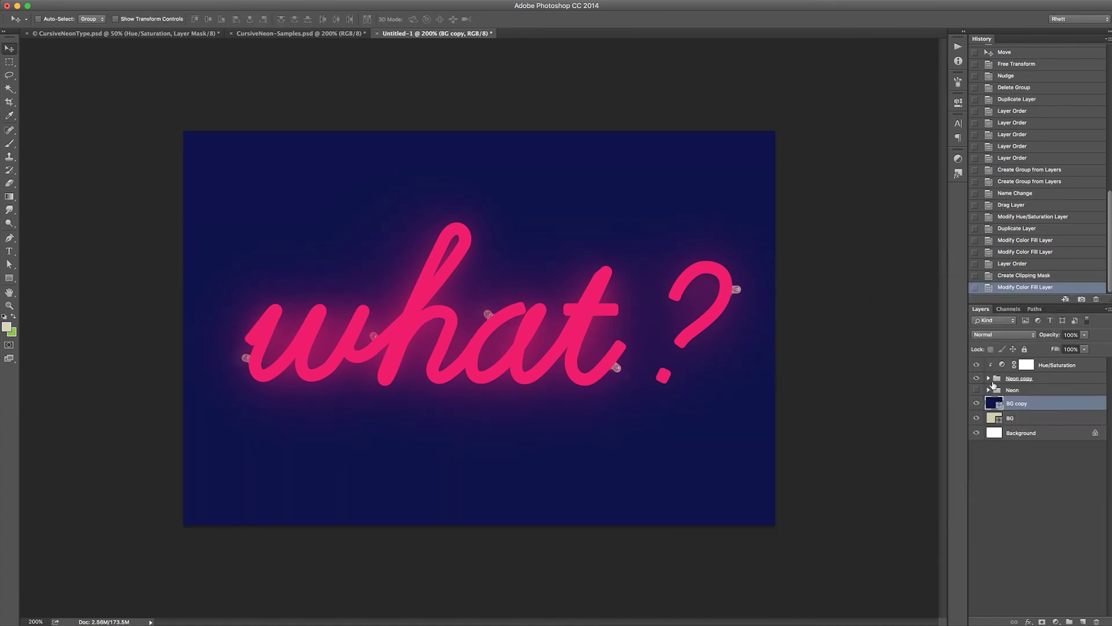
# - Duplicate the Neon off group, place the copy above Group 1, and set its blend mode to Linear Dodge (Add)
pyautogui.click(989, 379)
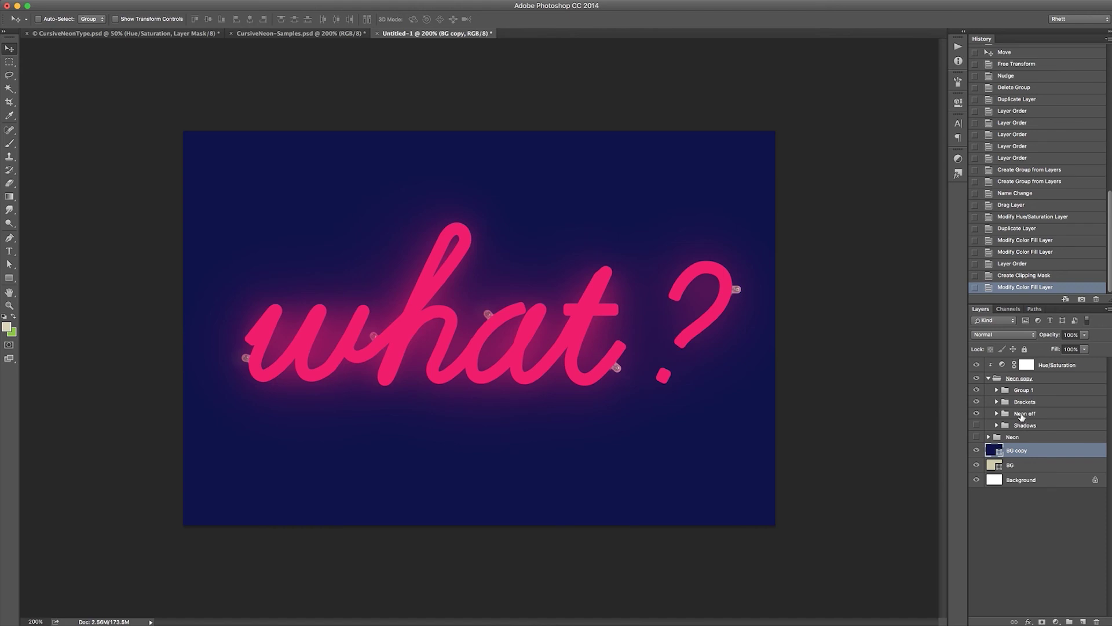
pyautogui.moveTo(1019, 415); pyautogui.dragTo(1082, 621)
pyautogui.moveTo(1044, 414); pyautogui.dragTo(1046, 383)
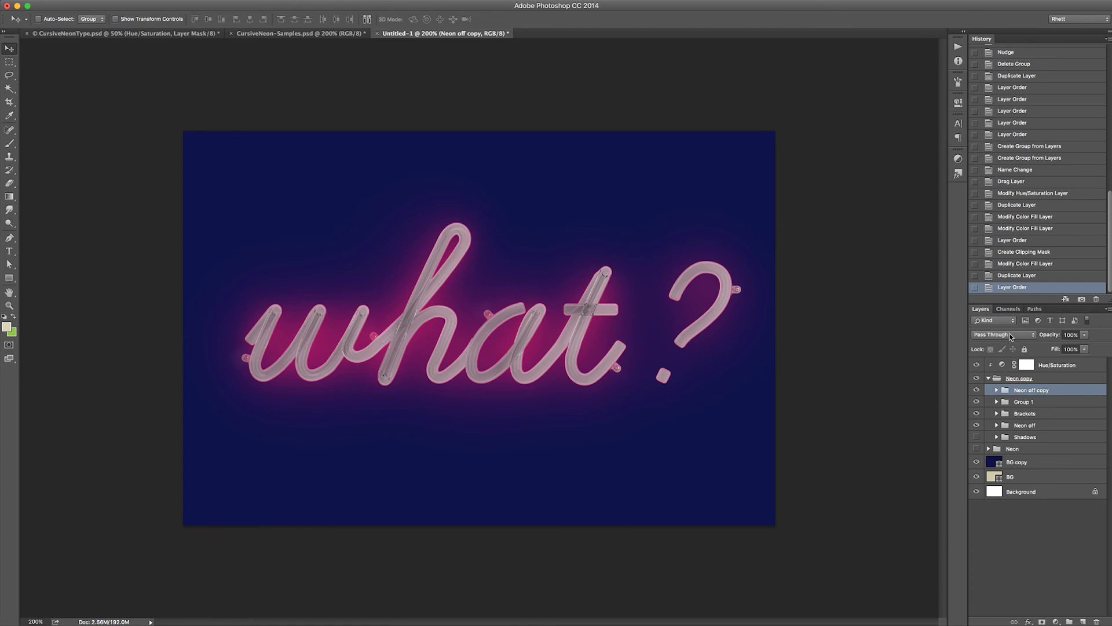
pyautogui.click(1011, 335)
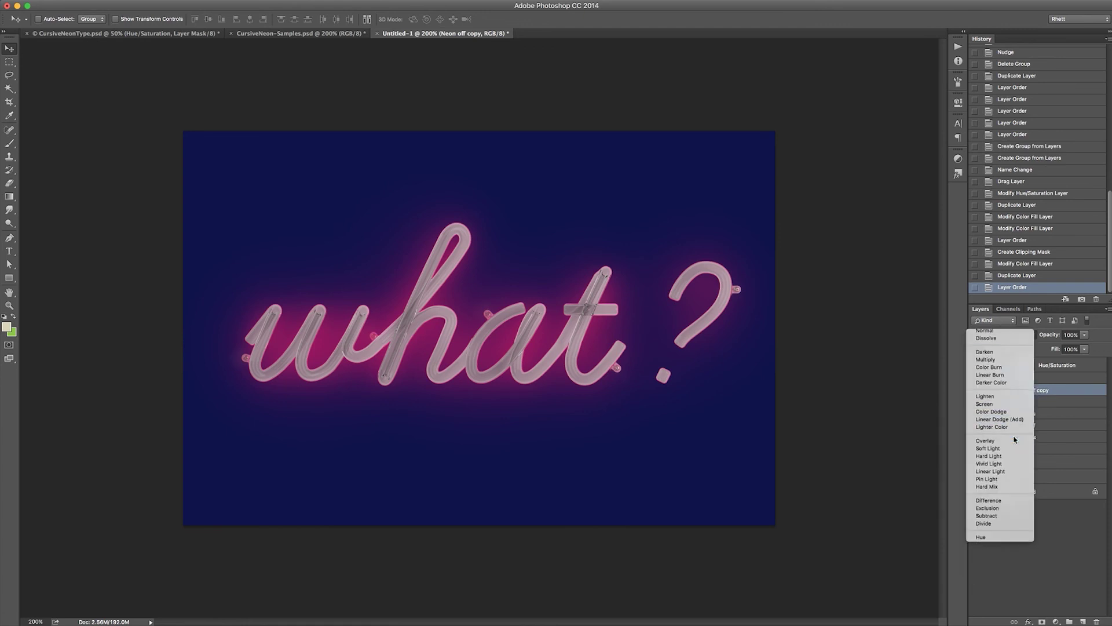
pyautogui.click(1012, 439)
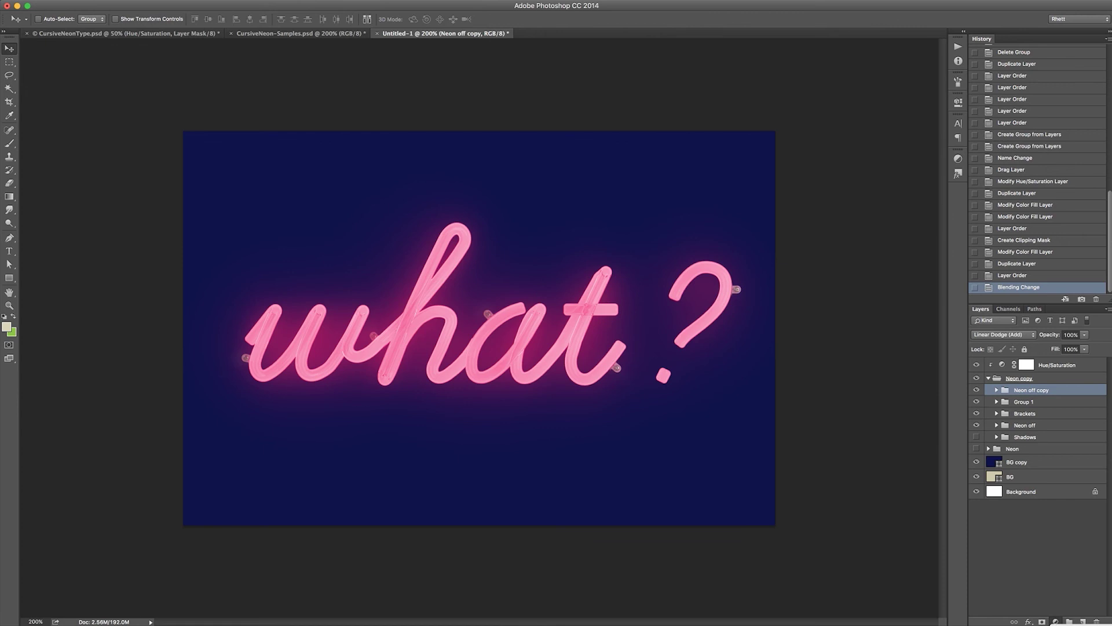
# - Add a Levels adjustment above the Neon off copy group and clip it to that group
pyautogui.click(1055, 621)
pyautogui.click(1015, 399)
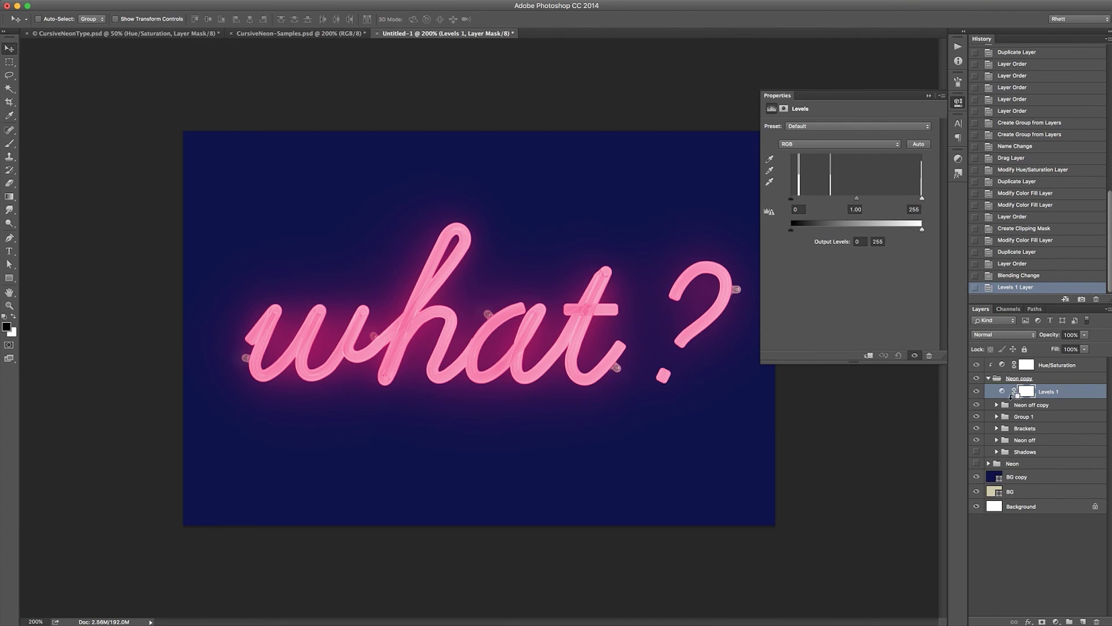
pyautogui.keyDown('alt'); pyautogui.click(1011, 397); pyautogui.keyUp('alt')
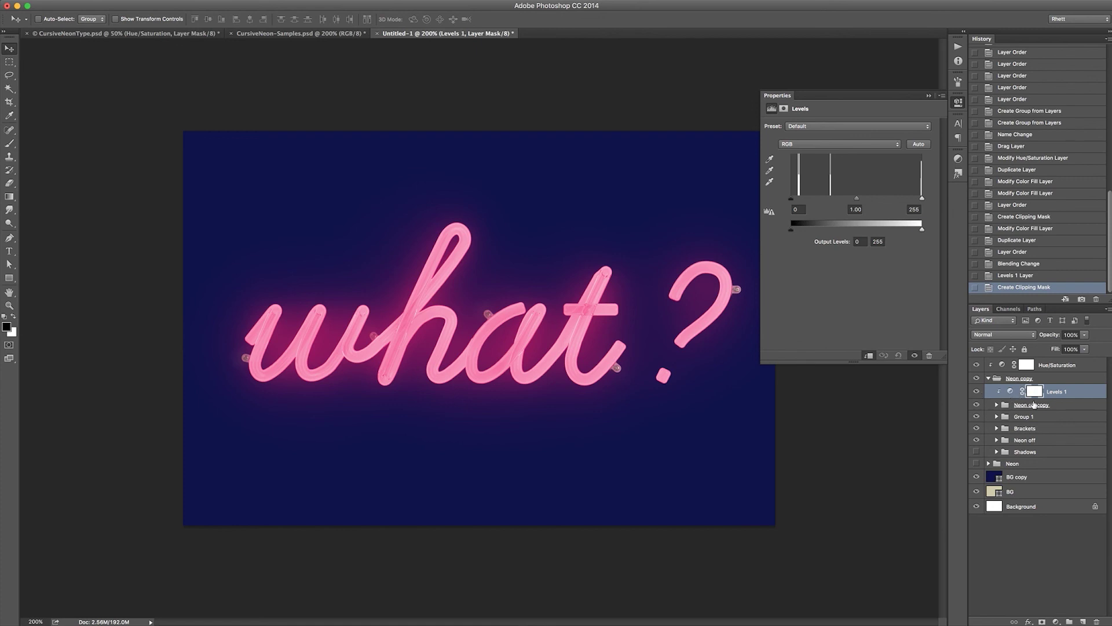
# - Set the clipped Levels adjustment's input black point to about 98 and its midtone to 0.72
pyautogui.click(1010, 392)
pyautogui.moveTo(791, 201)
pyautogui.mouseDown()
pyautogui.moveTo(878, 195)
pyautogui.moveTo(777, 199)
pyautogui.moveTo(846, 197)
pyautogui.moveTo(792, 199)
pyautogui.mouseUp()
pyautogui.moveTo(922, 198)
pyautogui.mouseDown()
pyautogui.moveTo(819, 204)
pyautogui.moveTo(930, 200)
pyautogui.mouseUp()
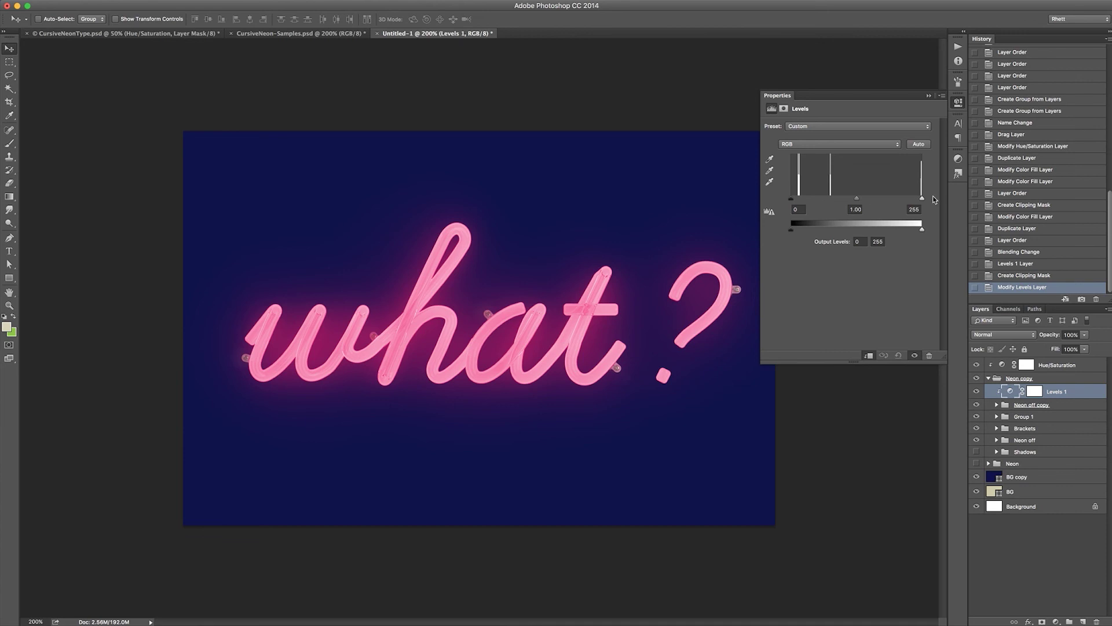
pyautogui.moveTo(856, 199); pyautogui.dragTo(867, 199)
pyautogui.moveTo(791, 199); pyautogui.dragTo(843, 198)
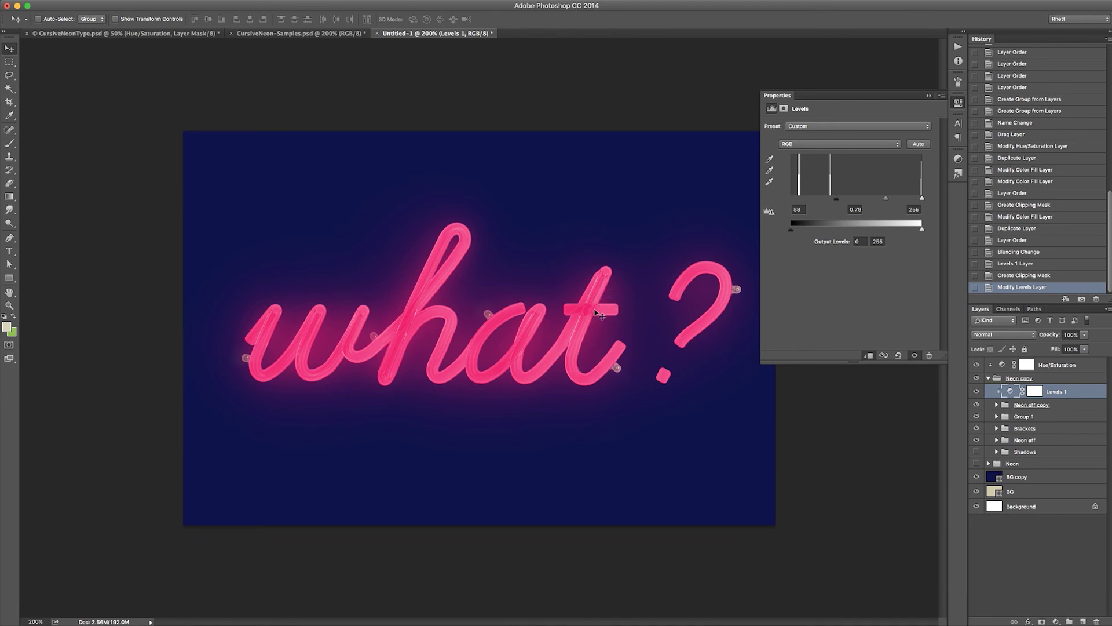
pyautogui.moveTo(836, 198); pyautogui.dragTo(846, 198)
pyautogui.moveTo(886, 197)
pyautogui.mouseDown()
pyautogui.moveTo(896, 199)
pyautogui.moveTo(827, 199)
pyautogui.moveTo(847, 201)
pyautogui.mouseUp()
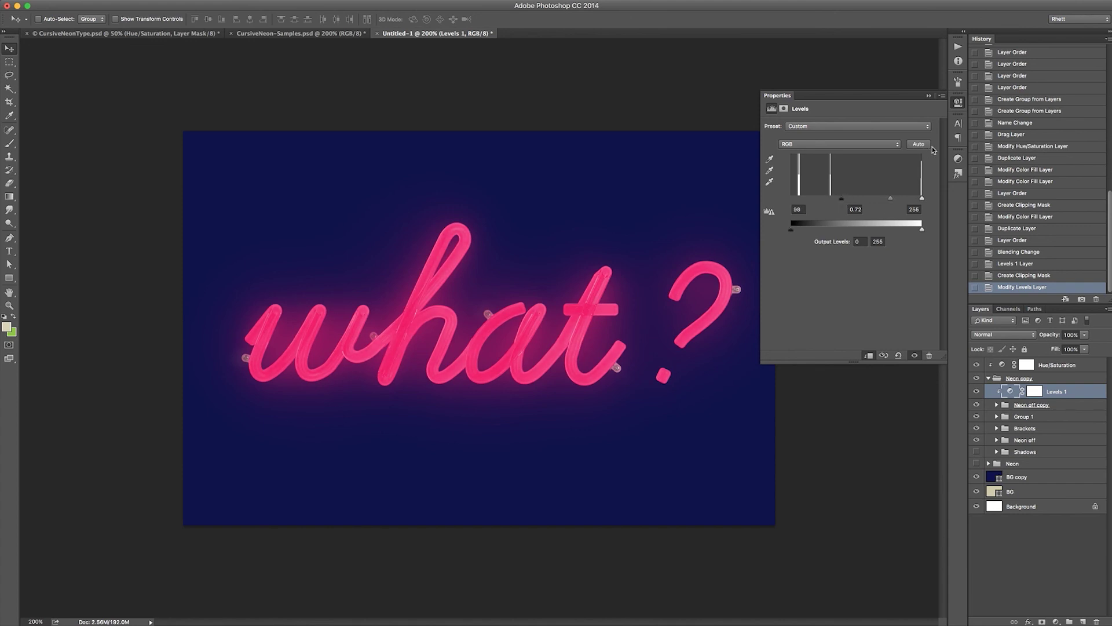
pyautogui.click(958, 103)
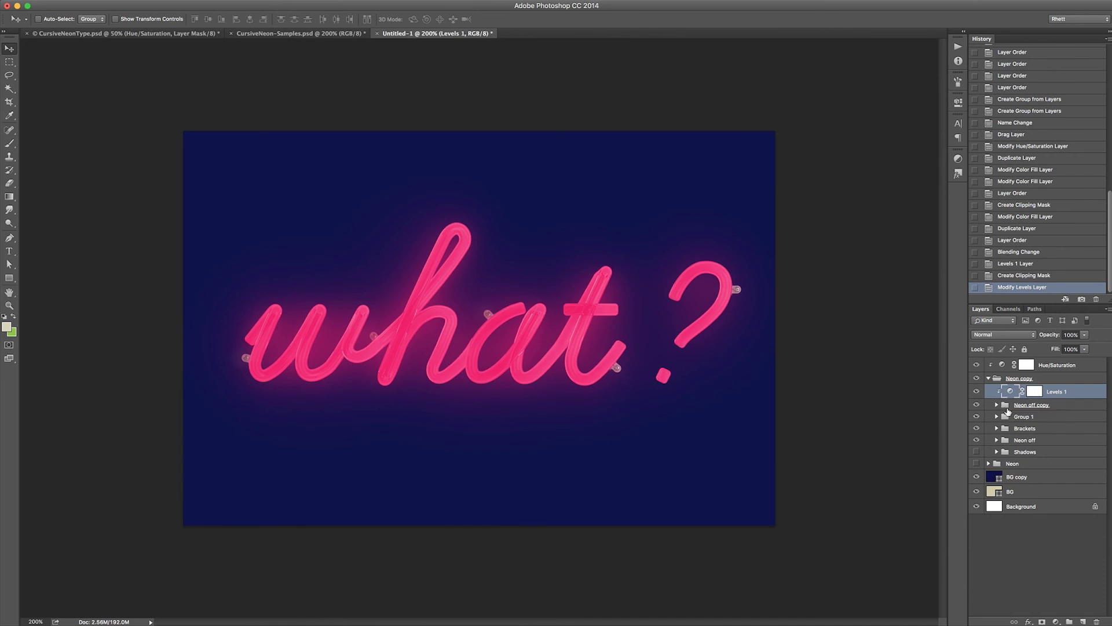
# - Slightly lower the input black point of the Levels adjustment clipped to the Neon off copy group
pyautogui.press('super+minus')
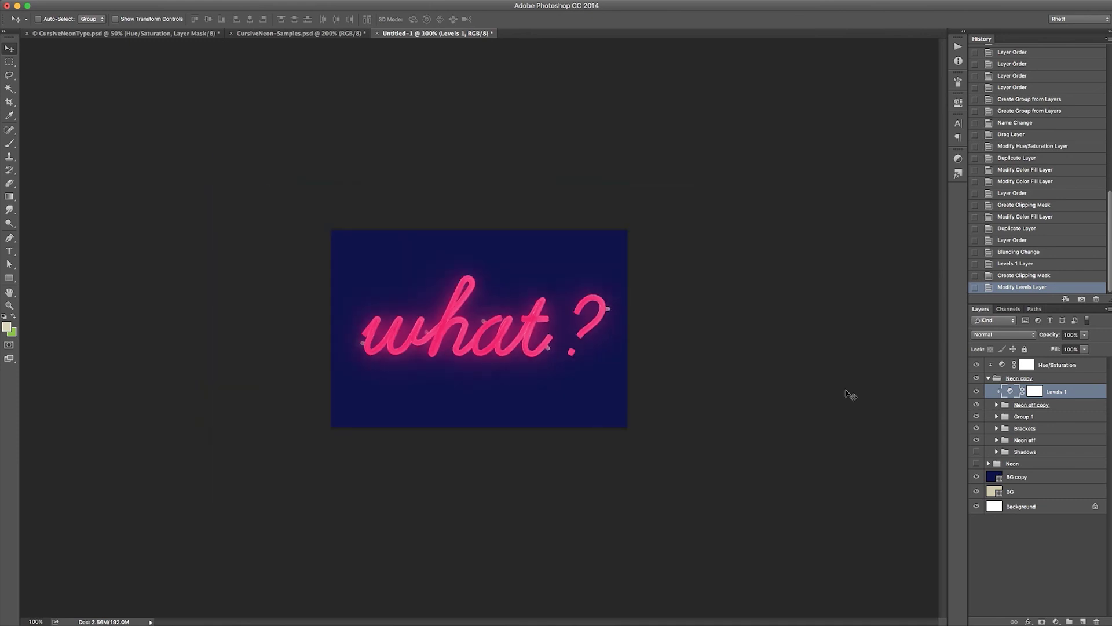
pyautogui.doubleClick(1010, 391)
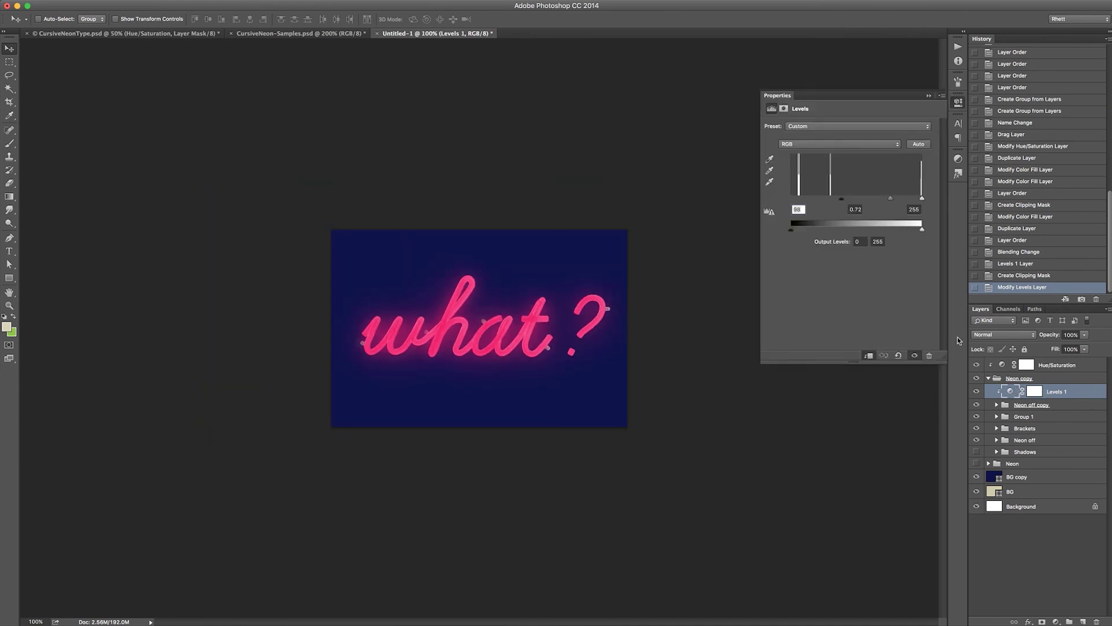
pyautogui.moveTo(842, 199); pyautogui.dragTo(833, 199)
pyautogui.click(958, 102)
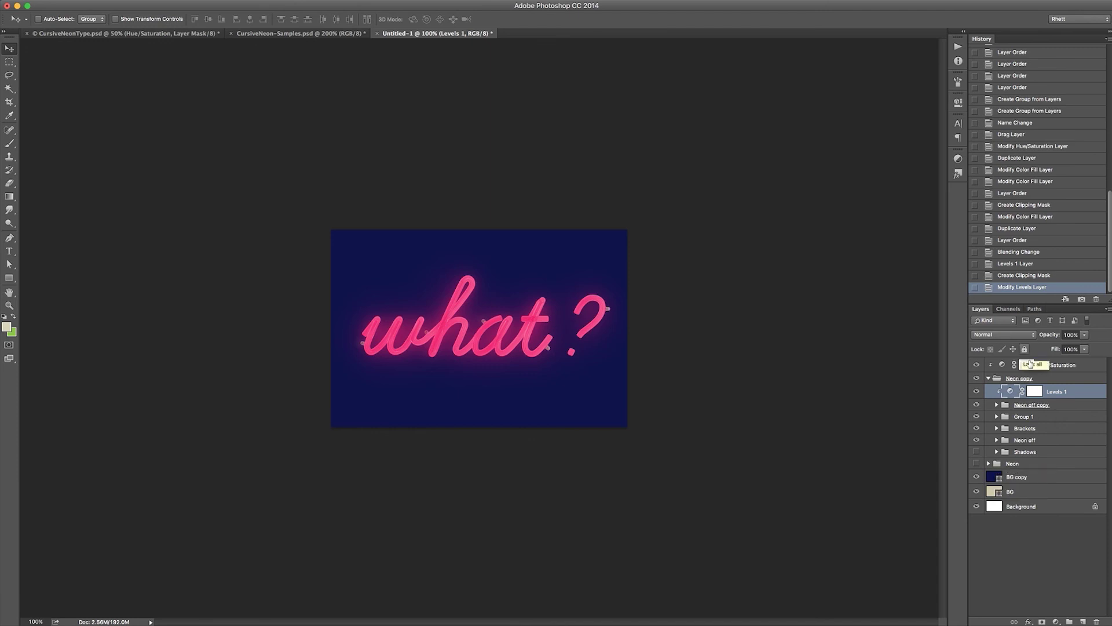
# - Add a Levels adjustment above Hue/Saturation with output levels 8 to 245, input black point 7 and midtone 1.07
pyautogui.click(1056, 366)
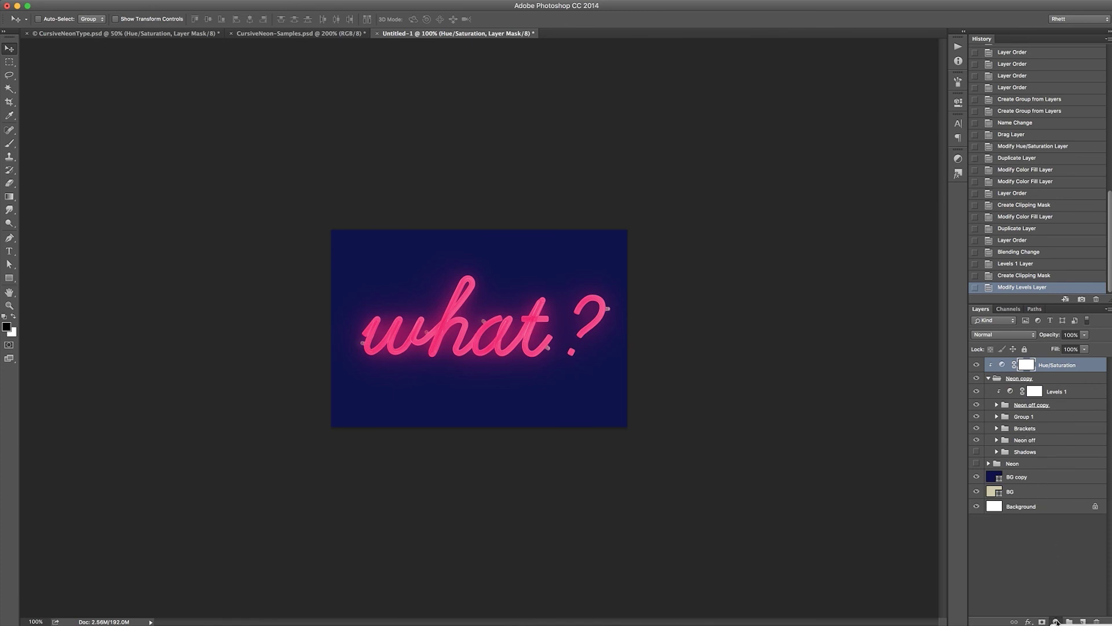
pyautogui.click(1056, 621)
pyautogui.click(1020, 444)
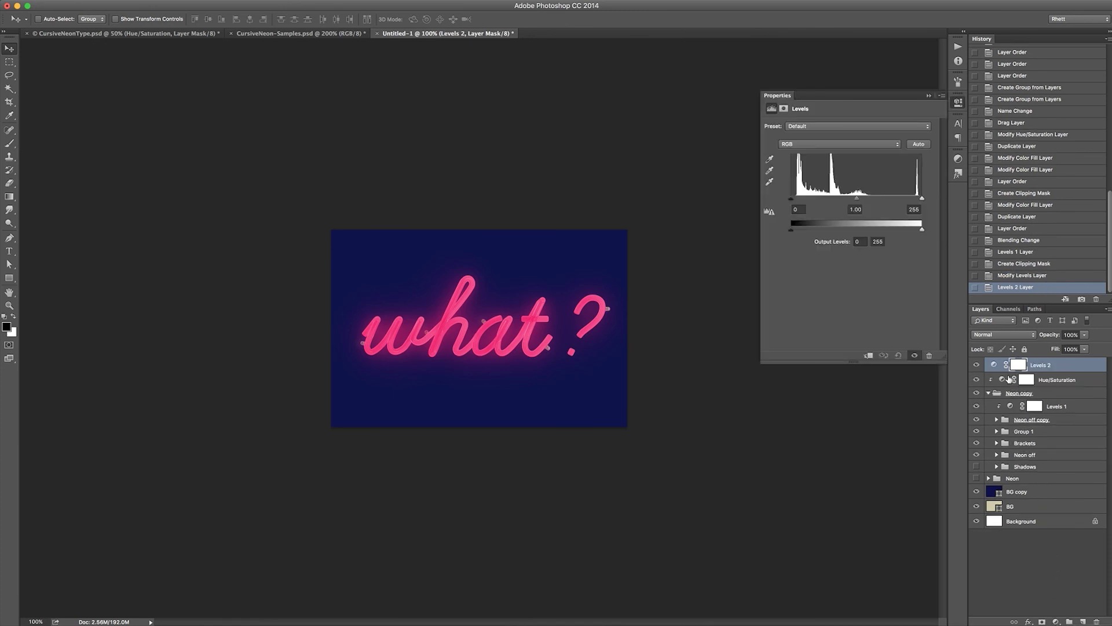
pyautogui.click(994, 365)
pyautogui.moveTo(921, 229); pyautogui.dragTo(917, 230)
pyautogui.moveTo(791, 230); pyautogui.dragTo(795, 231)
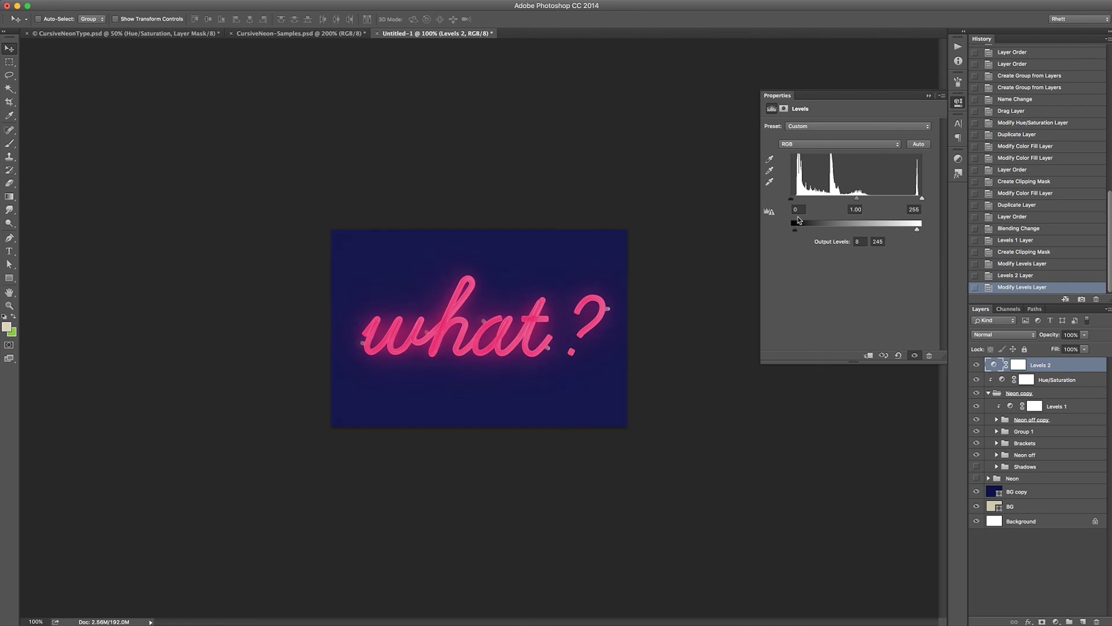
pyautogui.moveTo(793, 199); pyautogui.dragTo(795, 201)
pyautogui.moveTo(858, 199); pyautogui.dragTo(856, 200)
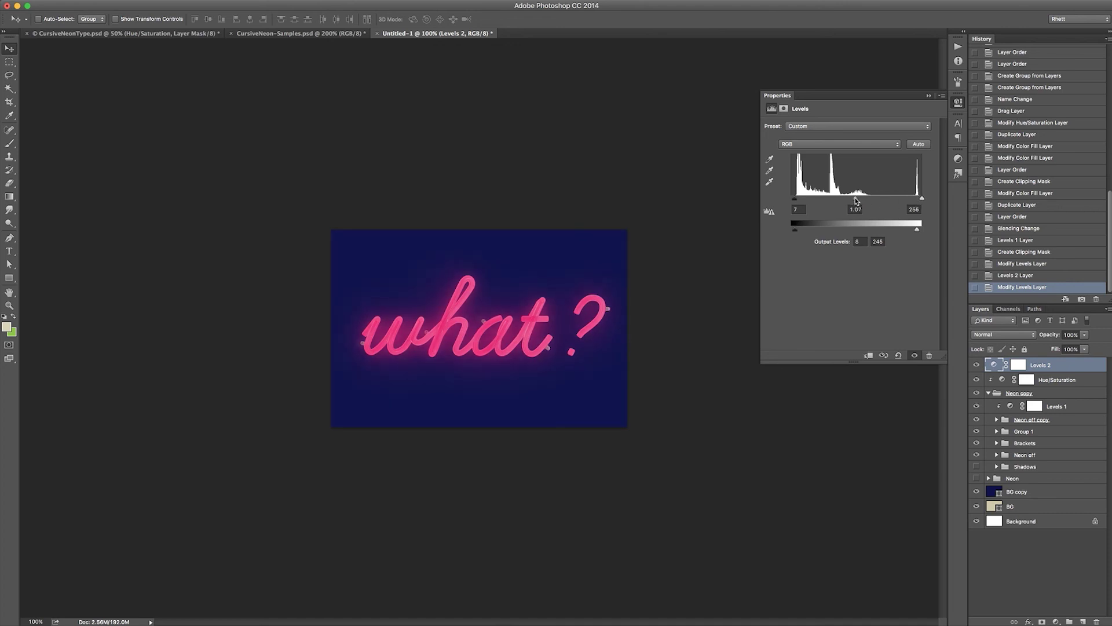
# - Compare the artwork with and without the topmost Levels adjustment
pyautogui.click(958, 102)
pyautogui.click(976, 365)
pyautogui.click(977, 365)
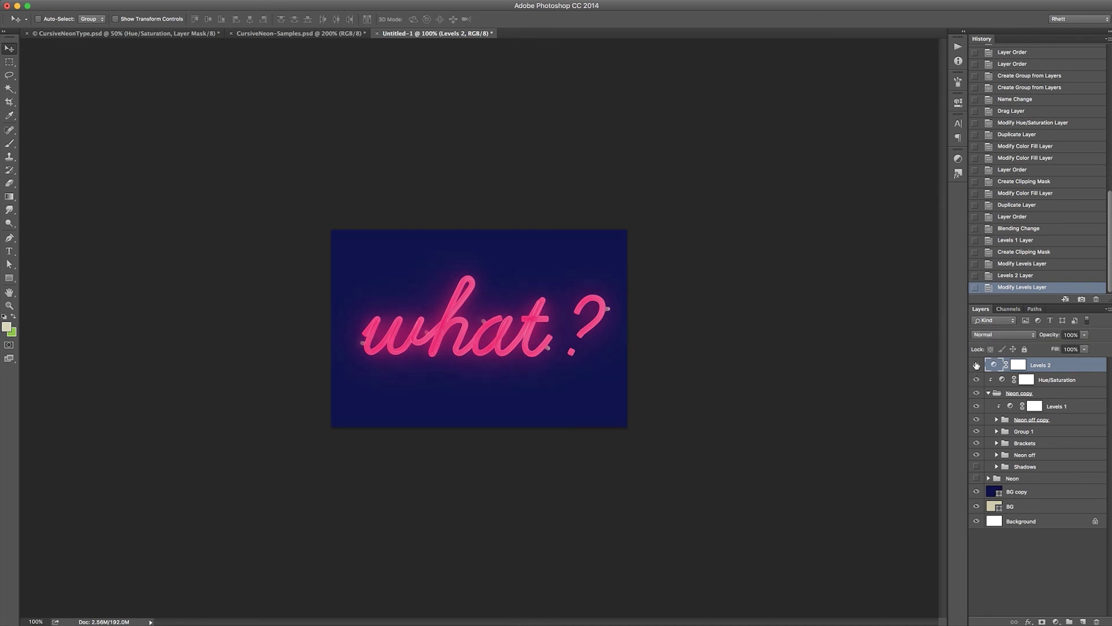
# - Recolour the BG copy fill layer to a darker navy, about #0f0f33
pyautogui.doubleClick(994, 491)
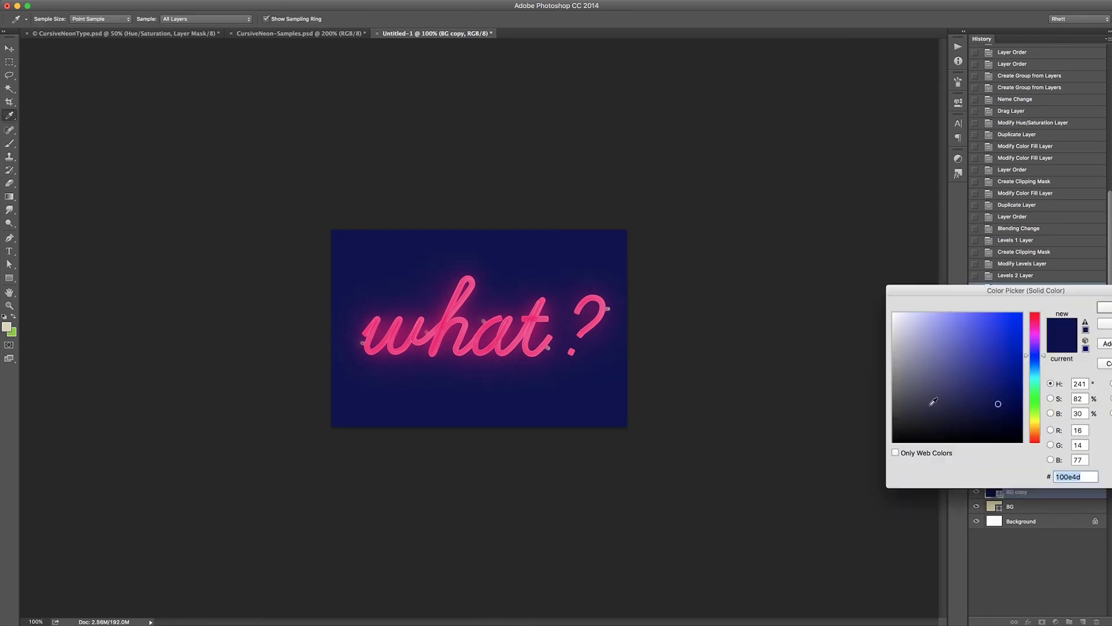
pyautogui.moveTo(989, 395); pyautogui.dragTo(984, 417)
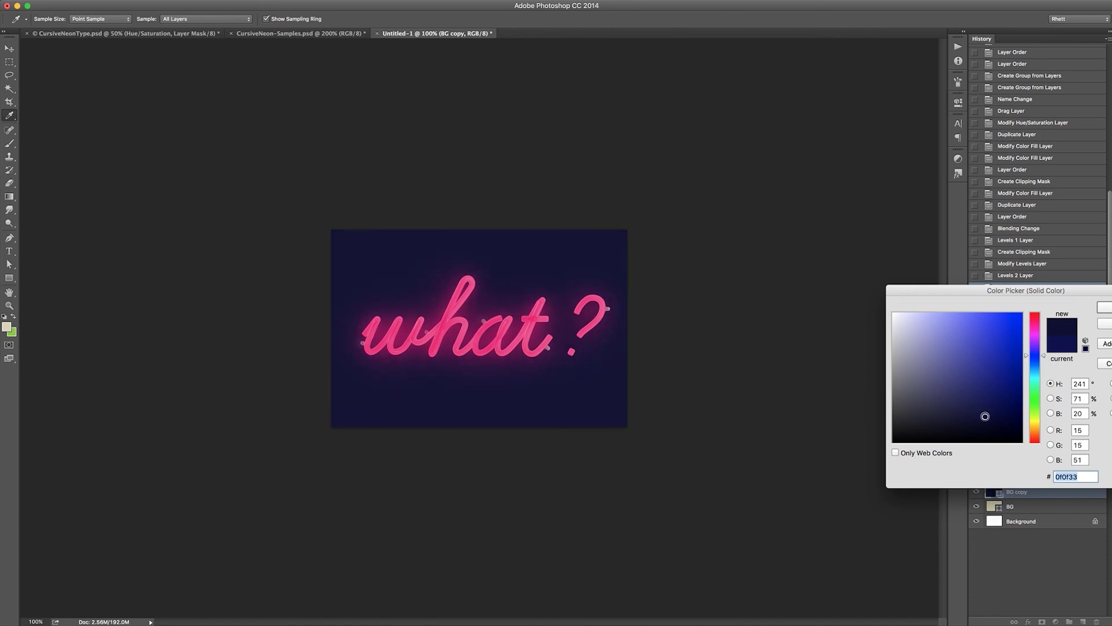
pyautogui.press('Return')
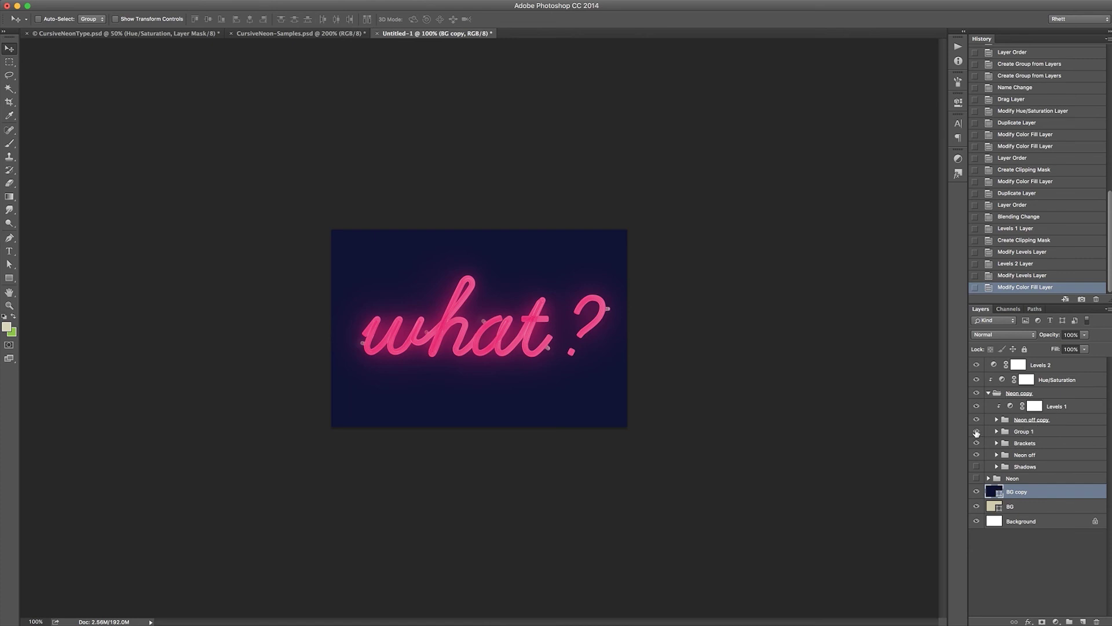
# - Strengthen the neon glow by duplicating Group 1 and setting the duplicate's opacity to 50%
pyautogui.click(977, 432)
pyautogui.click(976, 432)
pyautogui.moveTo(1032, 432); pyautogui.dragTo(1083, 621)
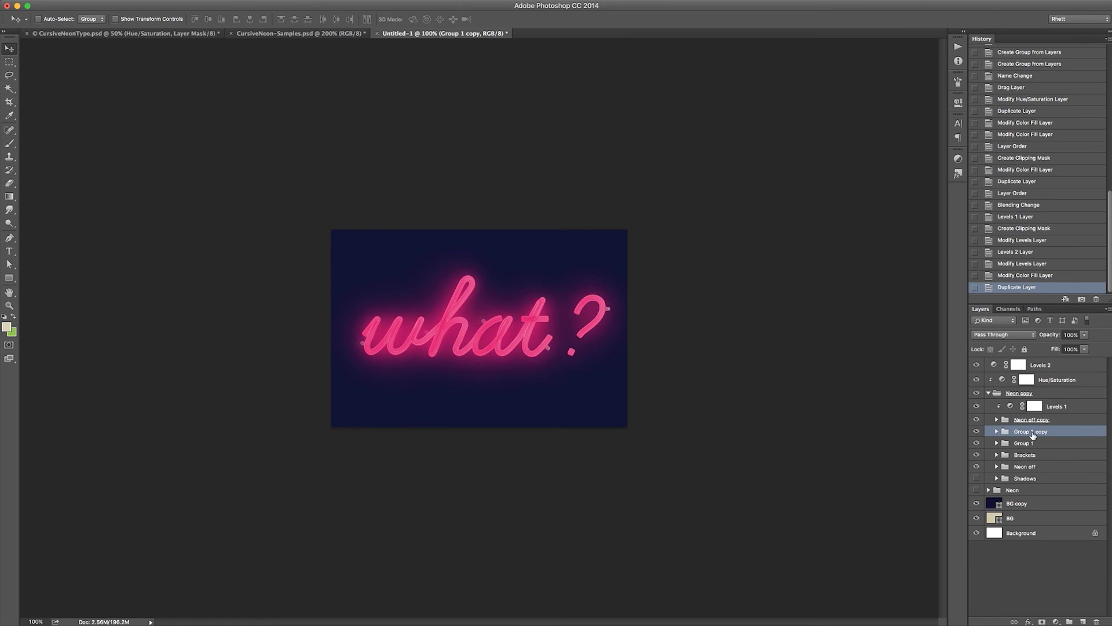
pyautogui.click(977, 432)
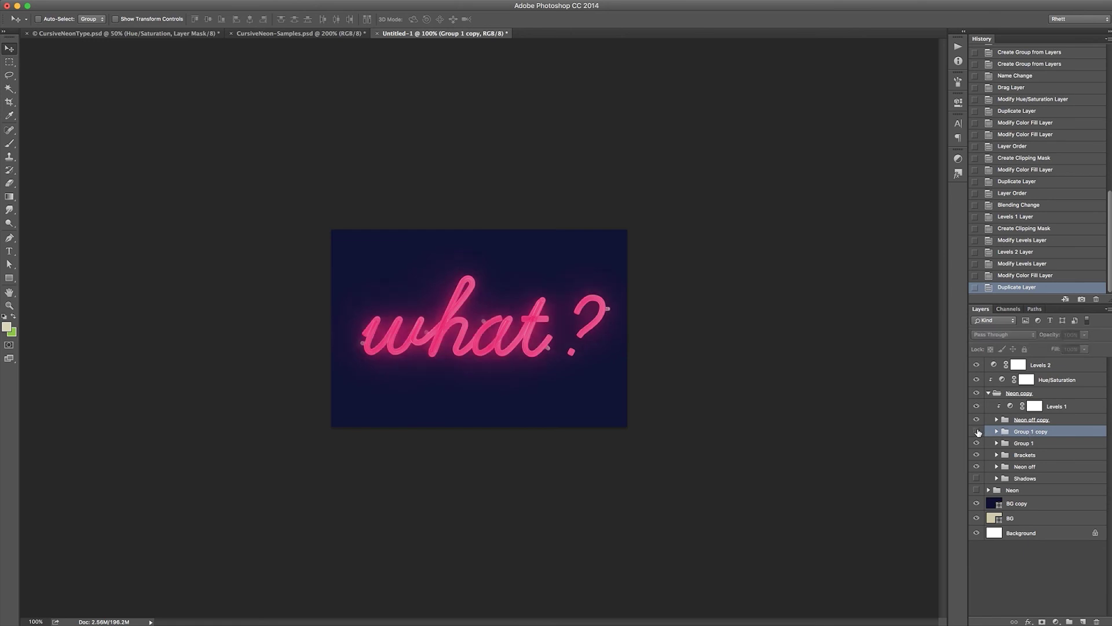
pyautogui.click(976, 431)
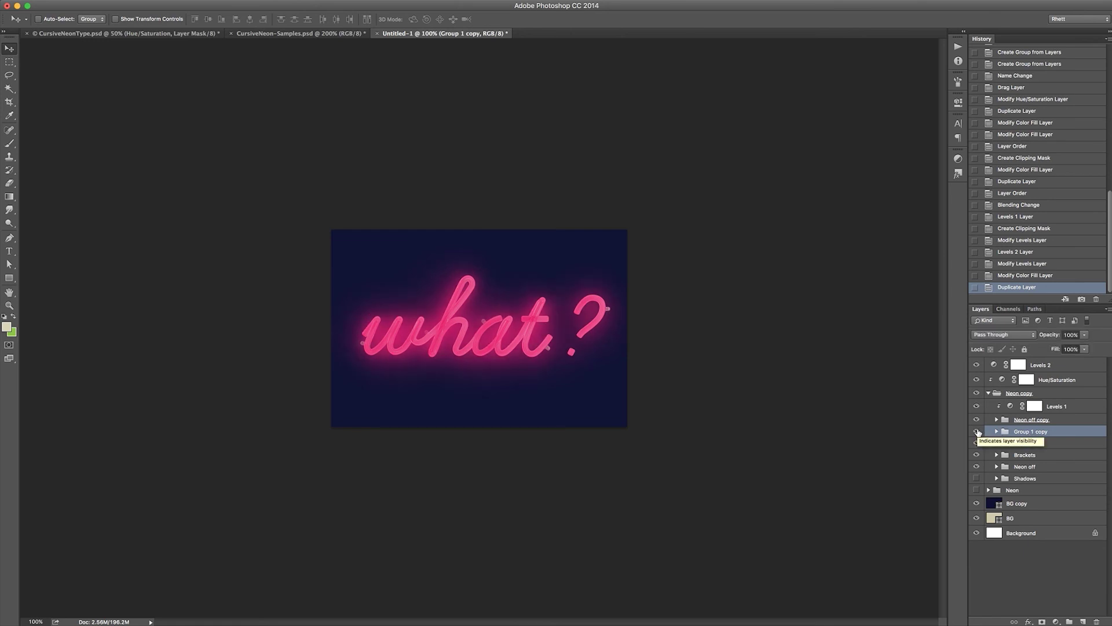
pyautogui.press('5')
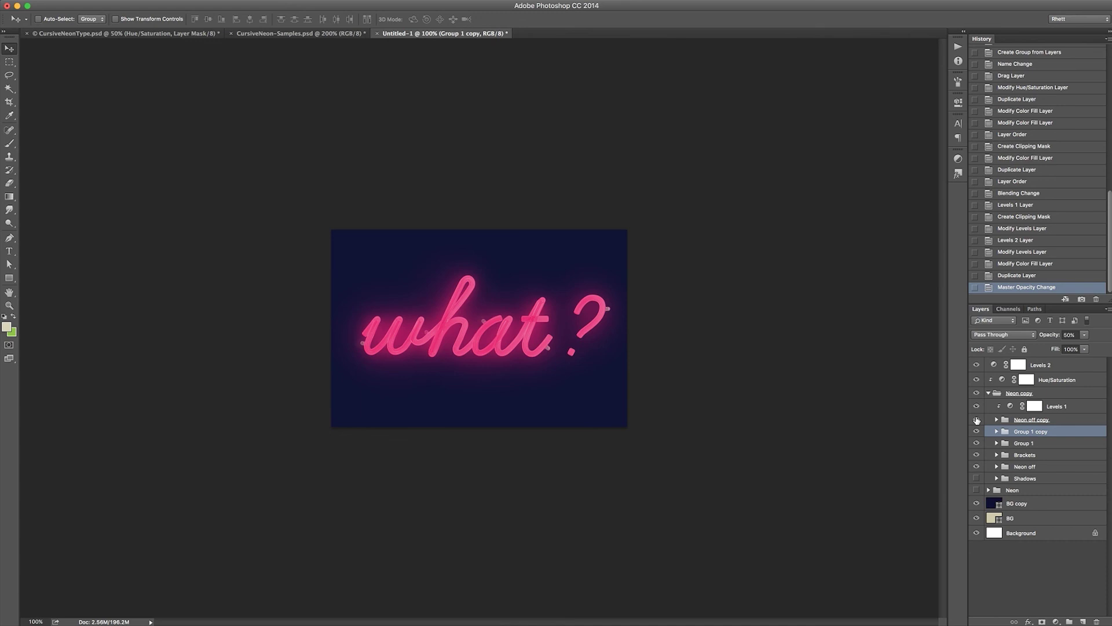
# - Compare the lit neon with and without the Neon off copy group, and check it against the CursiveNeon-Samples document
pyautogui.click(977, 420)
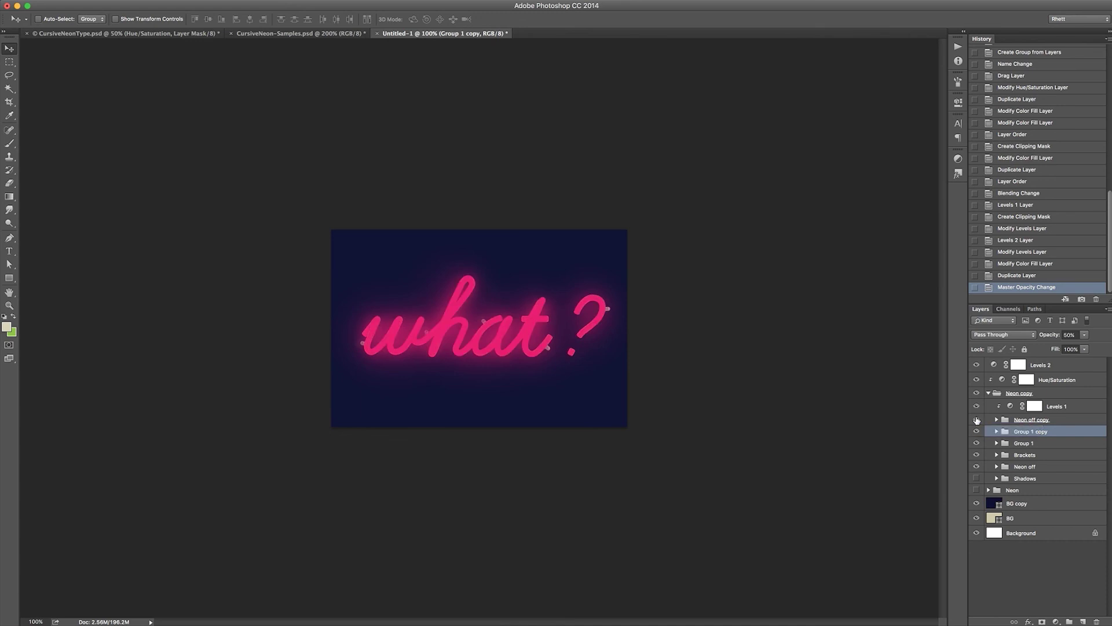
pyautogui.click(977, 420)
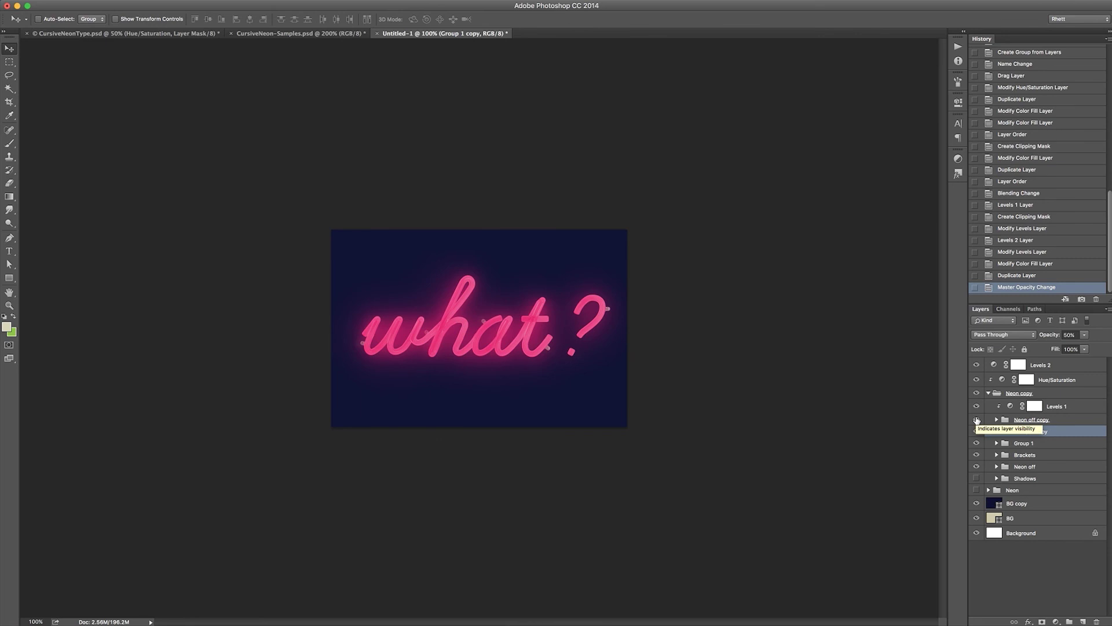
pyautogui.click(1048, 421)
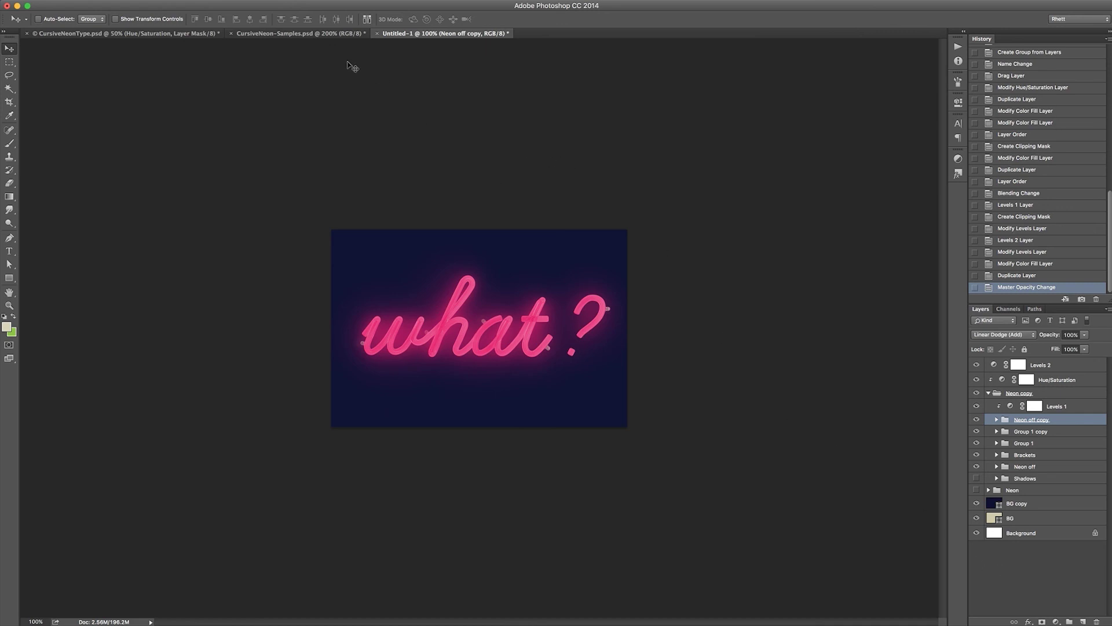
pyautogui.click(293, 37)
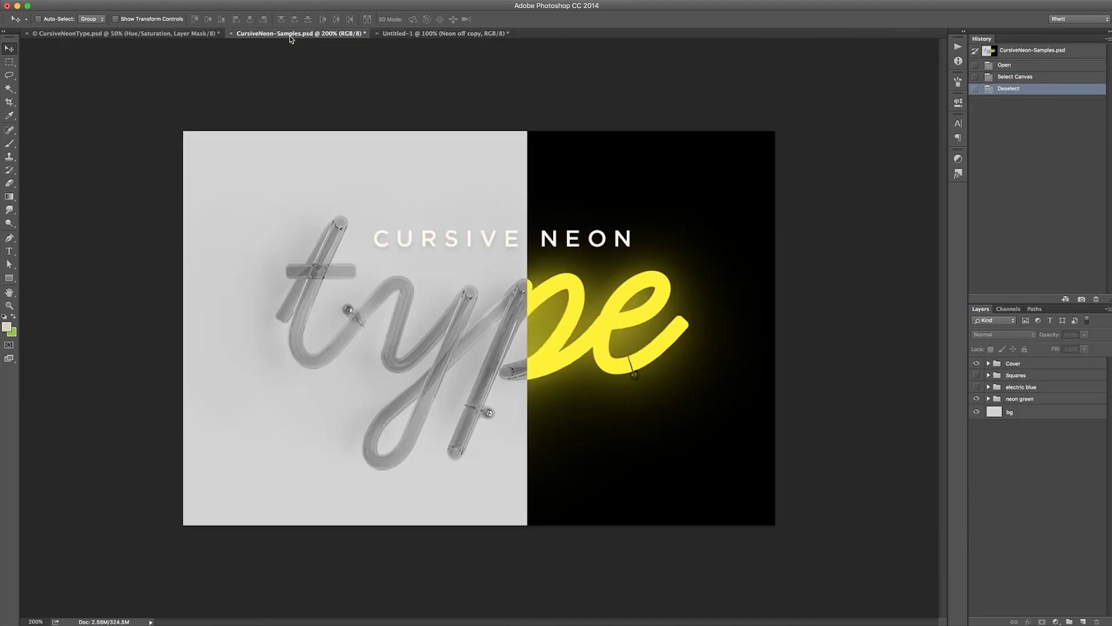
pyautogui.click(445, 34)
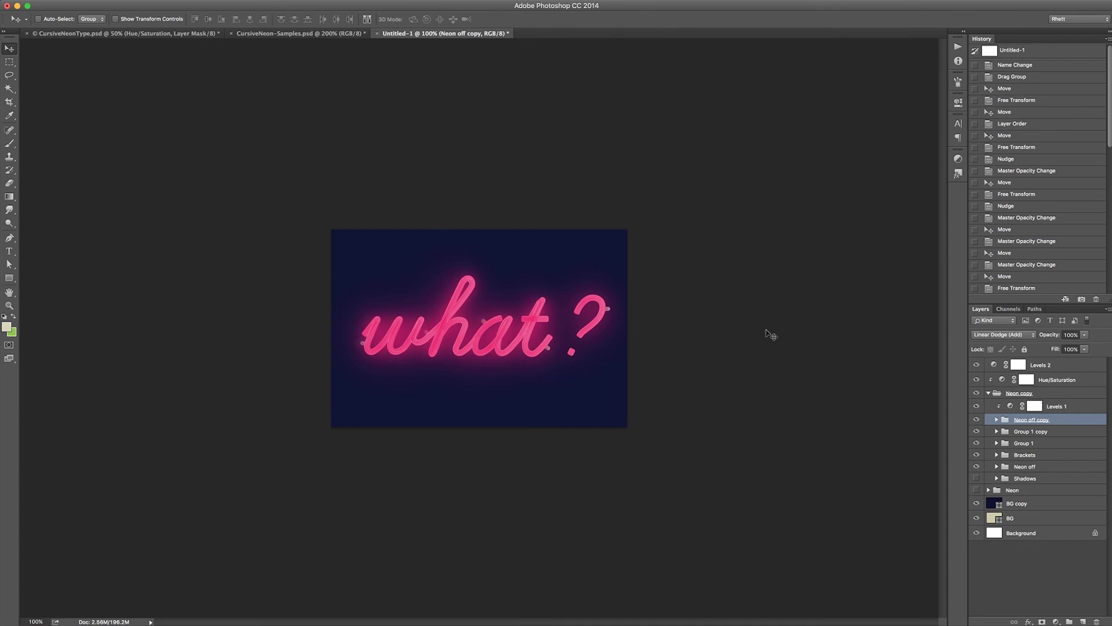